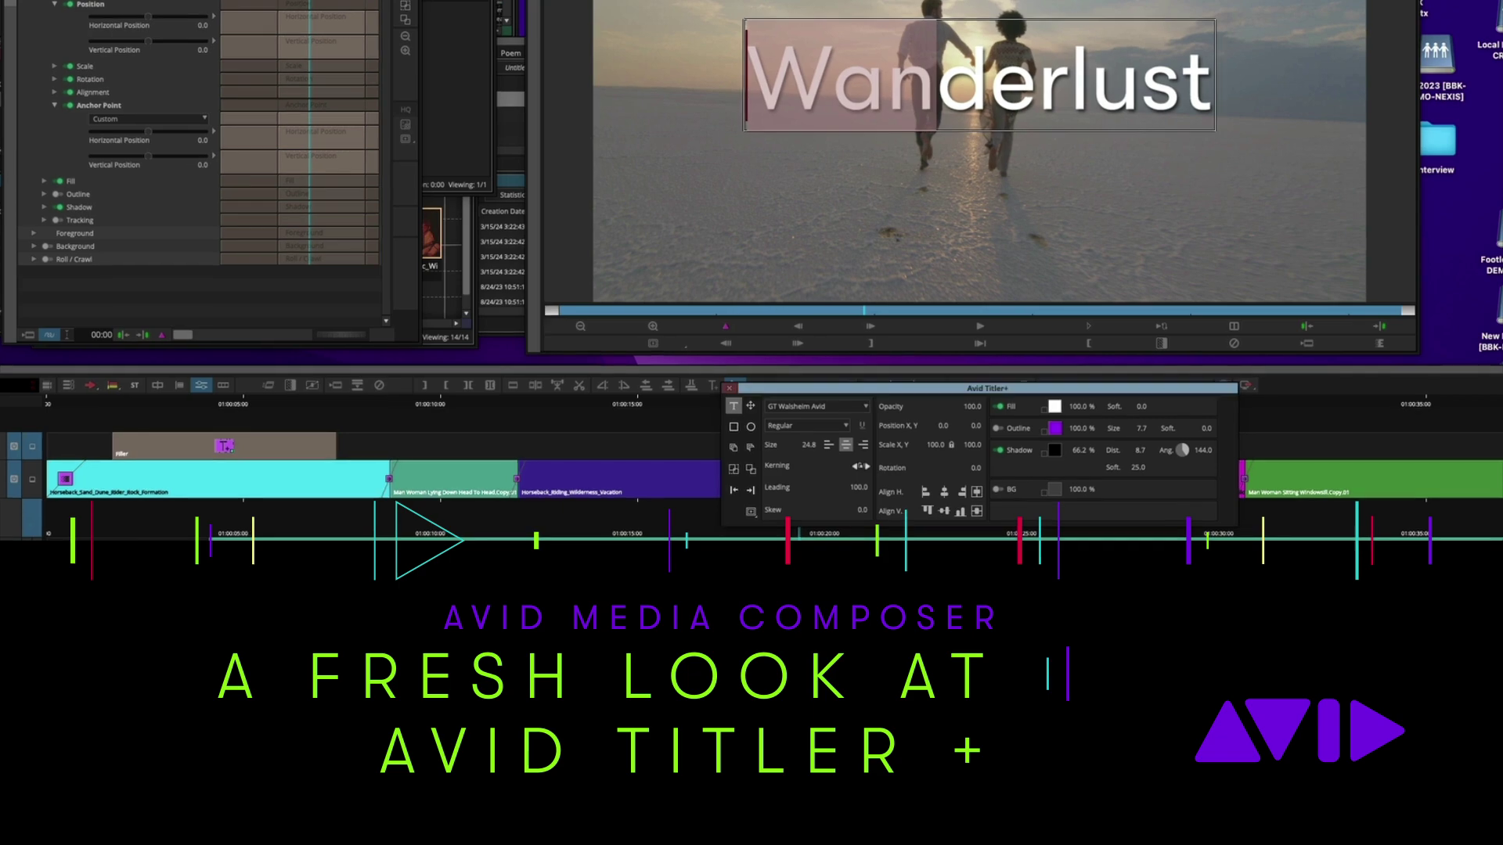
# Tighten the kerning of 'Wan' in the Wanderlust title to -10.0
pyautogui.hotkey('alt', 'Left')
pyautogui.hotkey('alt', 'Left')
pyautogui.hotkey('alt', 'Left')
pyautogui.hotkey('alt', 'Left')
pyautogui.hotkey('alt', 'Left')
pyautogui.hotkey('alt', 'Left')
pyautogui.hotkey('alt', 'Left')
pyautogui.hotkey('alt', 'Left')
pyautogui.hotkey('alt', 'Left')
pyautogui.hotkey('alt', 'Left')
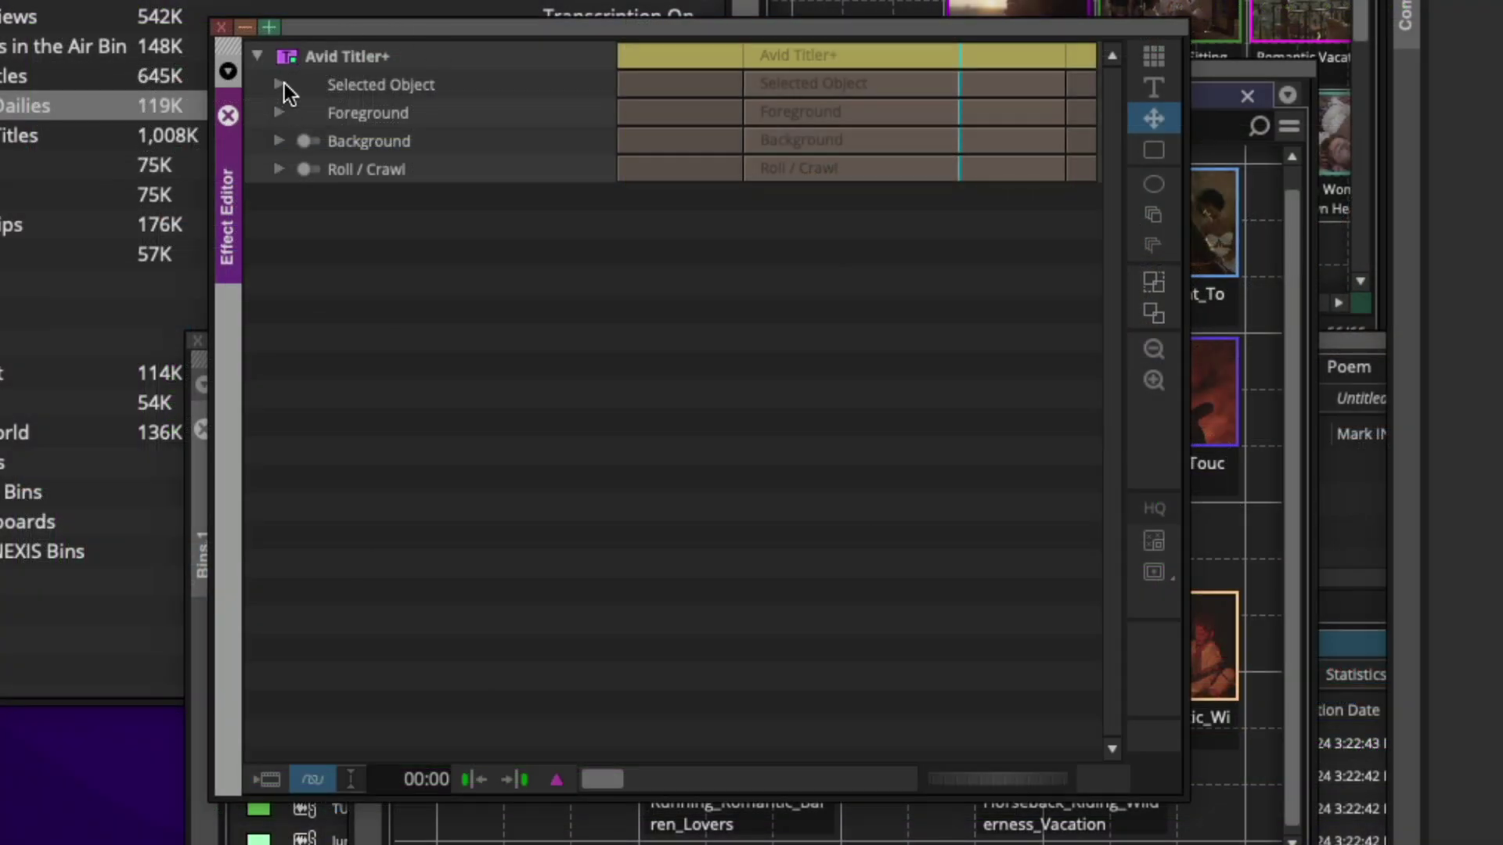
# Expand the Selected Object, Title Text, Font, Transform and Anchor Point parameter groups in the Effect Editor
pyautogui.click(279, 84)
pyautogui.click(301, 112)
pyautogui.click(302, 232)
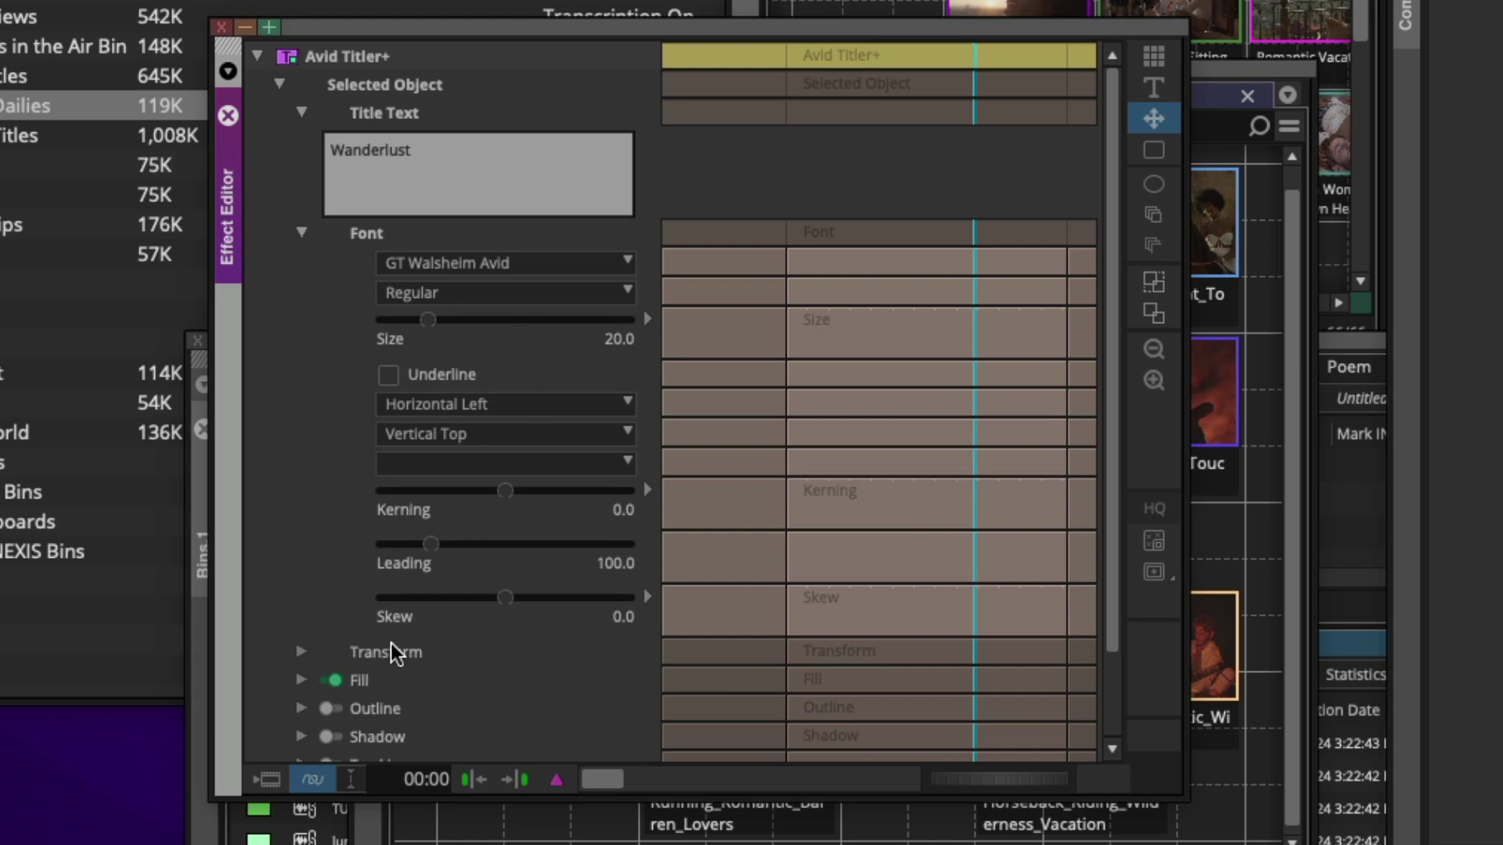
pyautogui.click(301, 651)
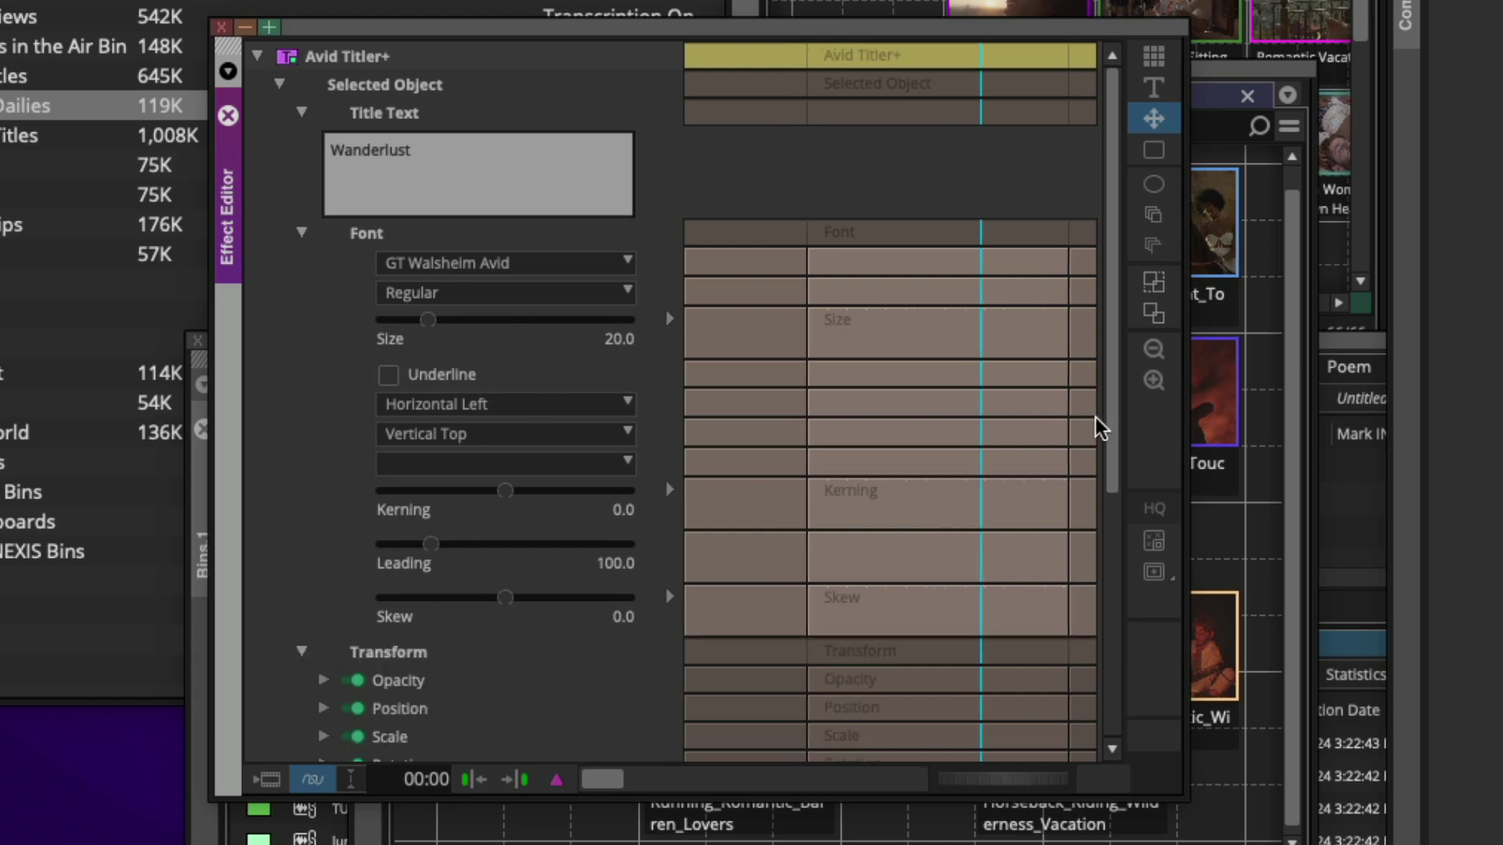
pyautogui.scroll(-5, 1096, 428)
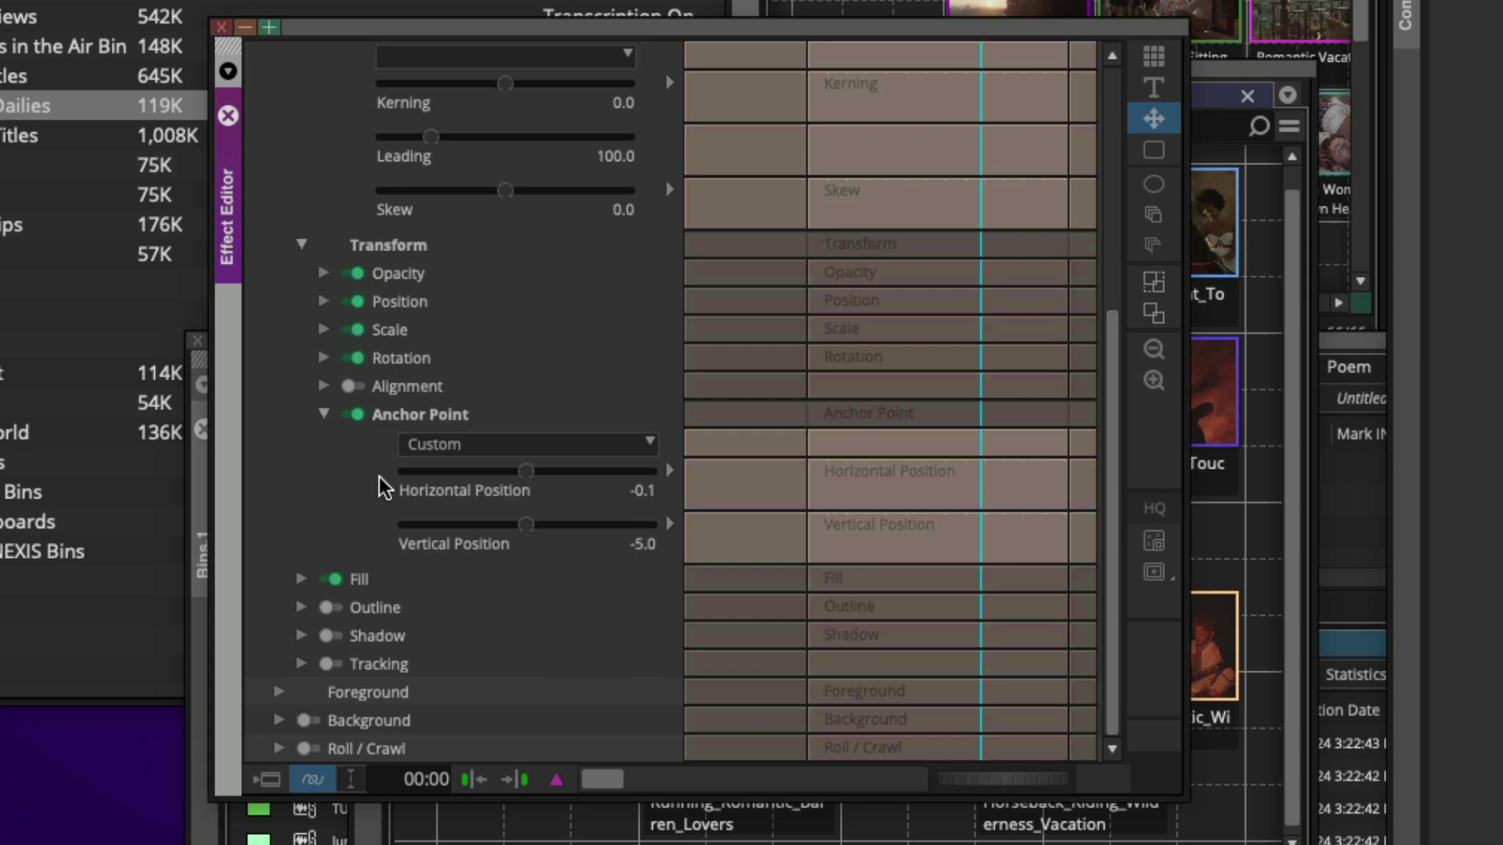
pyautogui.click(323, 301)
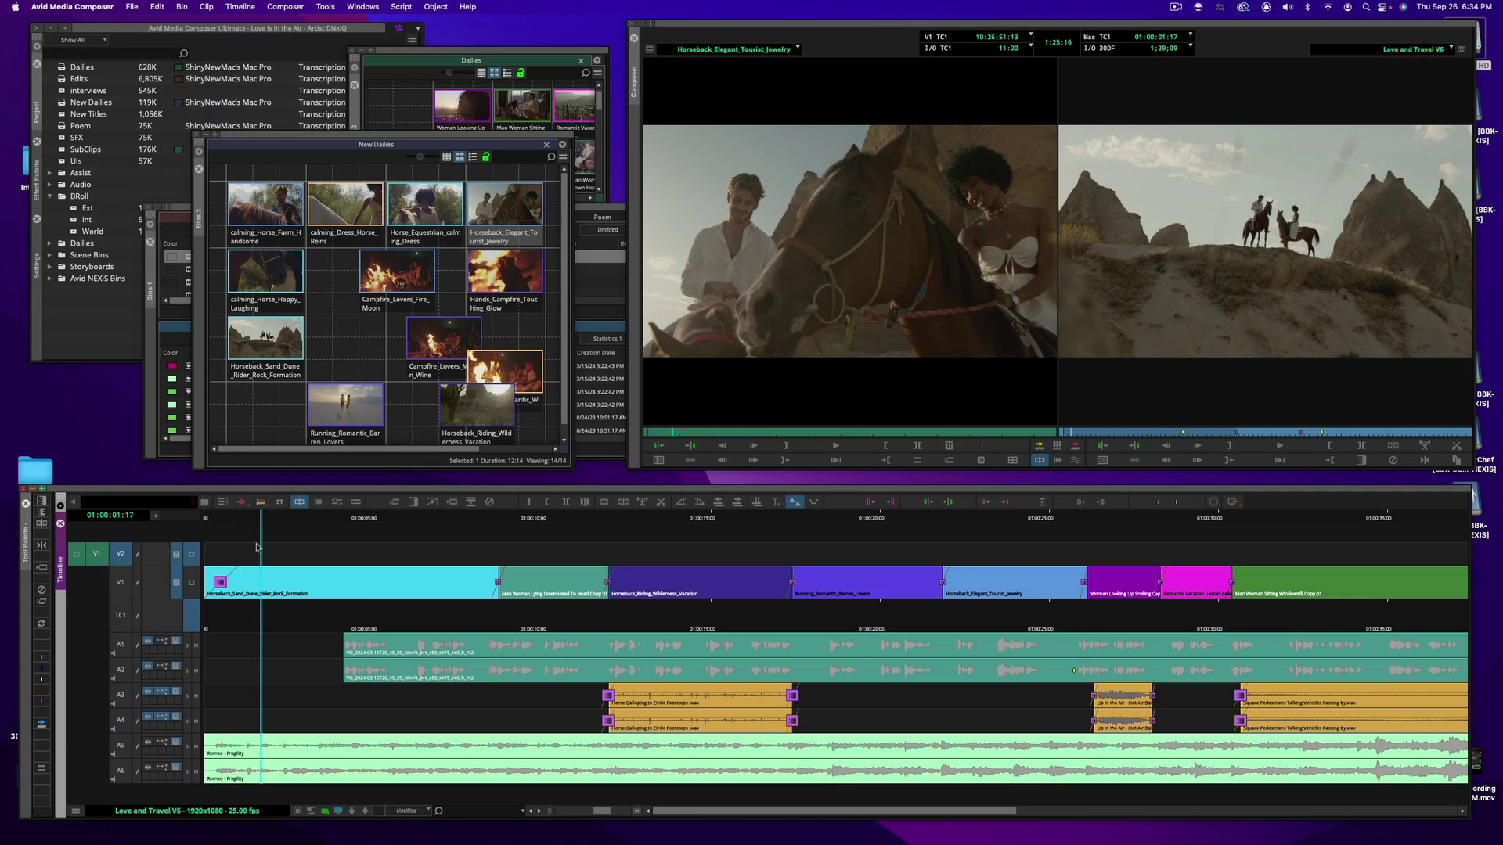
# Mark an in-to-out span of about five seconds on track V2 and play it back
pyautogui.press('i')
pyautogui.click(452, 518)
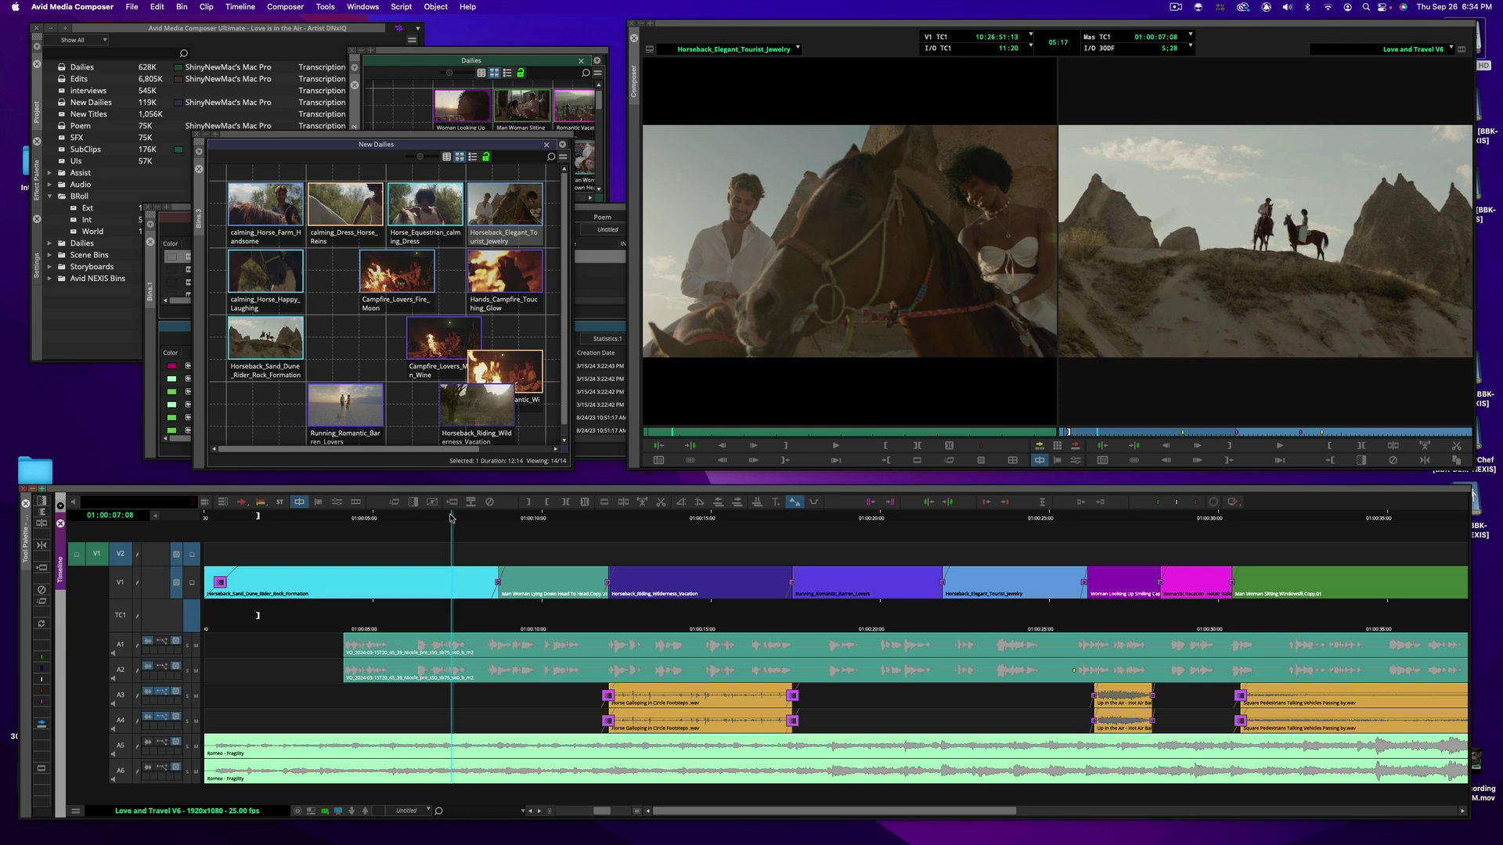
pyautogui.press('o')
pyautogui.click(258, 519)
pyautogui.press('space')
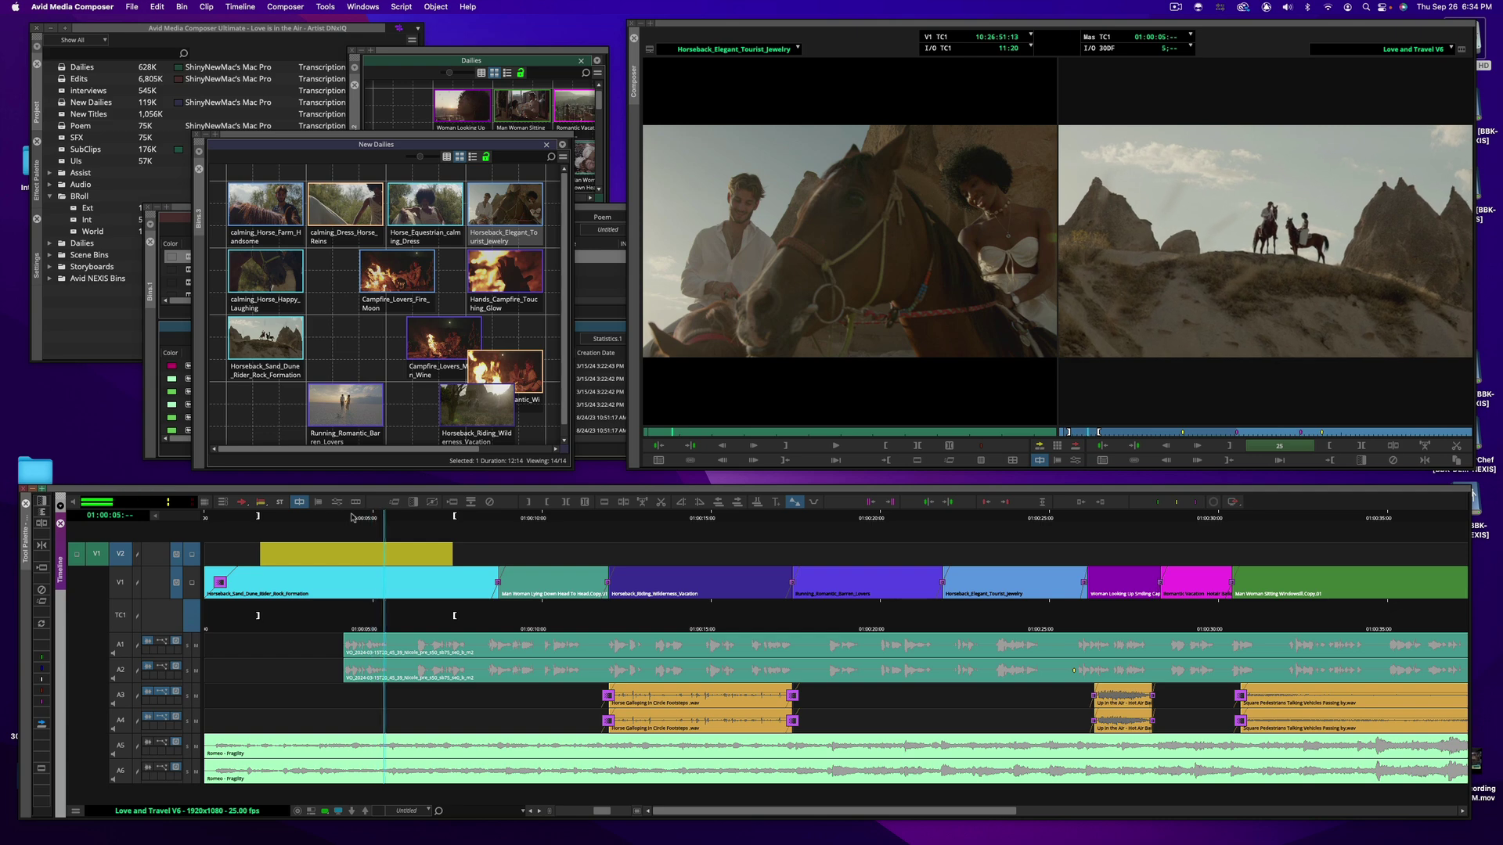
pyautogui.press('space')
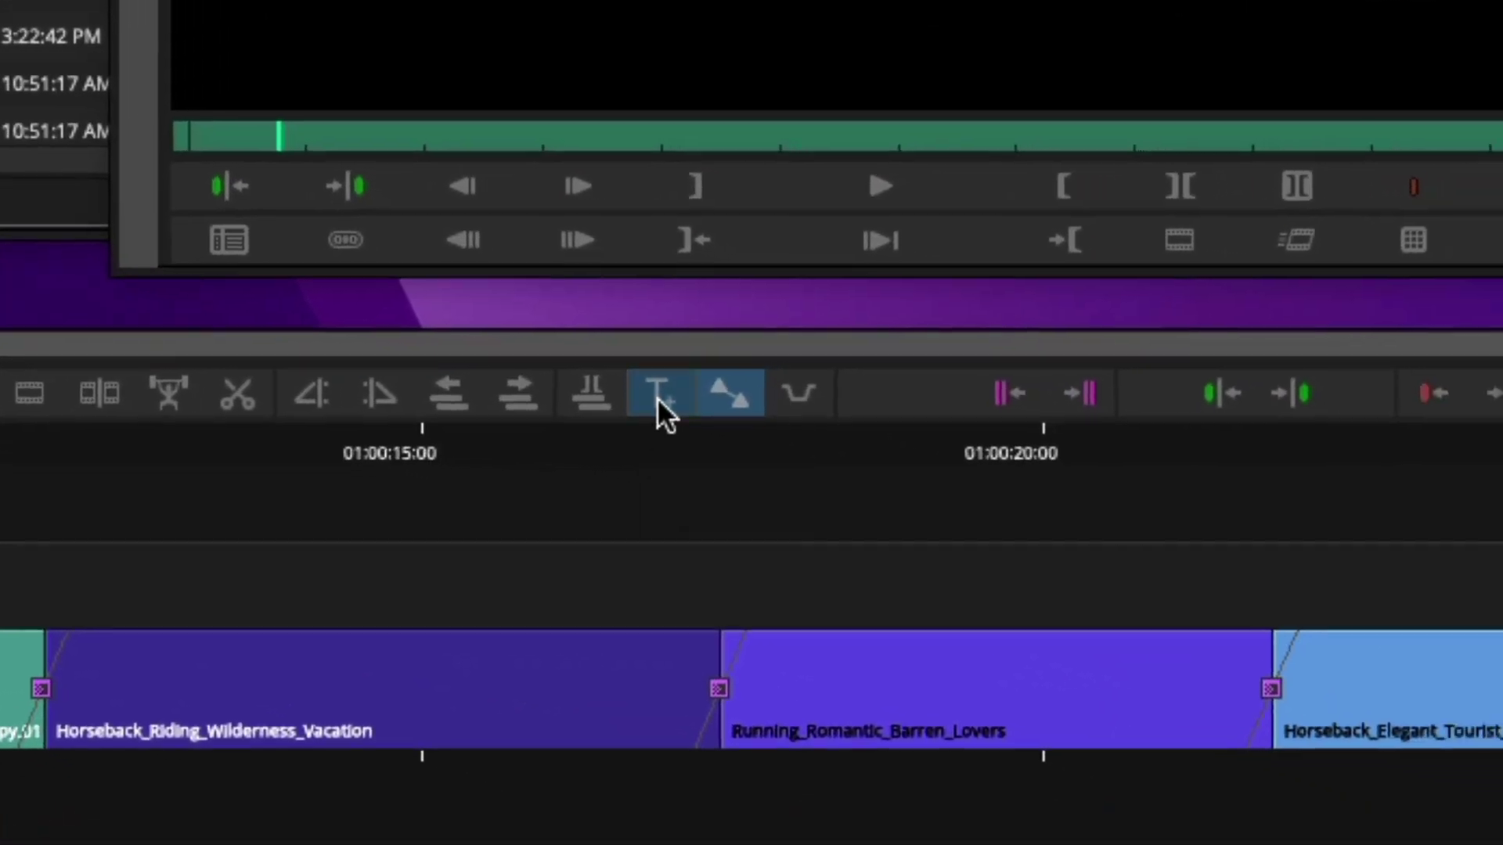
# Place a new Titler+ title over the marked span and shift its editor windows aside
pyautogui.click(738, 415)
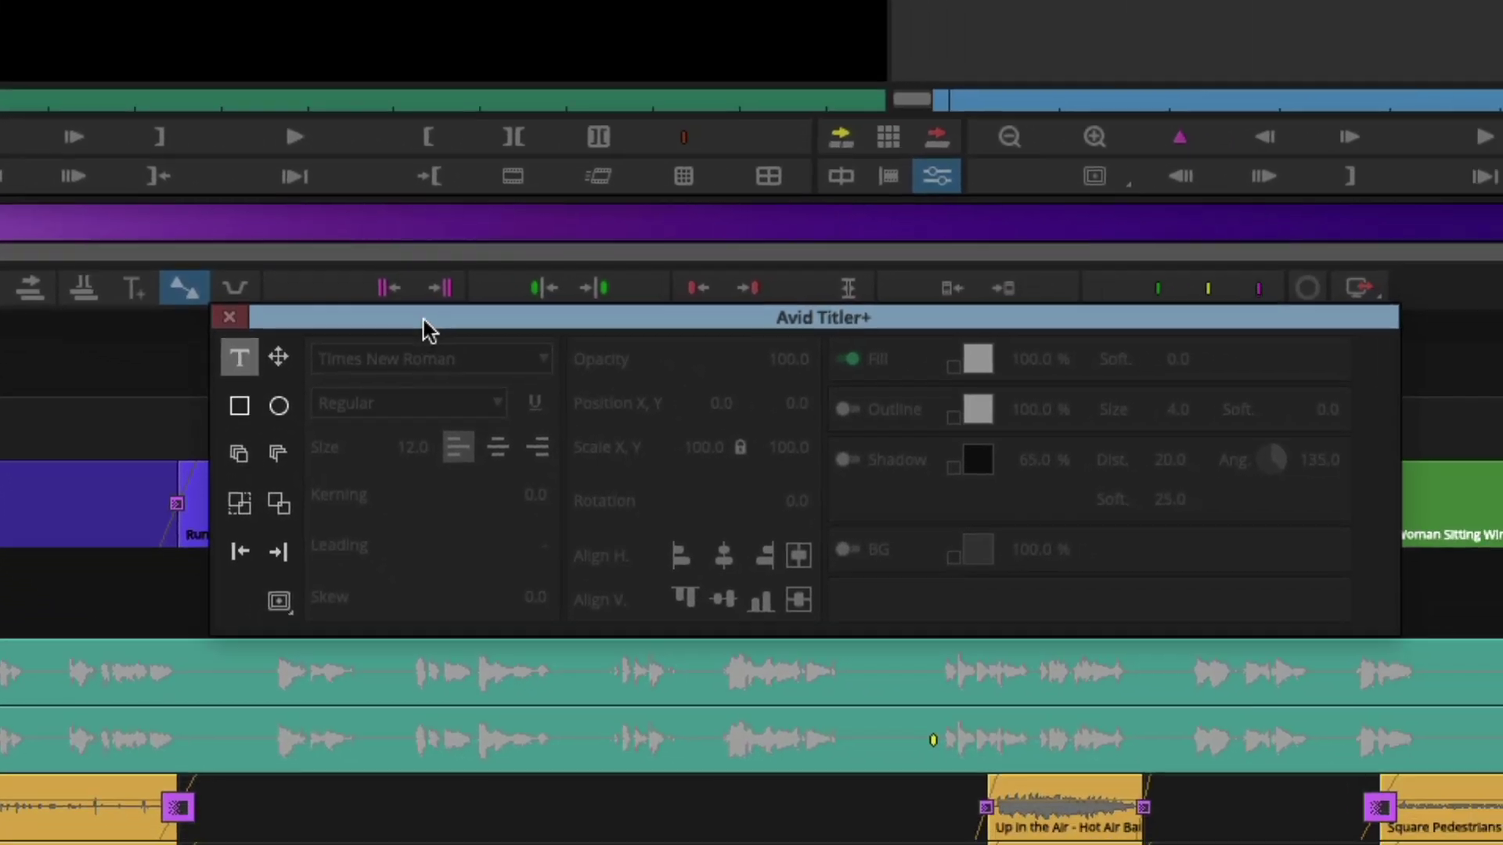
pyautogui.moveTo(429, 329)
pyautogui.mouseDown()
pyautogui.moveTo(396, 279)
pyautogui.moveTo(462, 274)
pyautogui.moveTo(439, 307)
pyautogui.mouseUp()
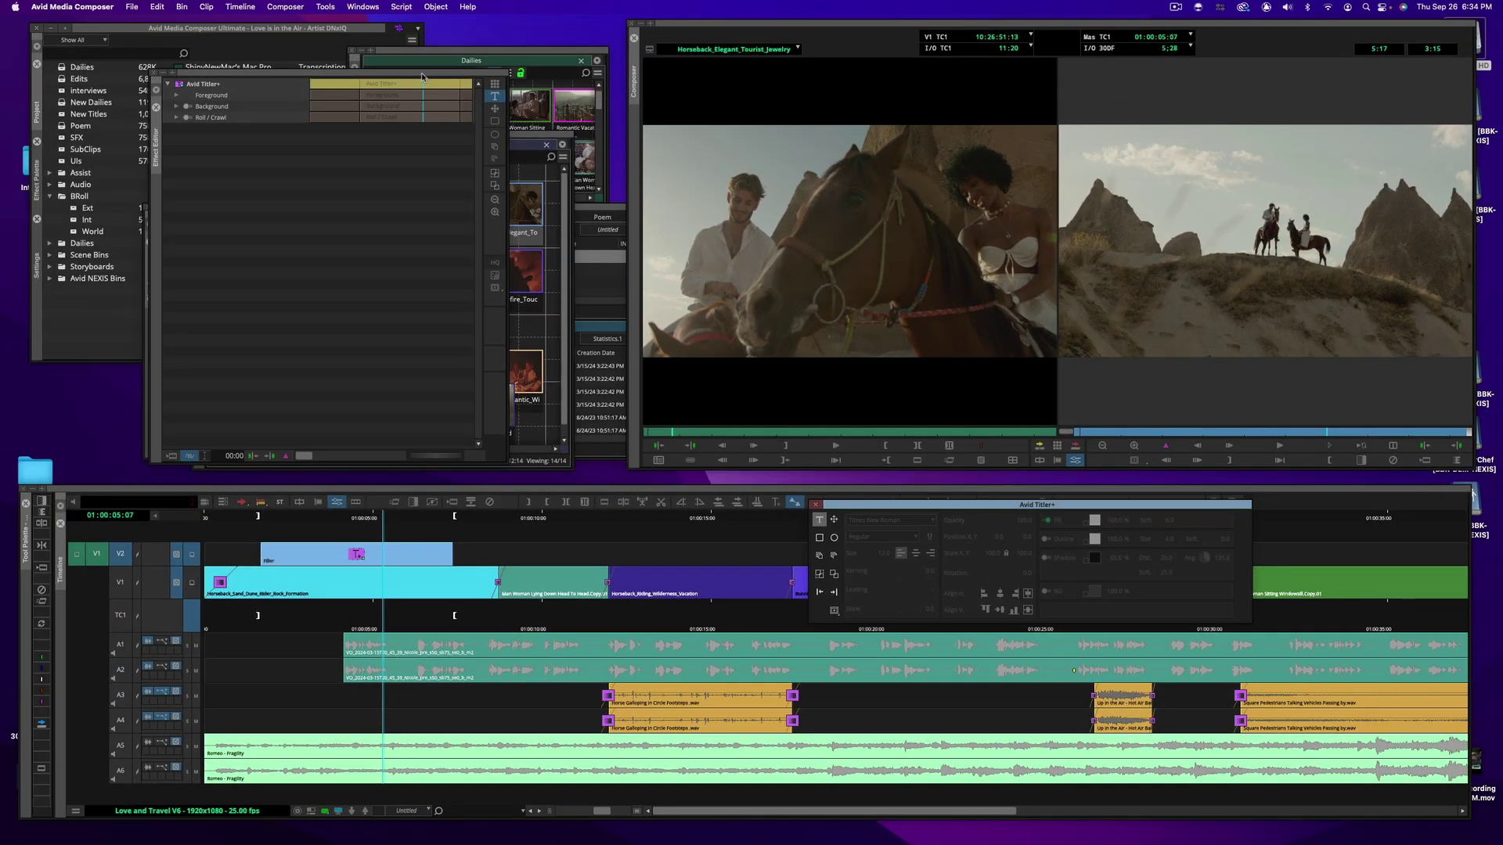
pyautogui.moveTo(423, 76); pyautogui.dragTo(440, 79)
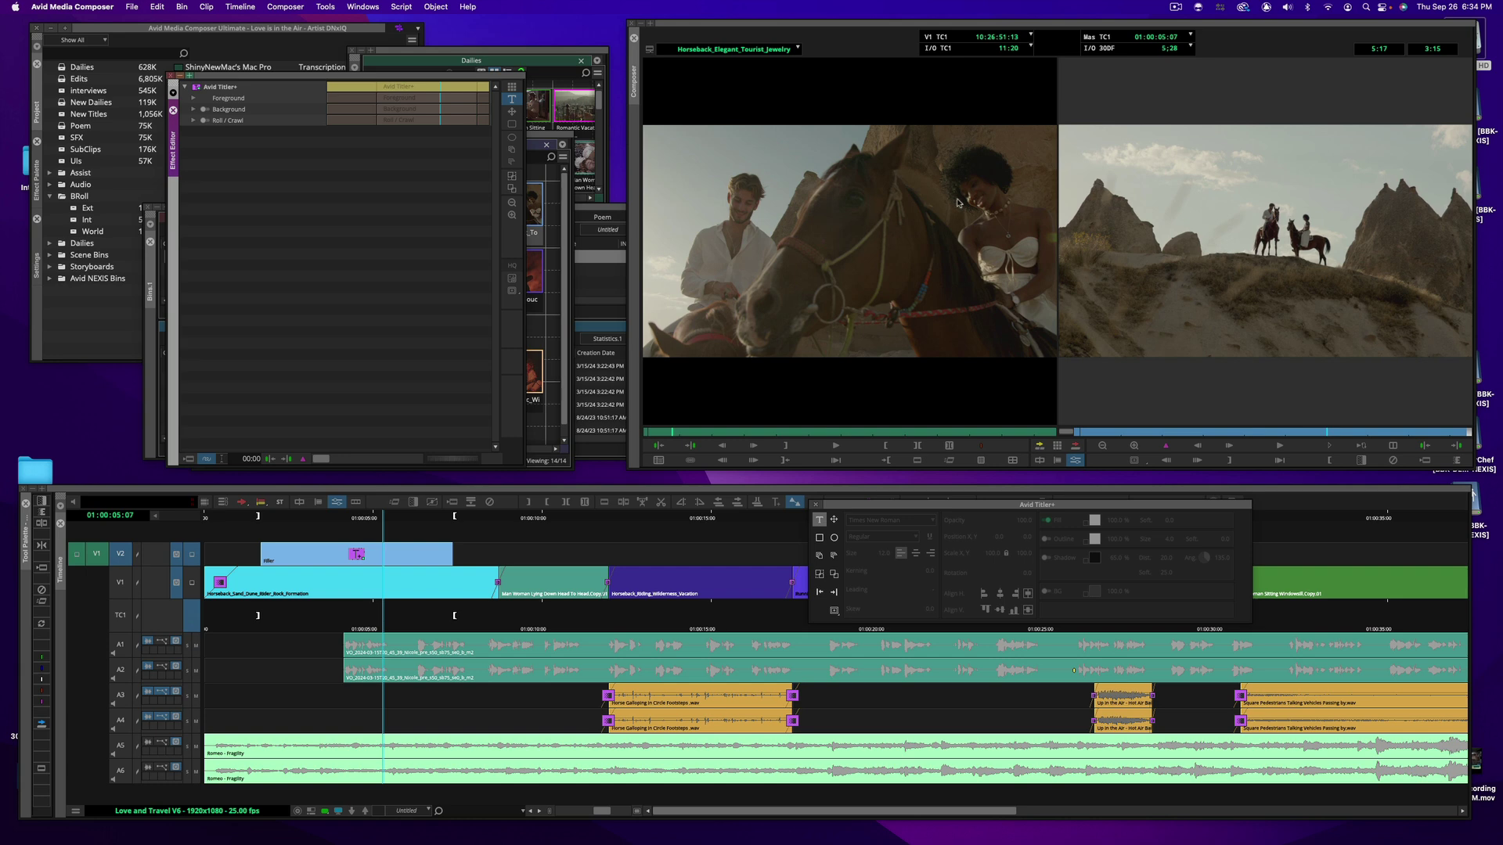
# Switch the Composer window to Show Single Monitor, displaying only the record frame
pyautogui.click(286, 7)
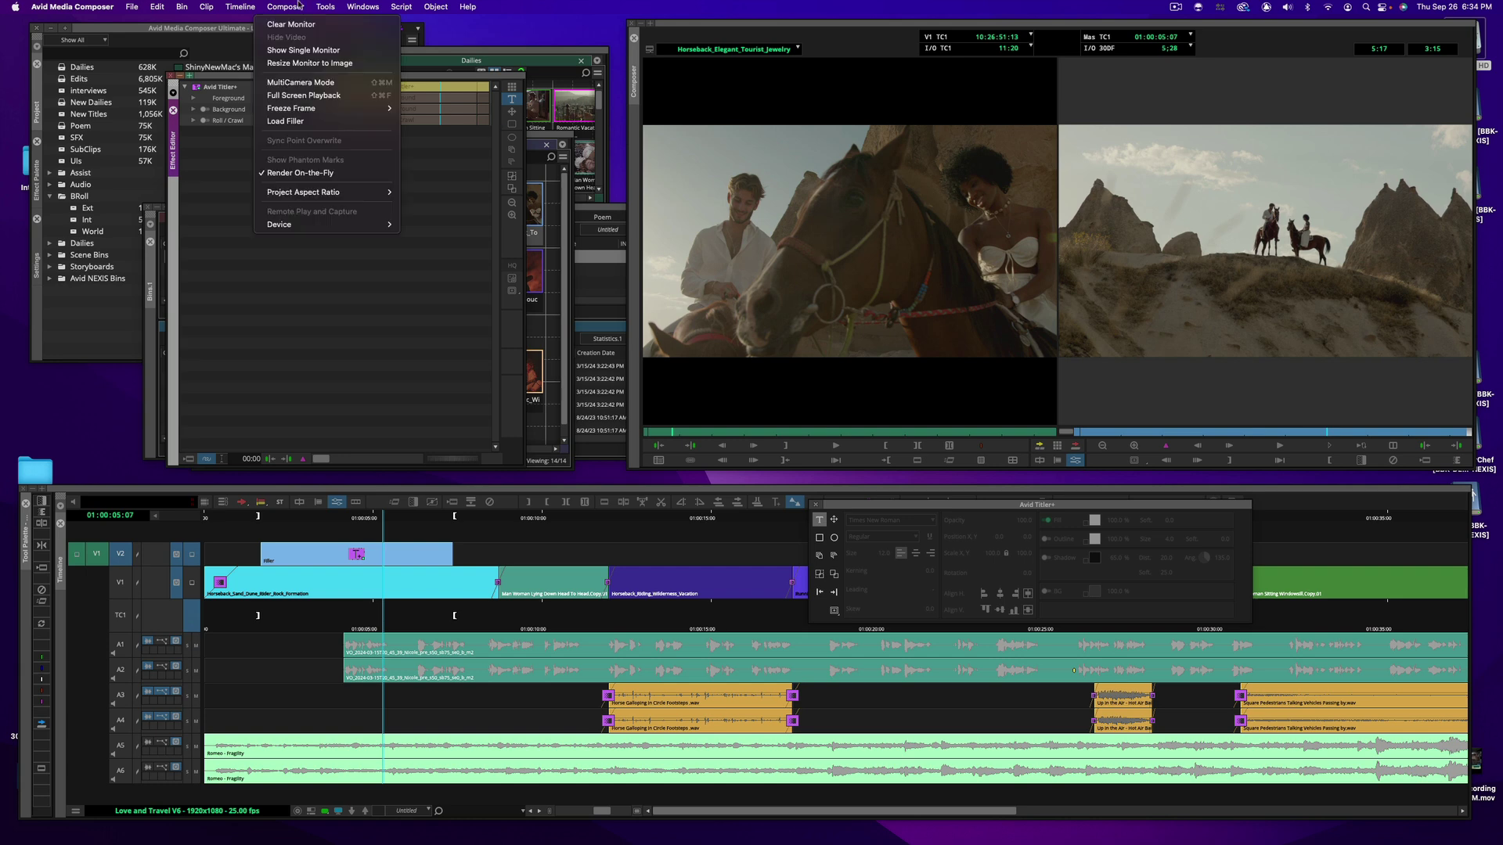
pyautogui.click(306, 50)
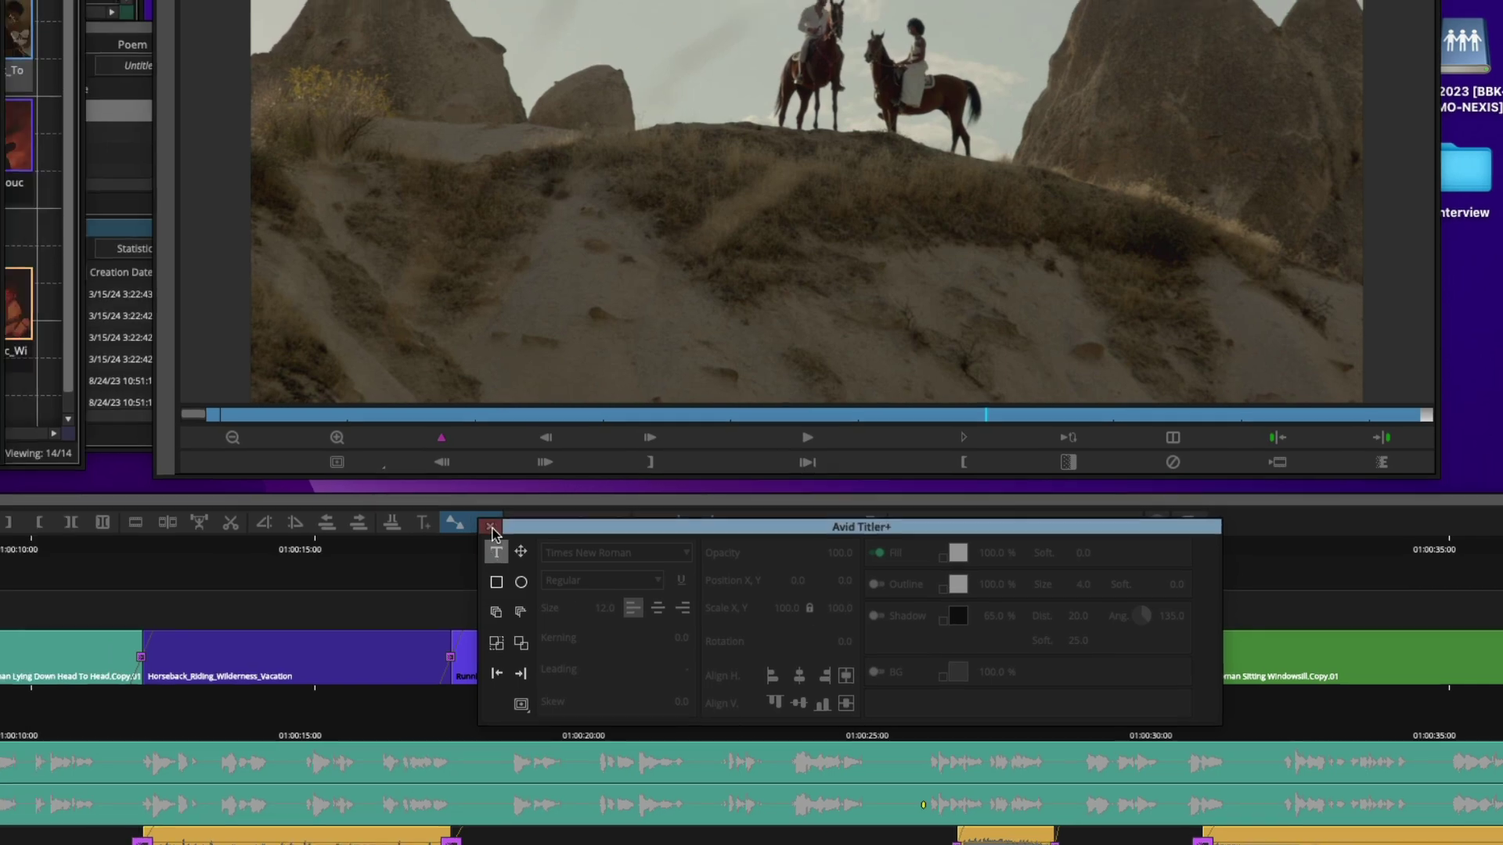
# Close and reopen the Titler+ dashboard, then show the project's User settings list
pyautogui.click(446, 510)
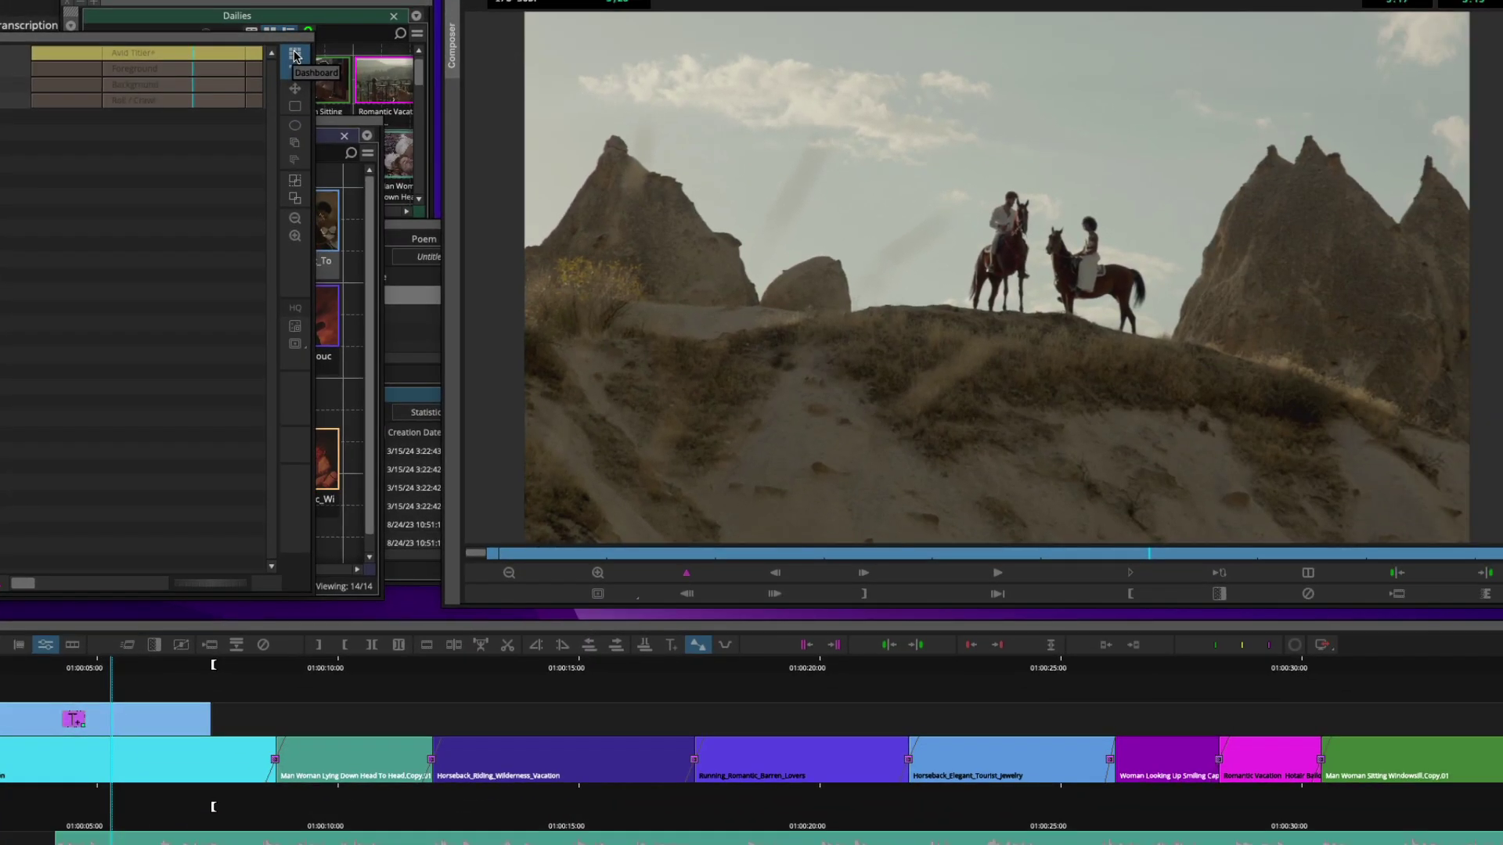
pyautogui.click(295, 54)
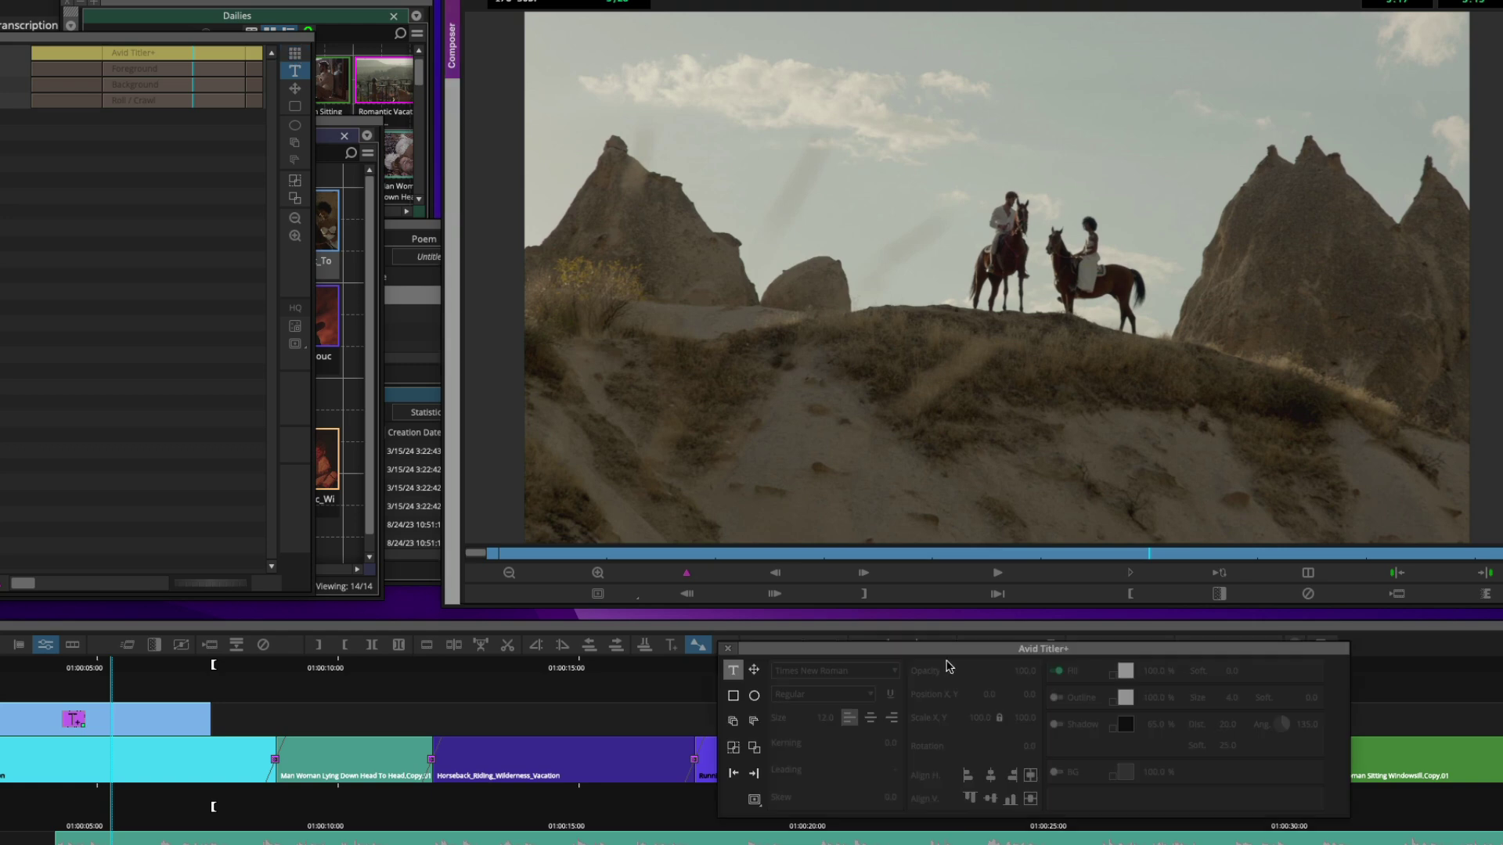
pyautogui.moveTo(943, 652); pyautogui.dragTo(937, 658)
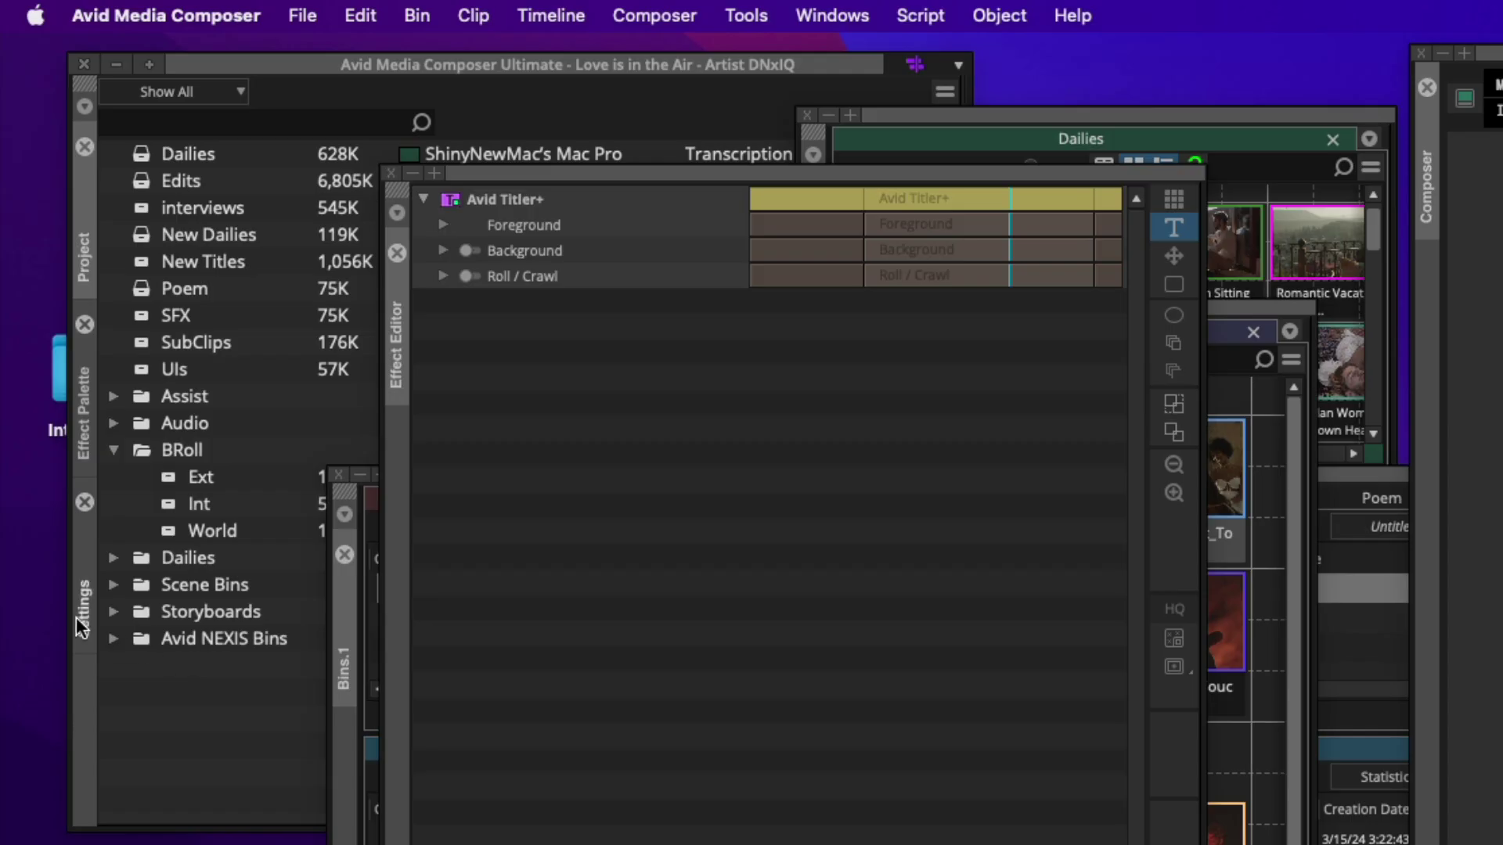
pyautogui.click(77, 617)
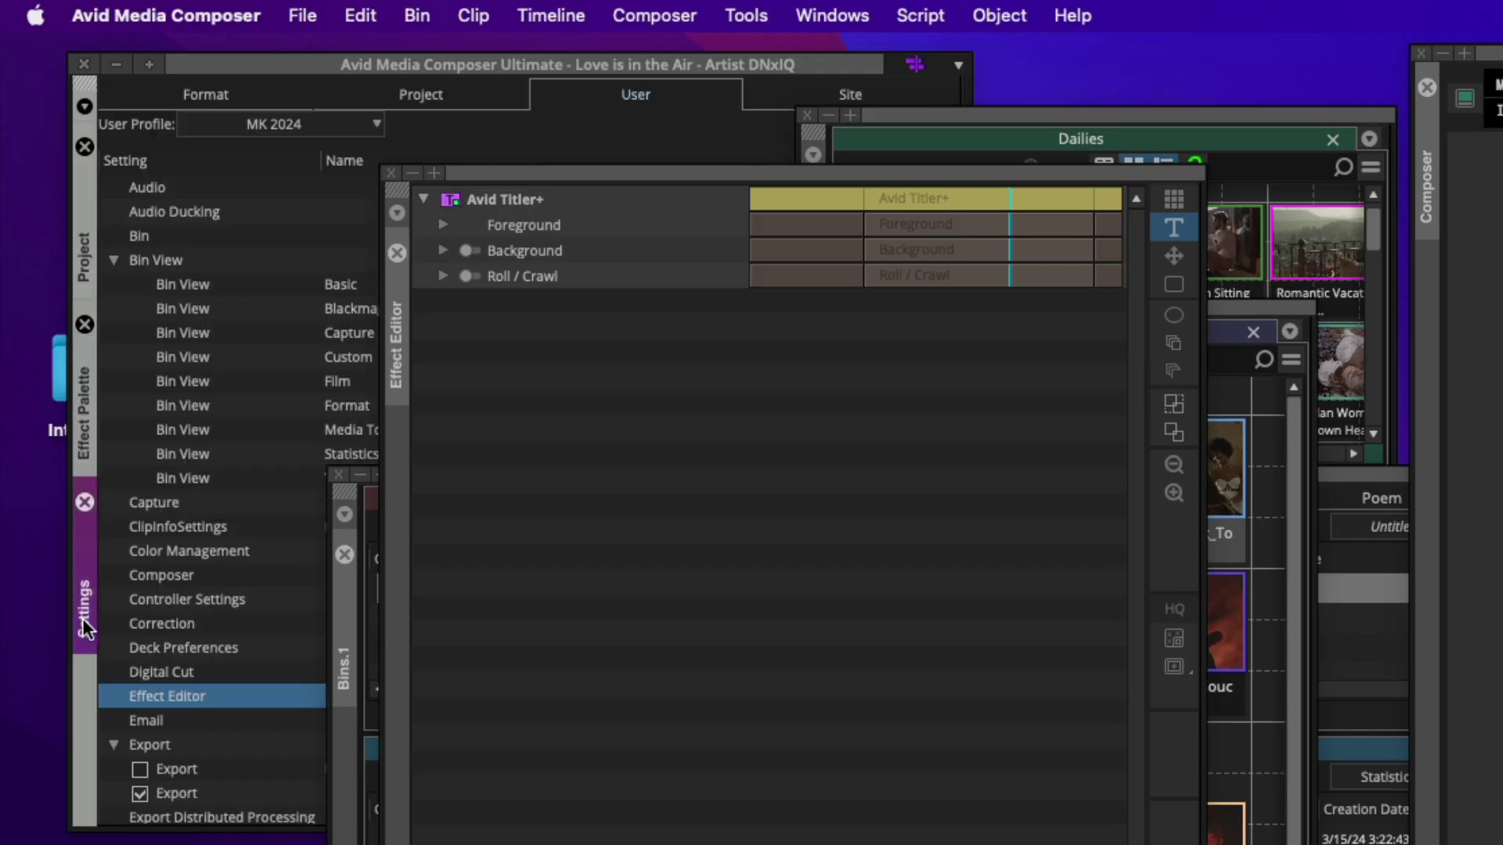
# Uncheck Open Dashboard Automatically in the Effect Editor user settings and confirm with OK
pyautogui.doubleClick(180, 701)
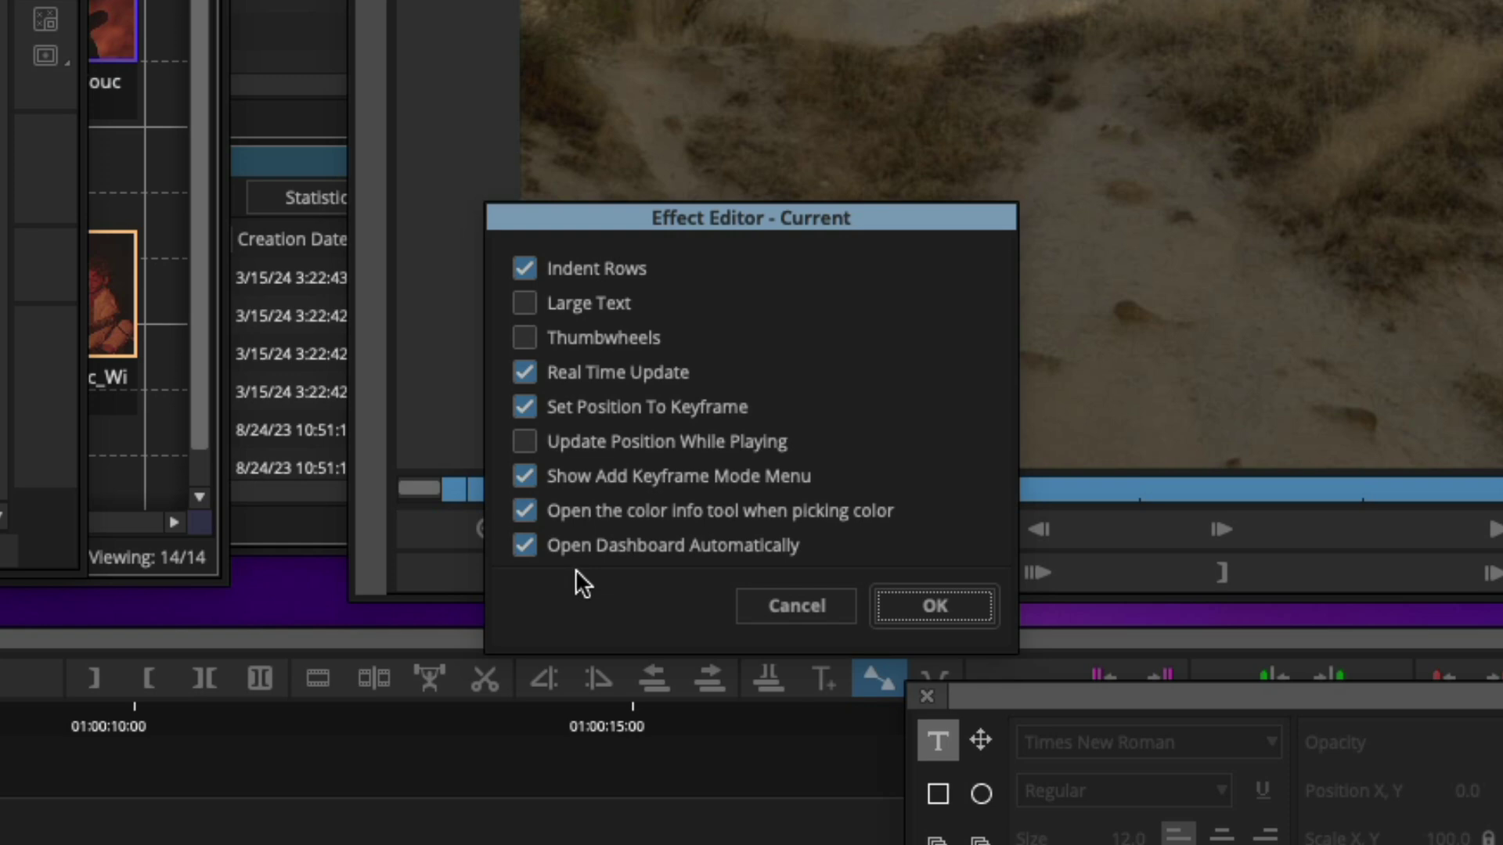
pyautogui.click(524, 545)
pyautogui.click(944, 605)
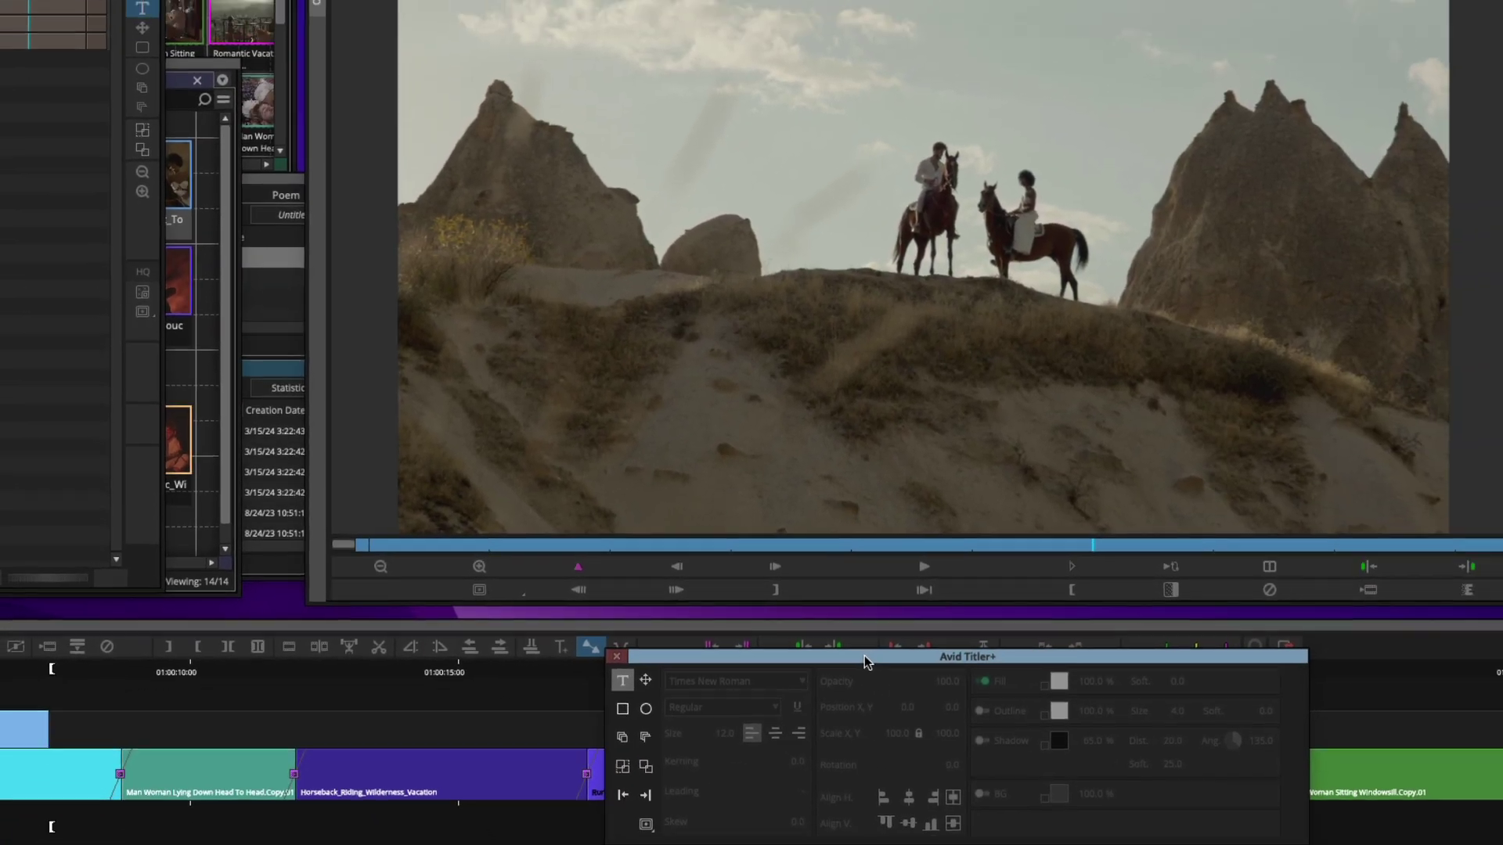
# Add a 'Wanderlust' text box on the hillside in the viewer, in white Arial
pyautogui.moveTo(780, 652)
pyautogui.mouseDown()
pyautogui.moveTo(787, 640)
pyautogui.moveTo(794, 653)
pyautogui.mouseUp()
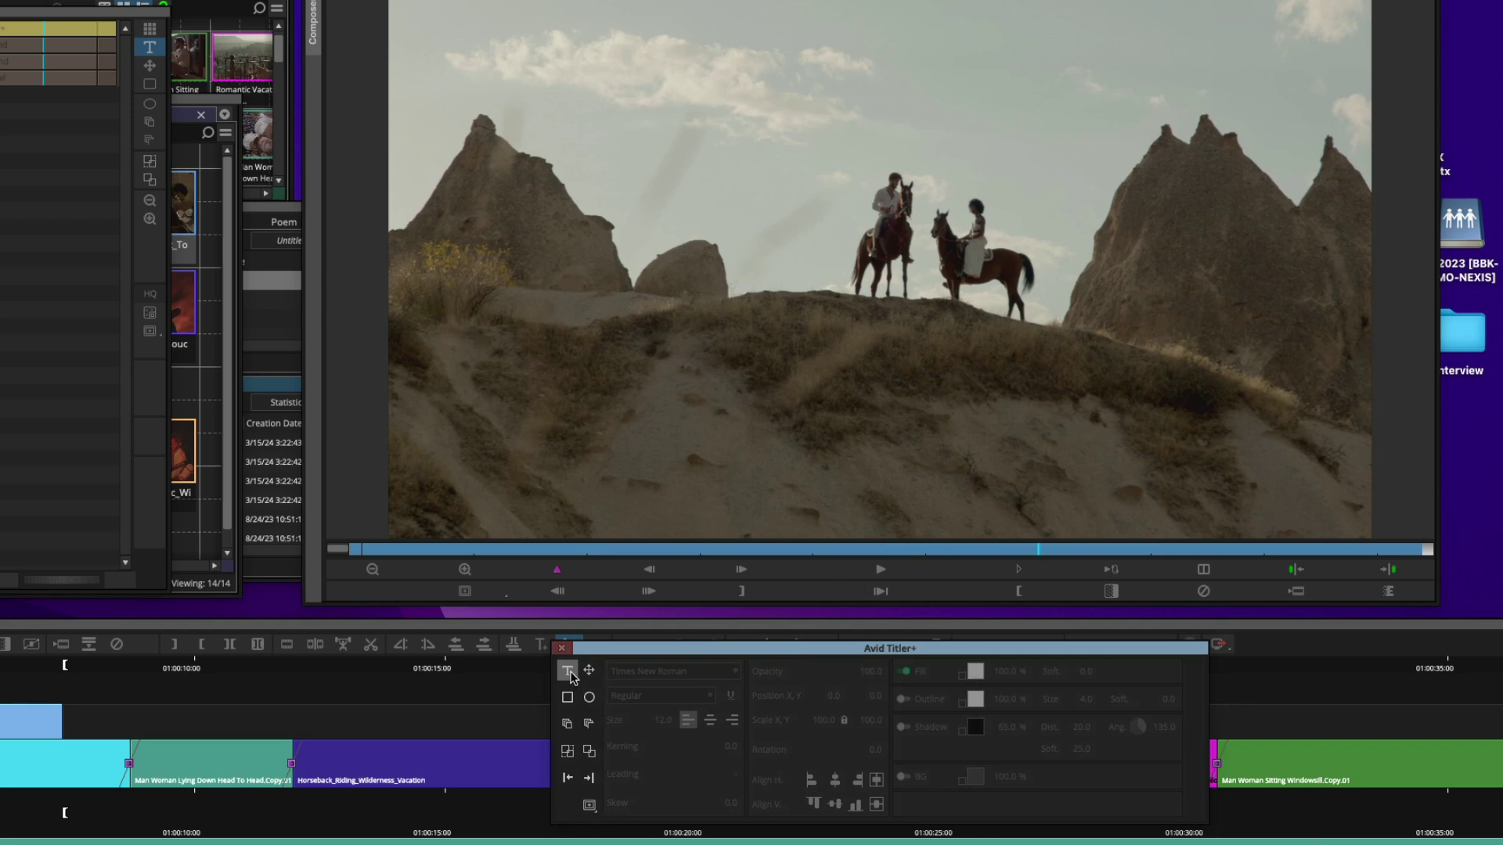
pyautogui.click(634, 362)
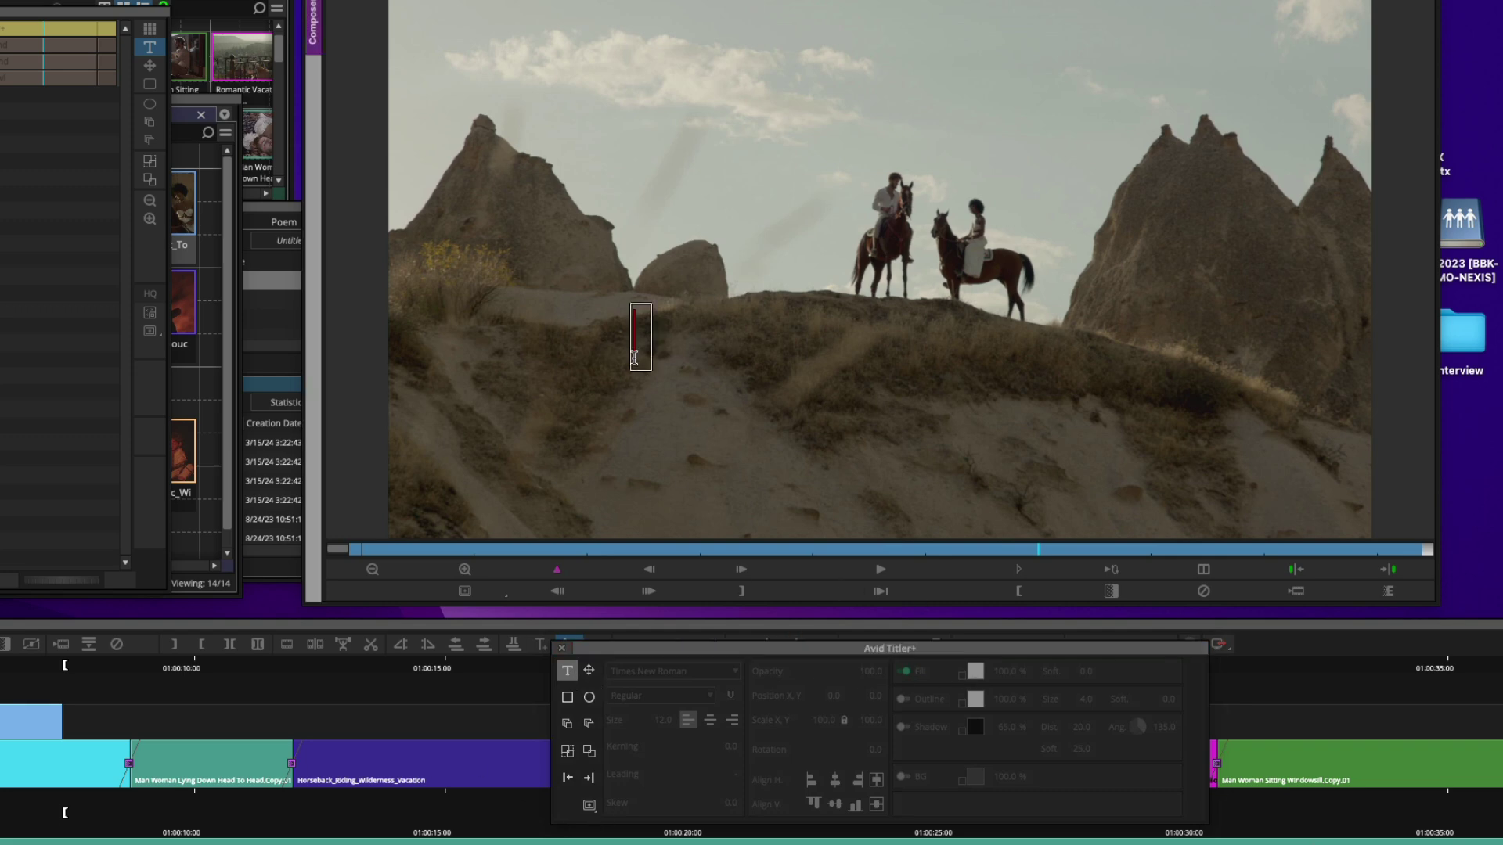
pyautogui.write('Wand')
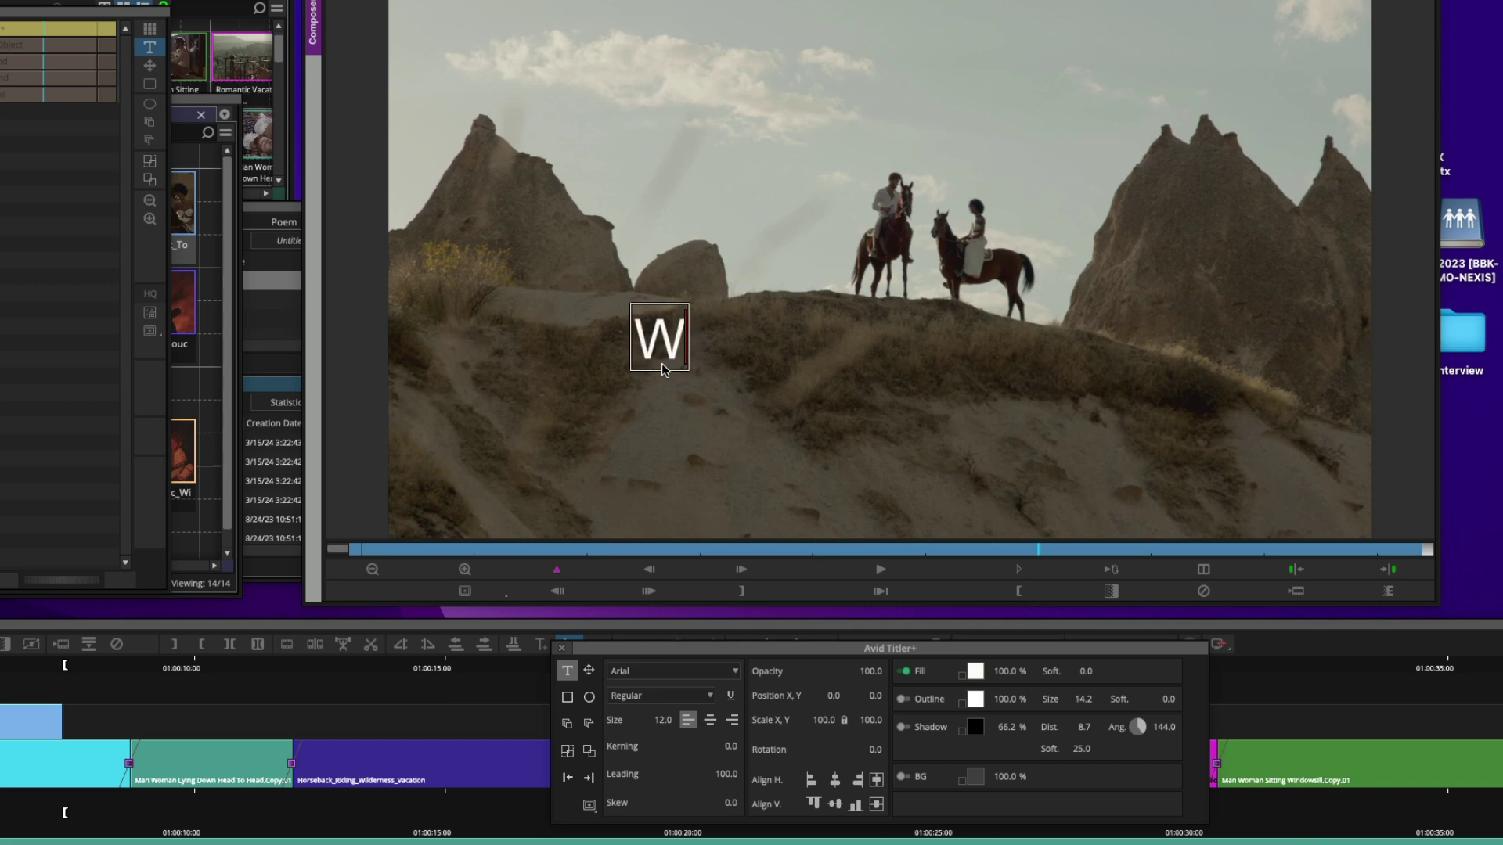
pyautogui.write('erlust')
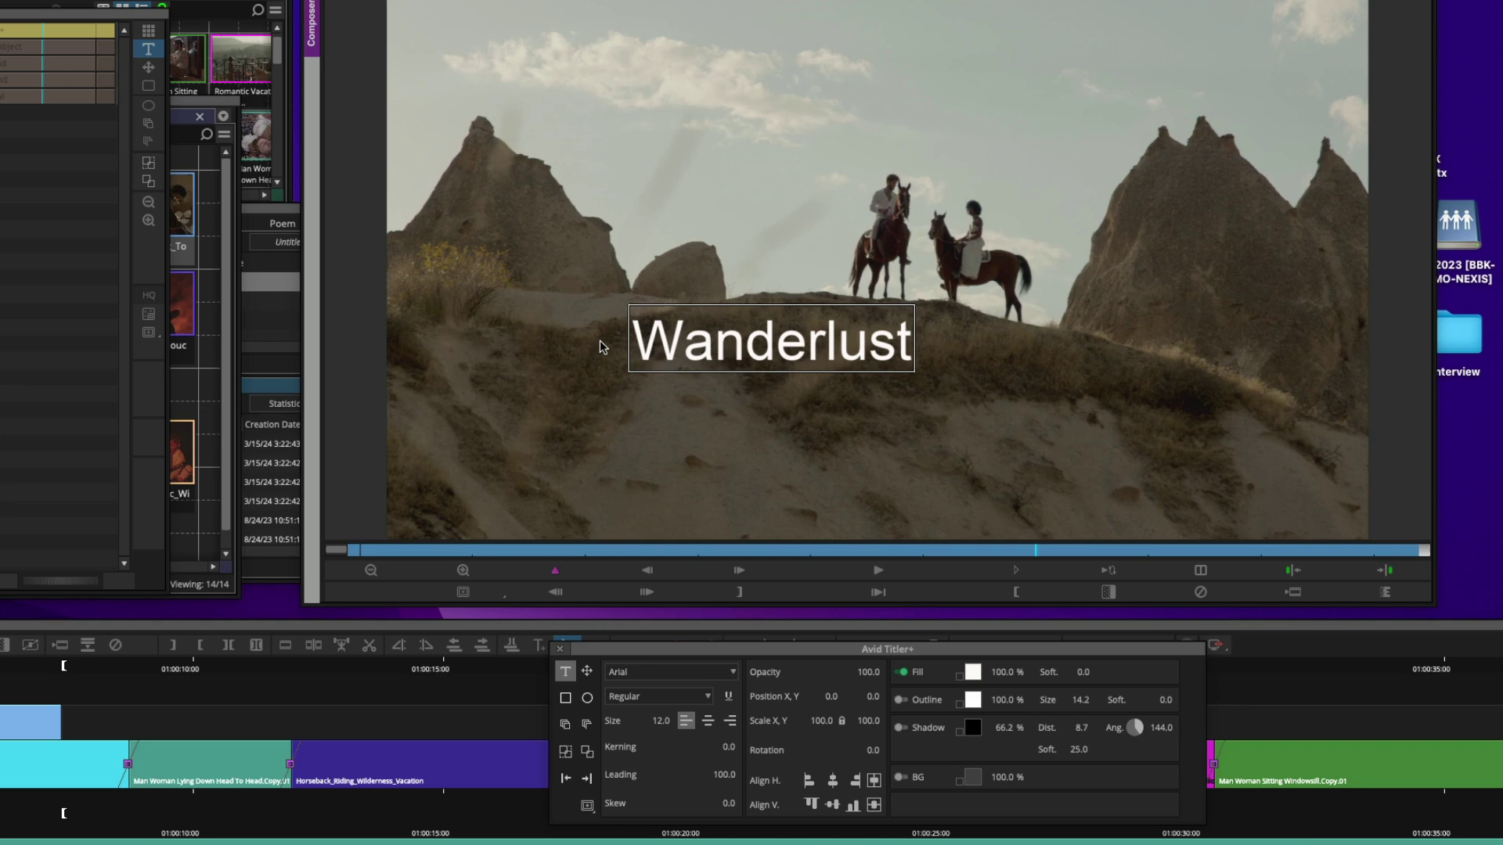
pyautogui.press('Escape')
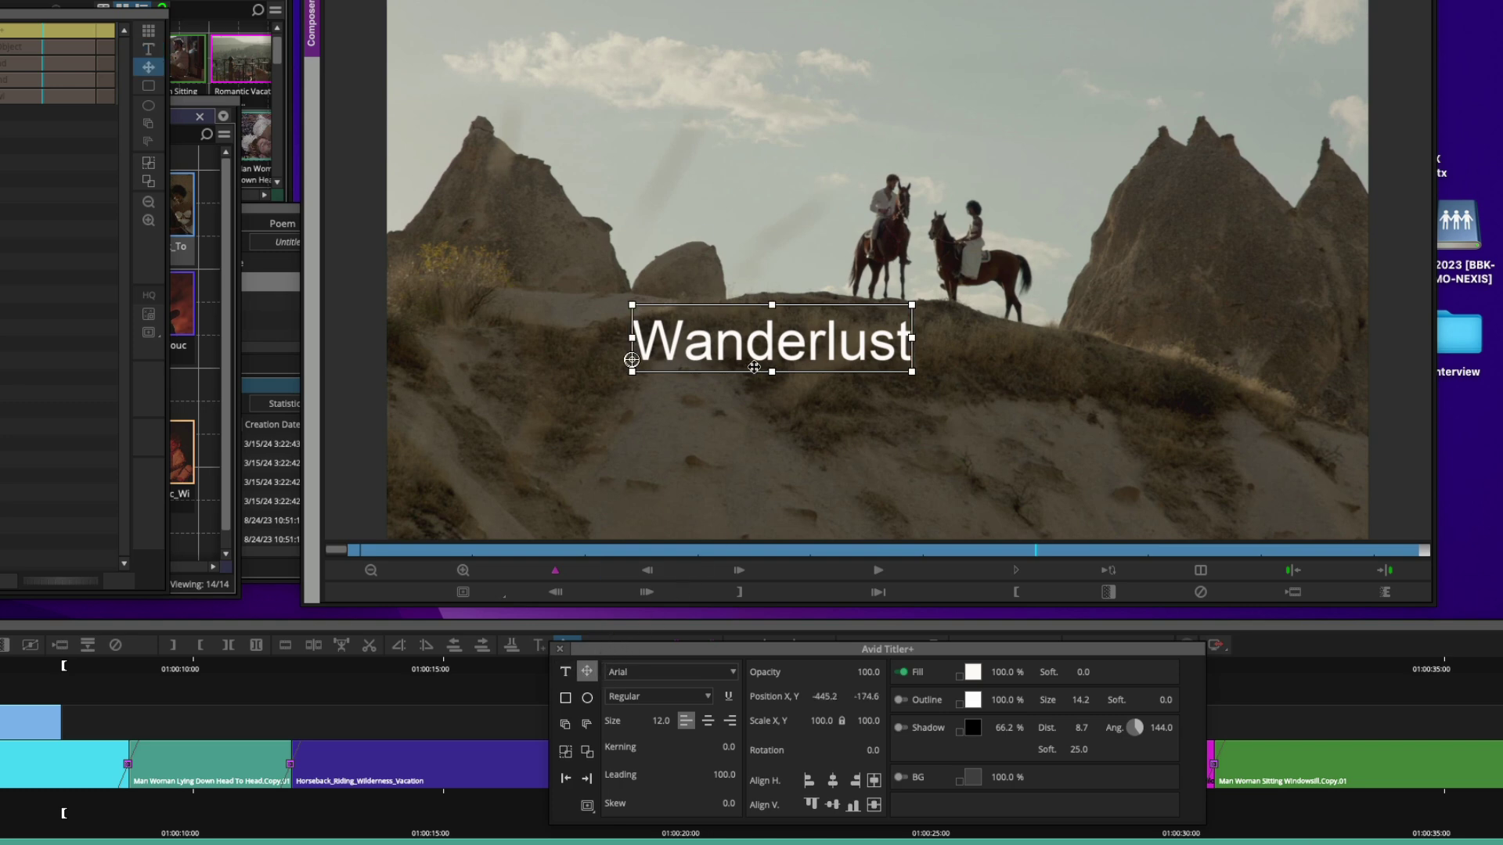
# Drag the Wanderlust title right to X -294.2, Y -169.9, checking against the safe-area guides
pyautogui.moveTo(753, 367); pyautogui.dragTo(889, 343)
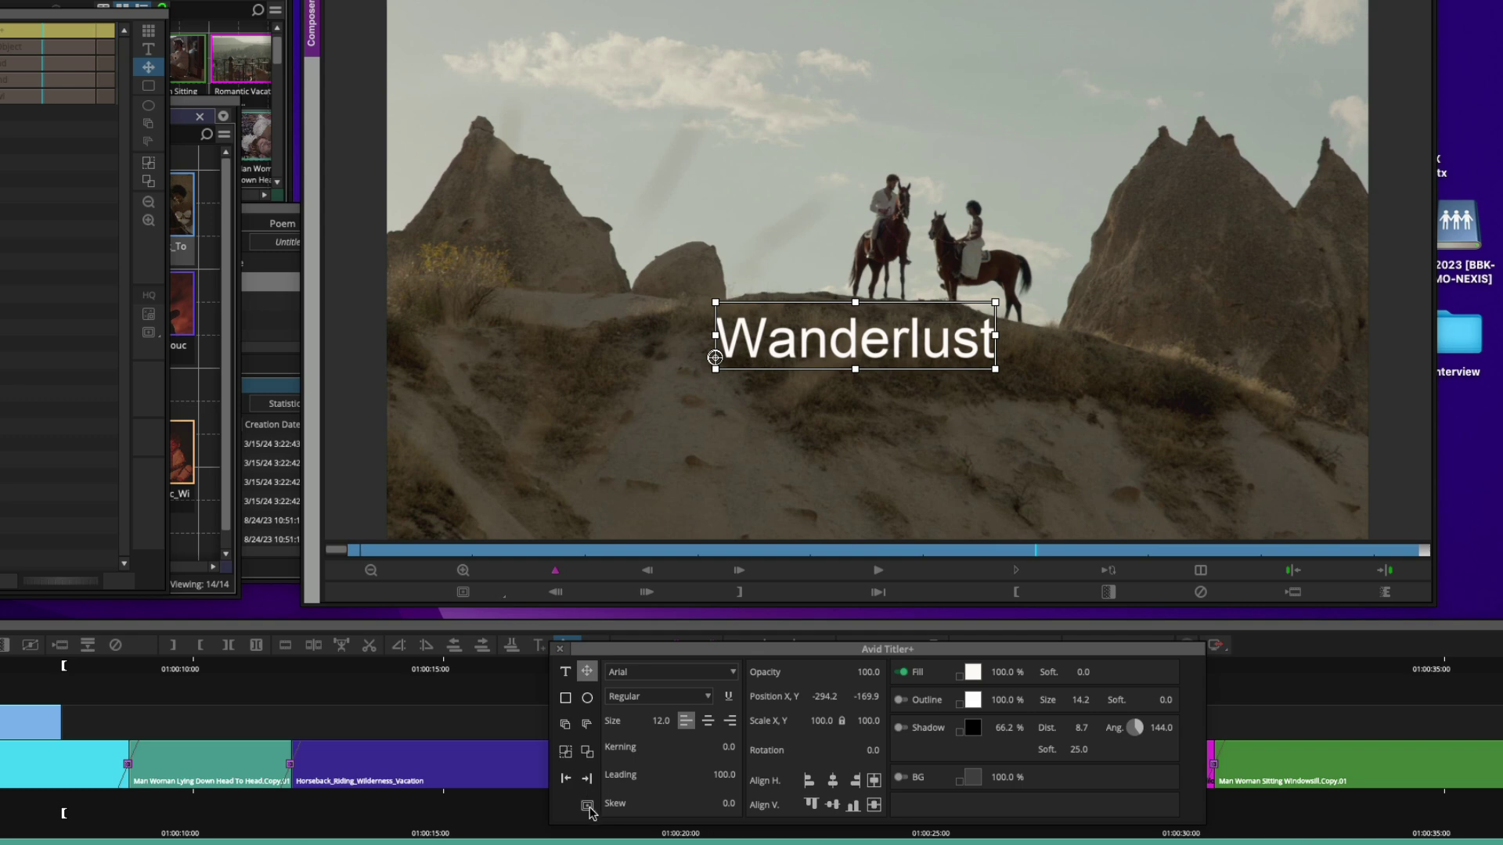
pyautogui.click(588, 807)
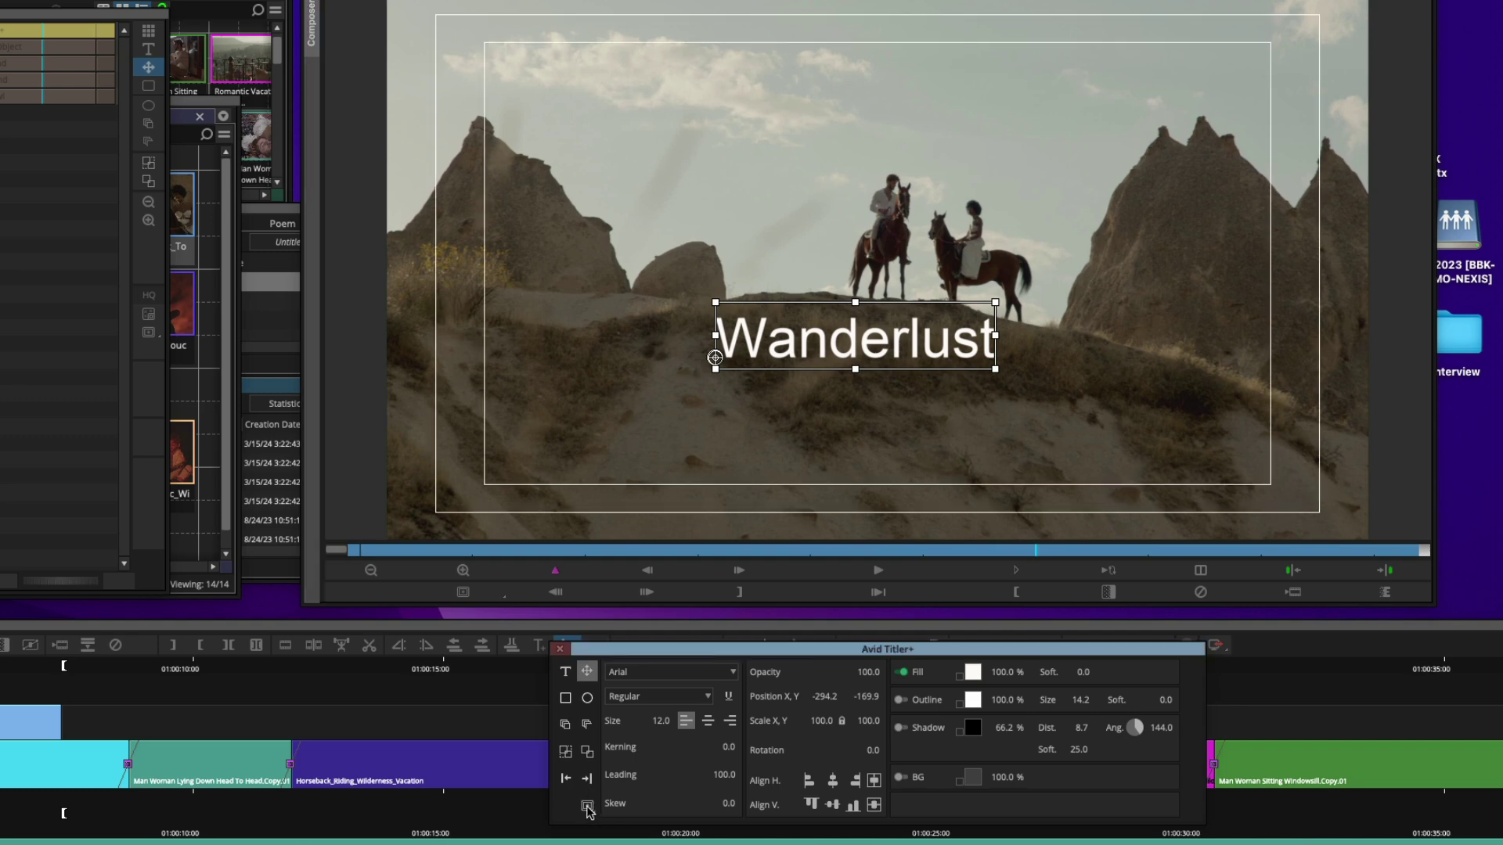
pyautogui.click(588, 807)
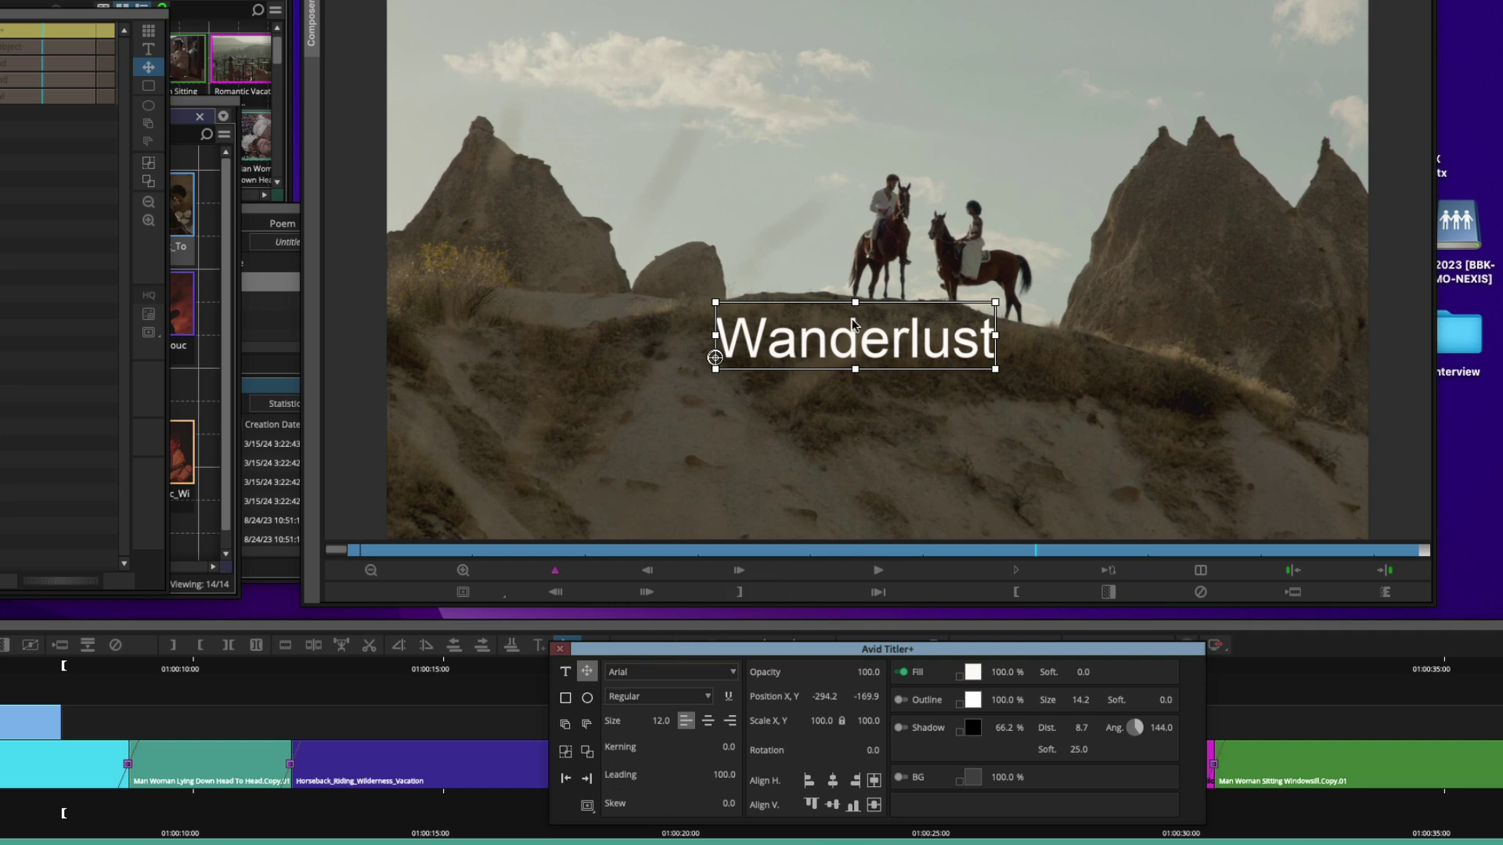
# Change the Wanderlust font to GT Walsheim Avid and move it back to X -287.9, Y -151.0
pyautogui.click(690, 675)
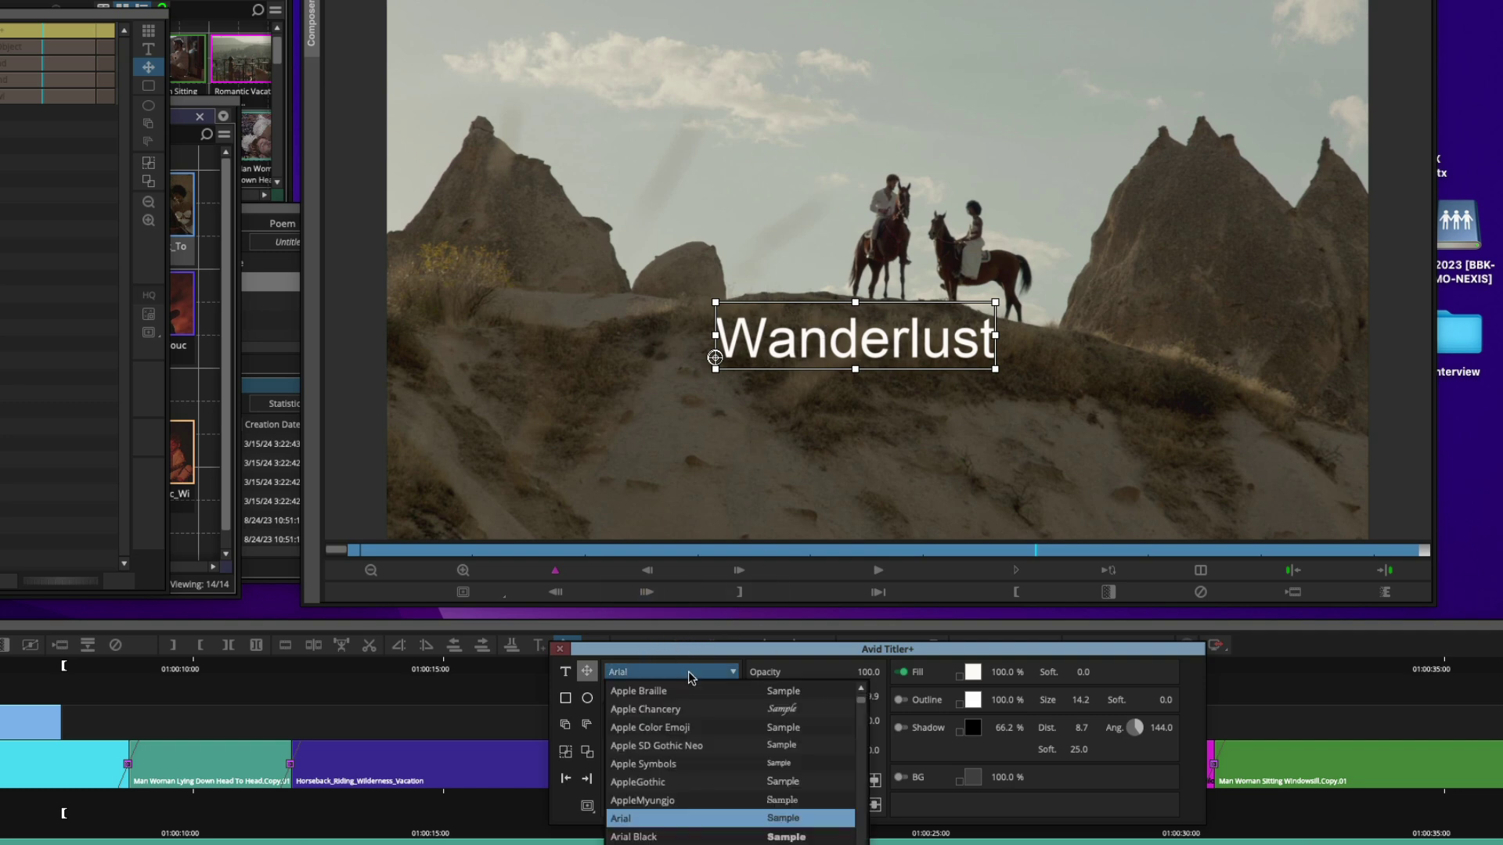
pyautogui.scroll(-15, 704, 807)
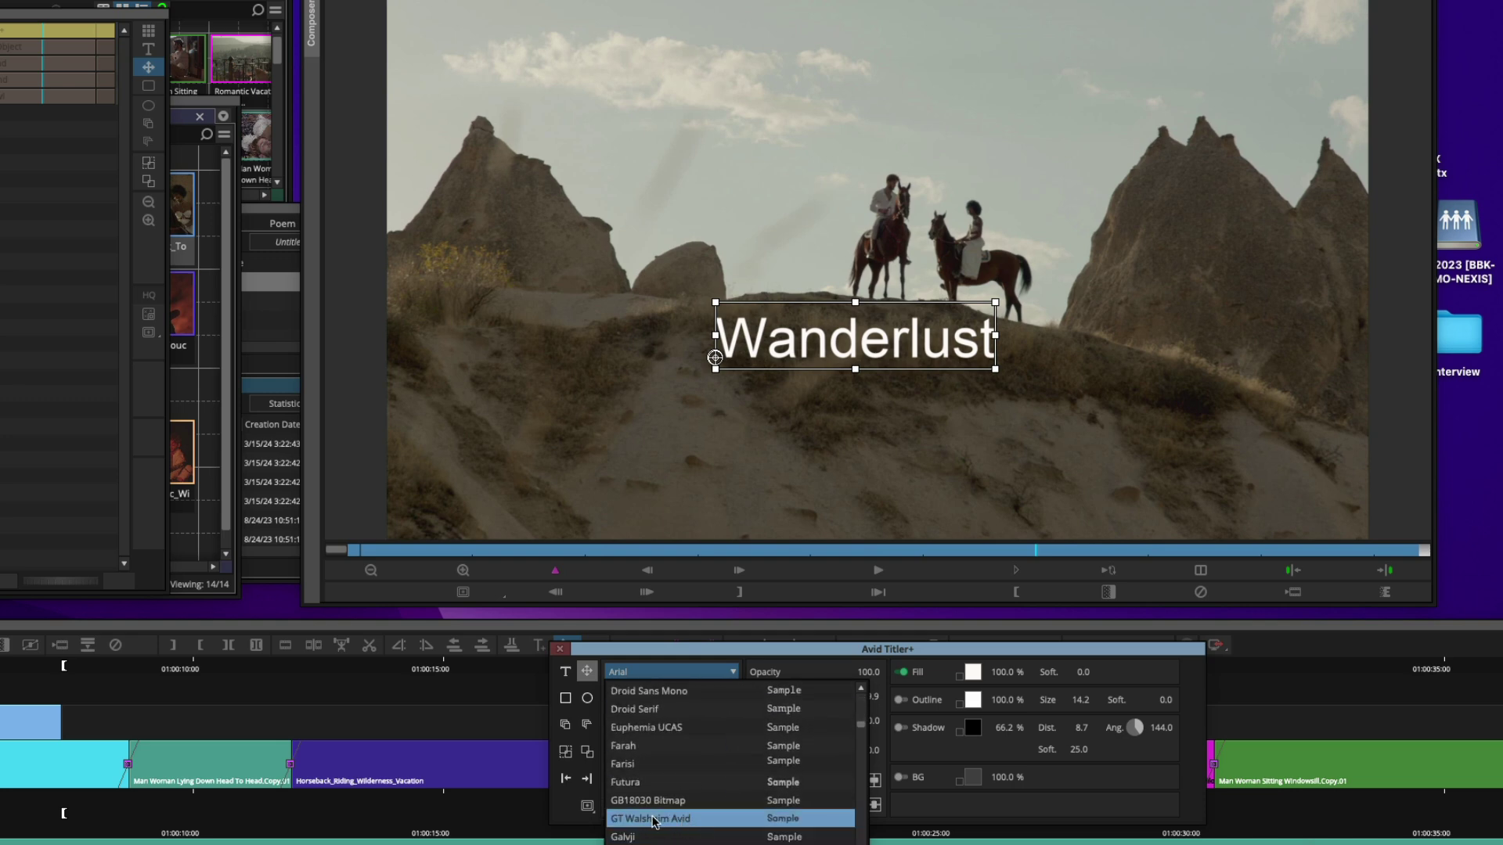
pyautogui.click(654, 818)
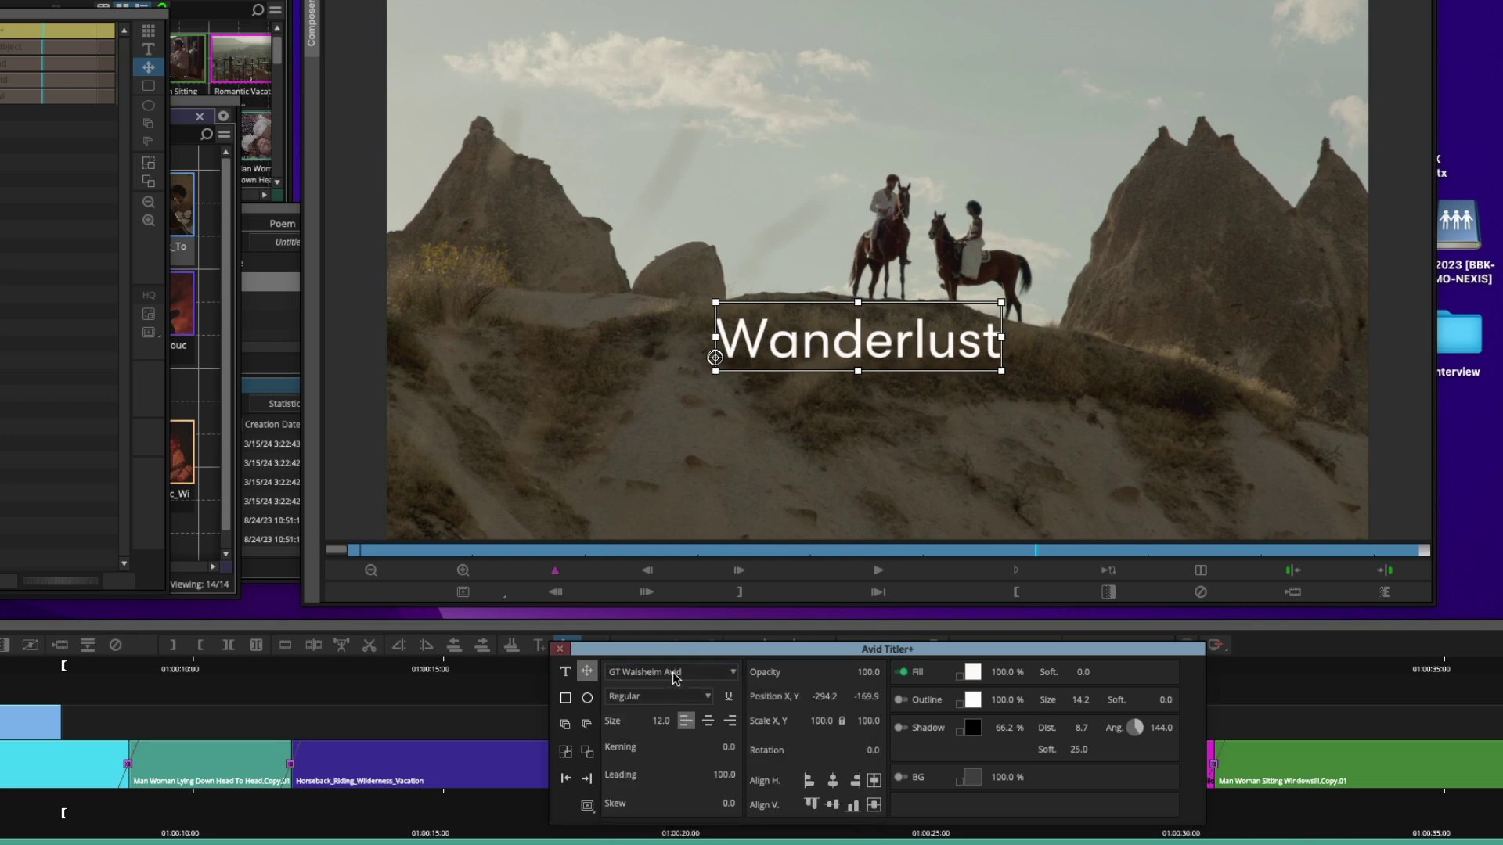
pyautogui.click(834, 264)
pyautogui.moveTo(834, 265); pyautogui.dragTo(863, 328)
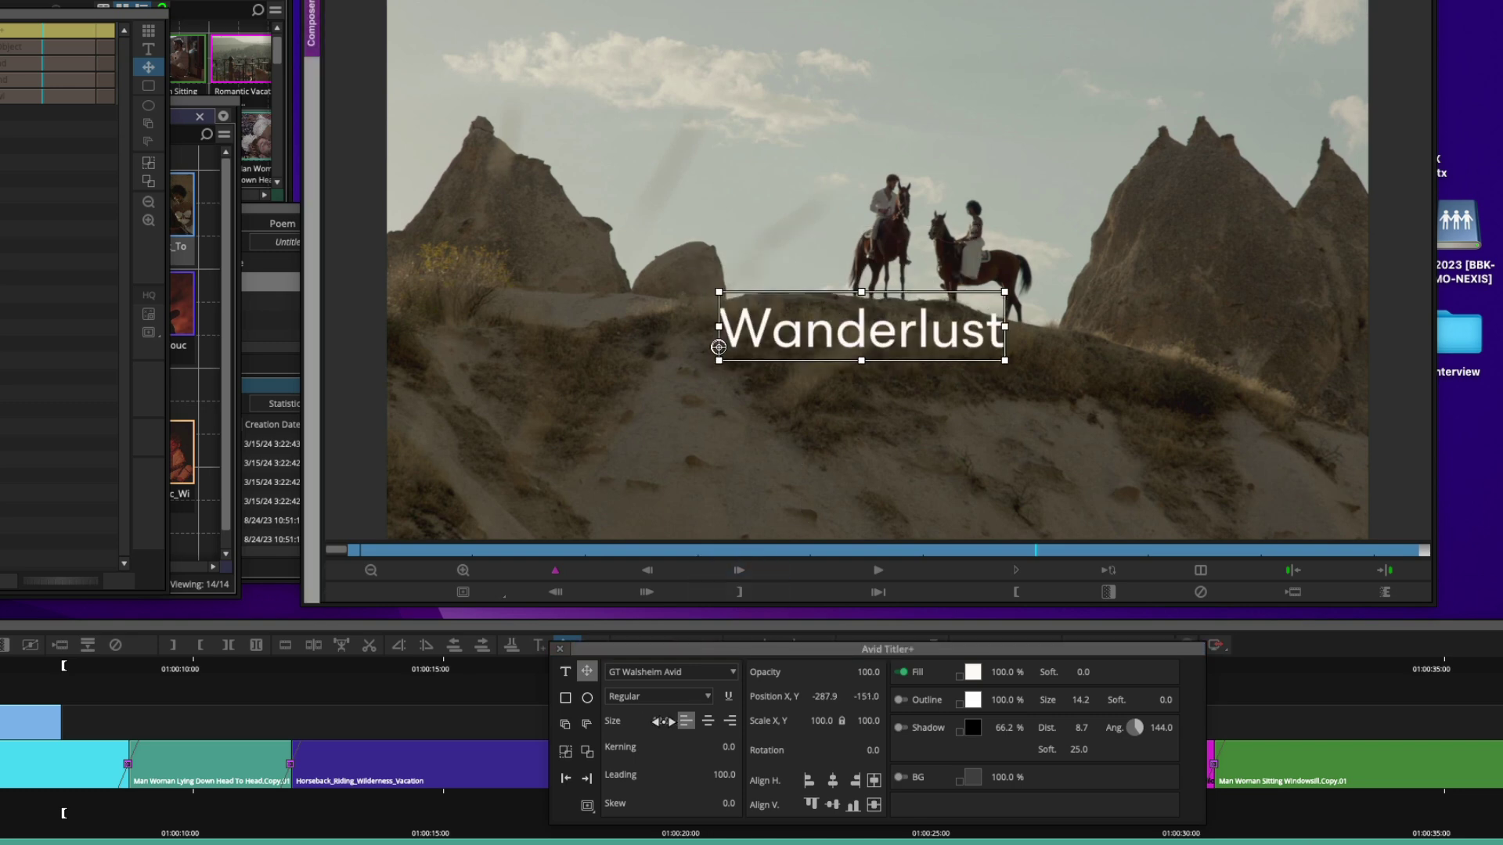
pyautogui.click(658, 724)
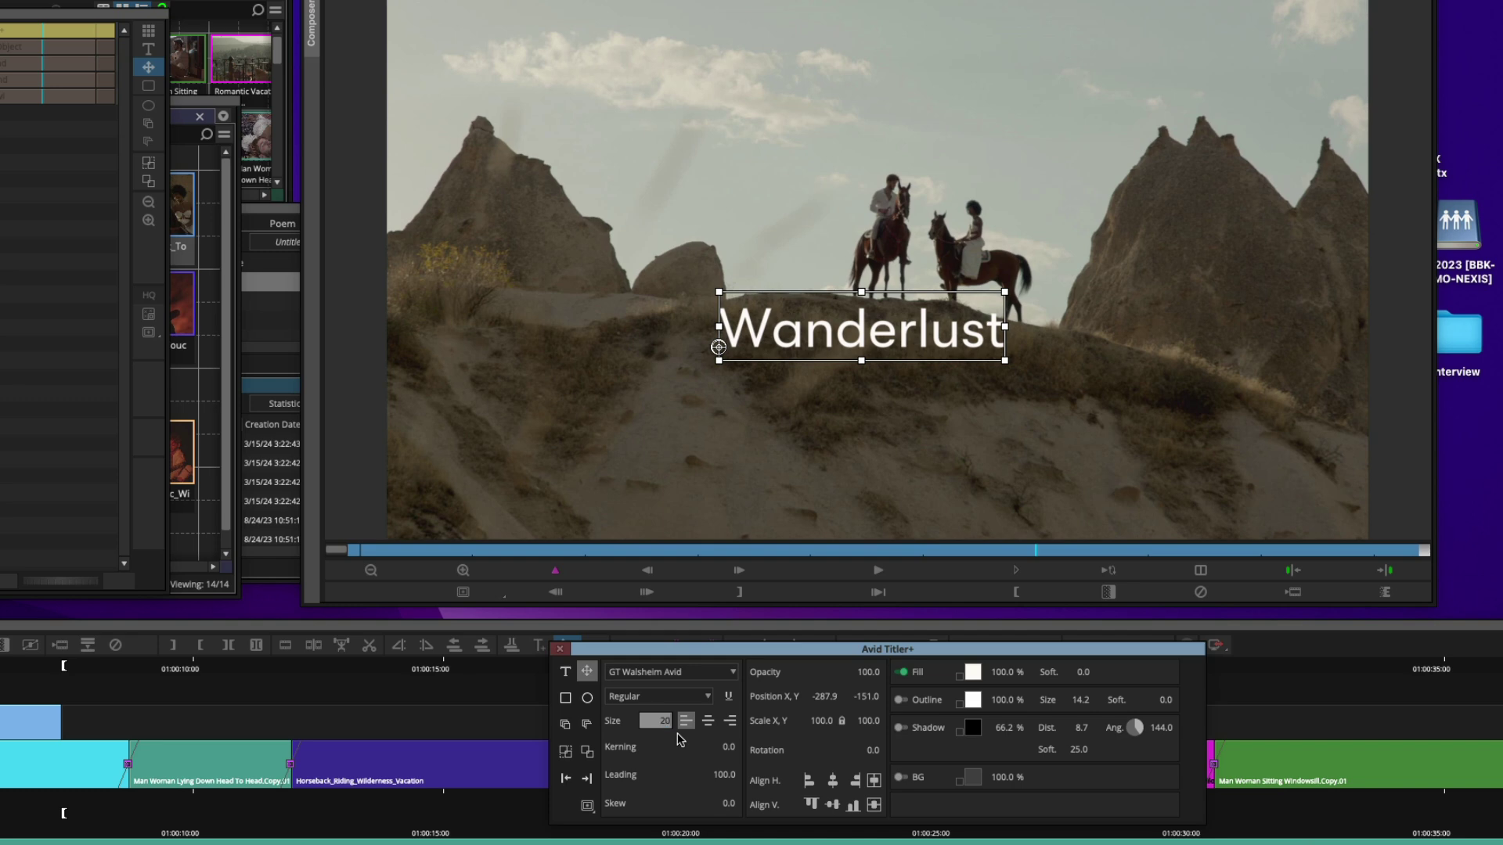
# Set Wanderlust's size to 20, stretch its box, then scrub the size down to 17.9
pyautogui.press('Return')
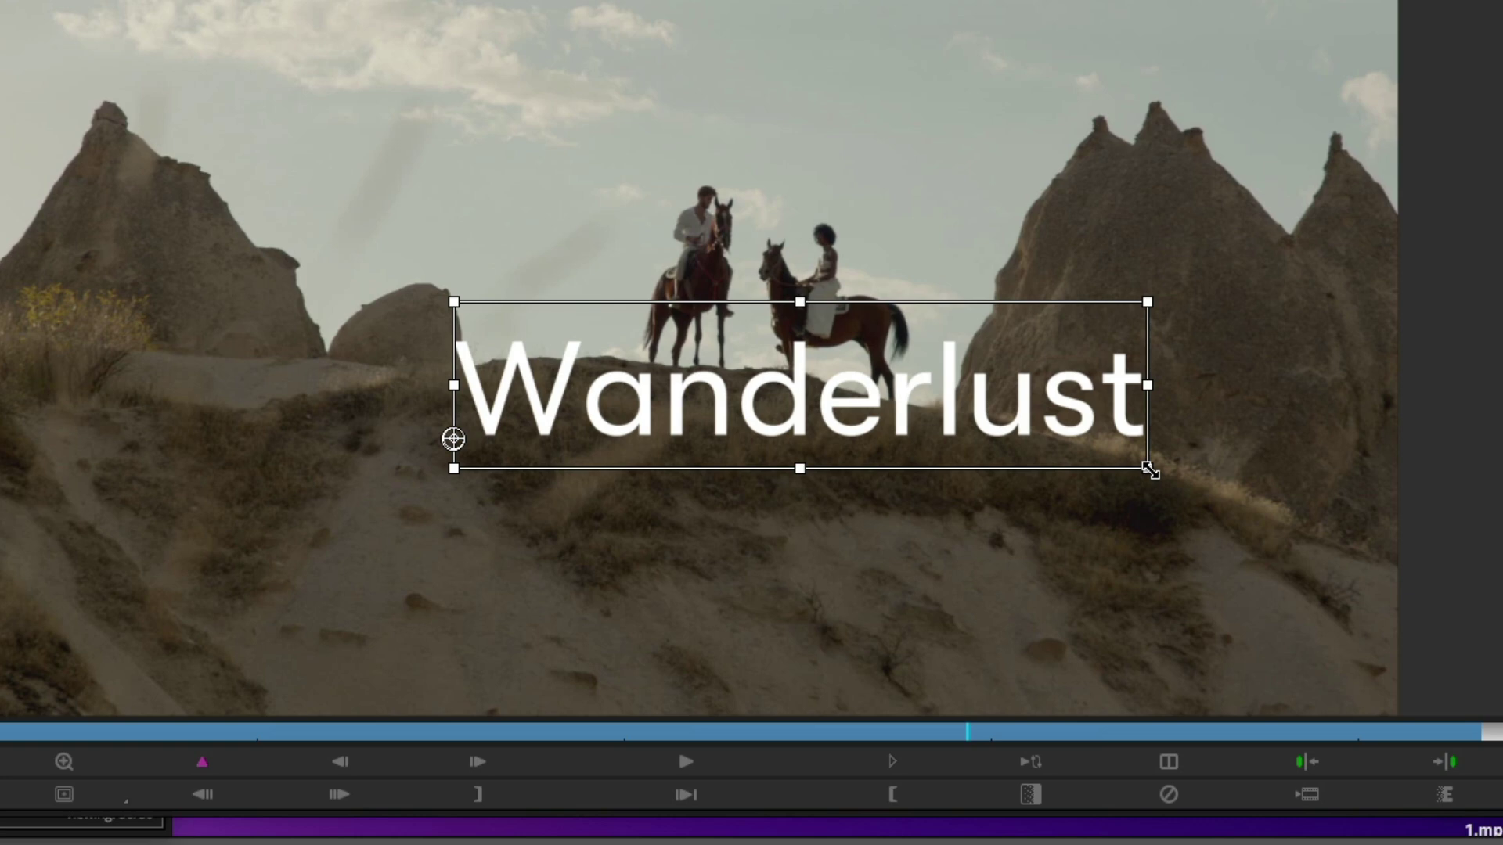
pyautogui.moveTo(1149, 470); pyautogui.dragTo(1298, 540)
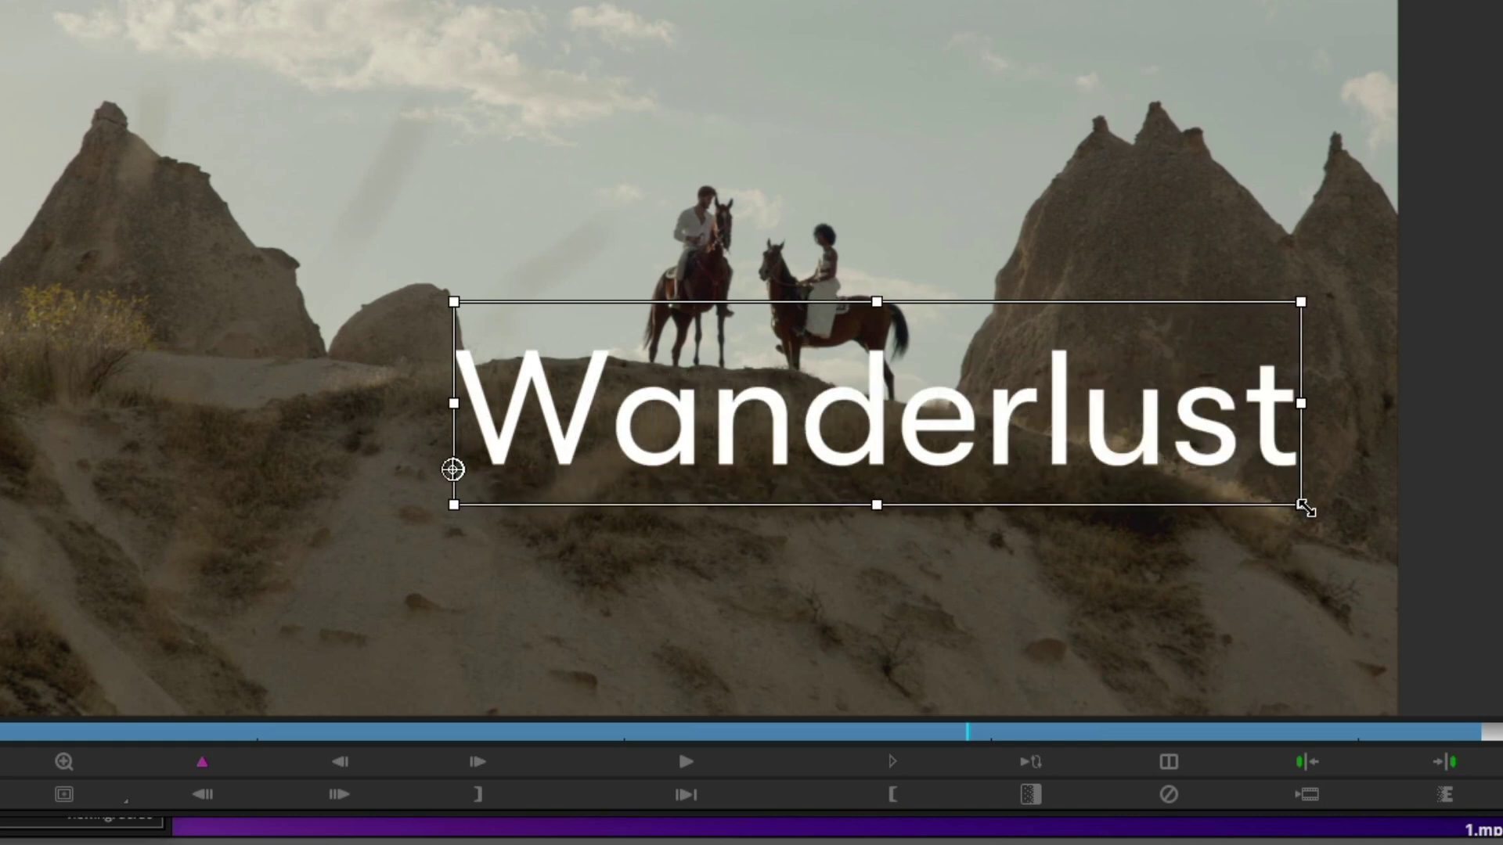
pyautogui.moveTo(1302, 507); pyautogui.dragTo(1351, 507)
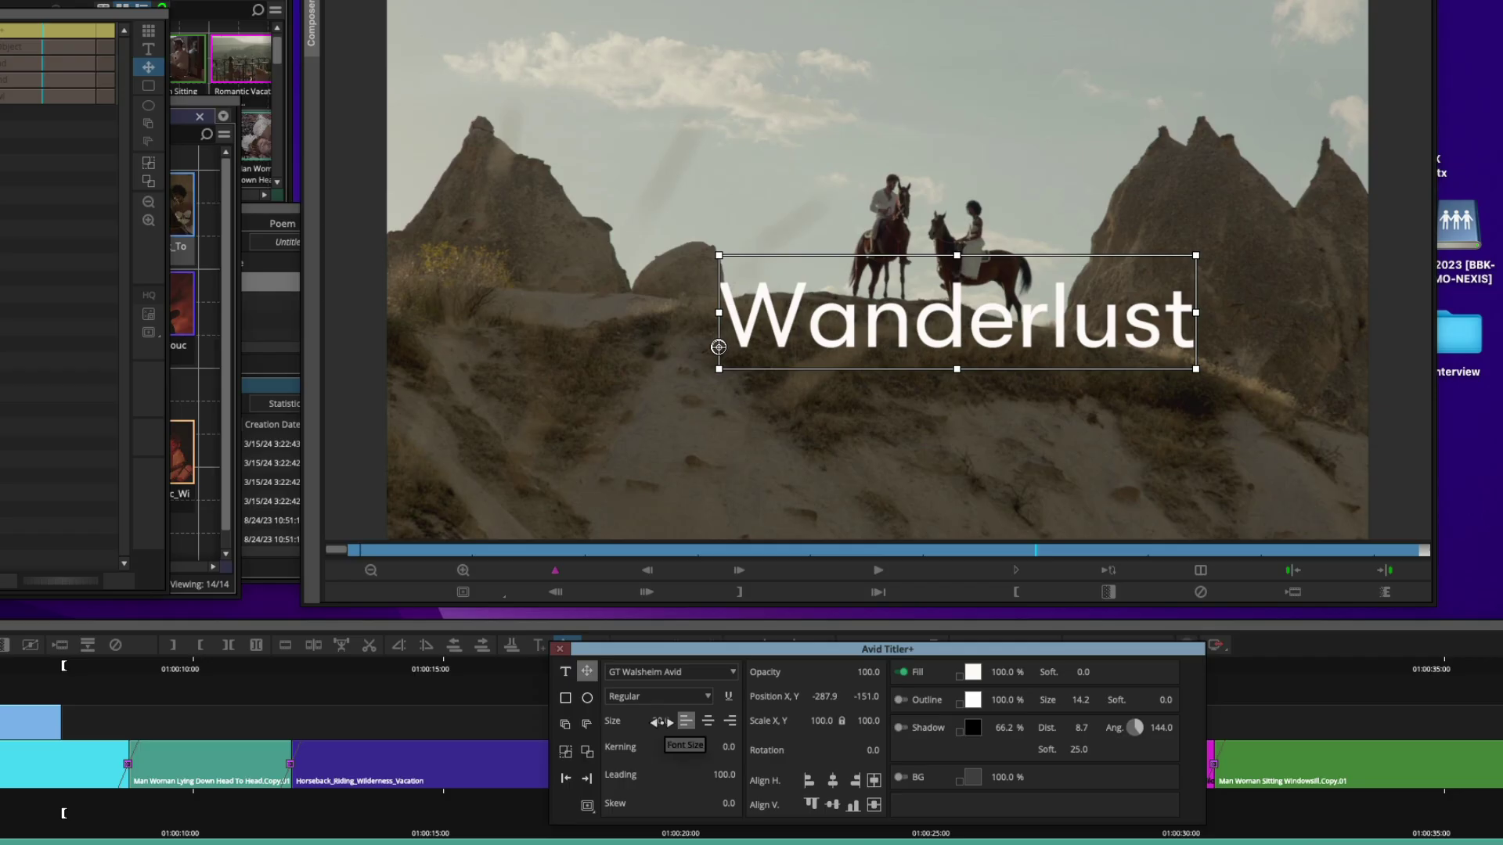
pyautogui.moveTo(660, 721)
pyautogui.mouseDown()
pyautogui.moveTo(617, 721)
pyautogui.moveTo(660, 721)
pyautogui.mouseUp()
# Centre-align the Wanderlust text and move the title right to X 376.0, Y -125.9
pyautogui.moveTo(894, 339); pyautogui.dragTo(823, 309)
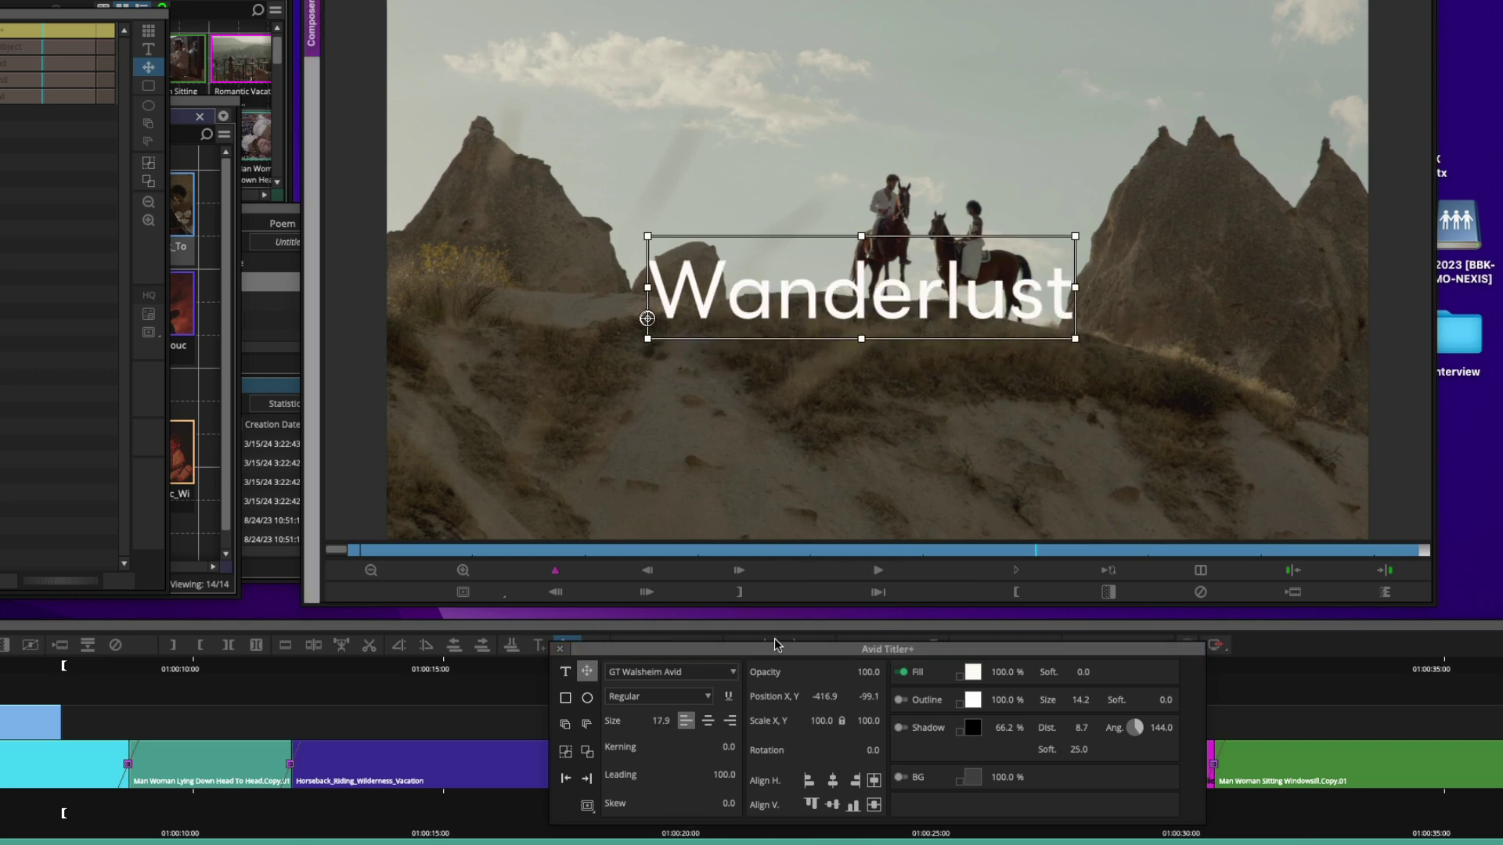
pyautogui.click(708, 721)
pyautogui.click(730, 721)
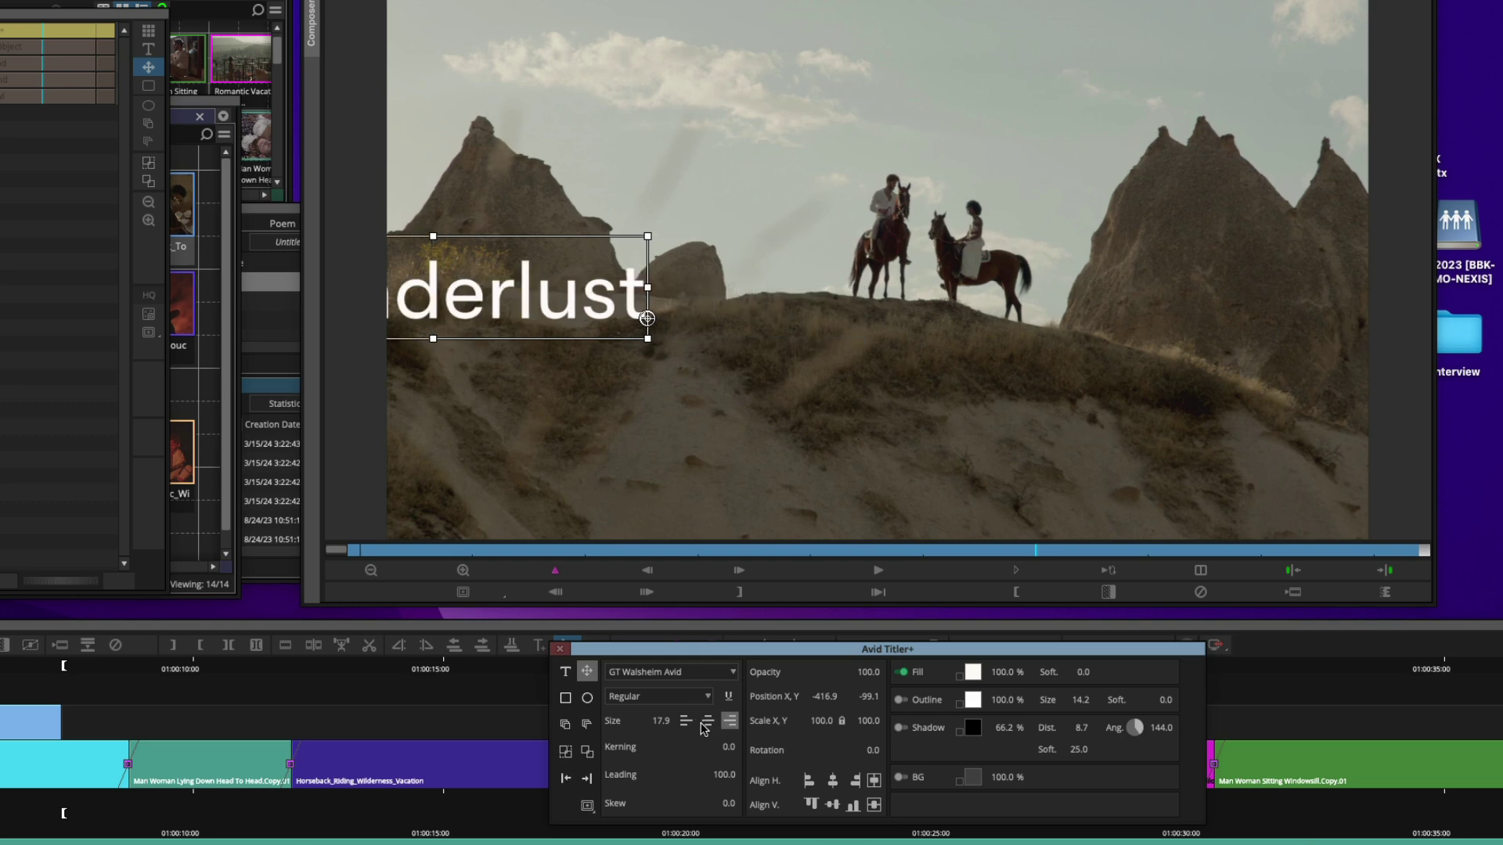
pyautogui.moveTo(557, 318); pyautogui.dragTo(995, 333)
pyautogui.click(707, 720)
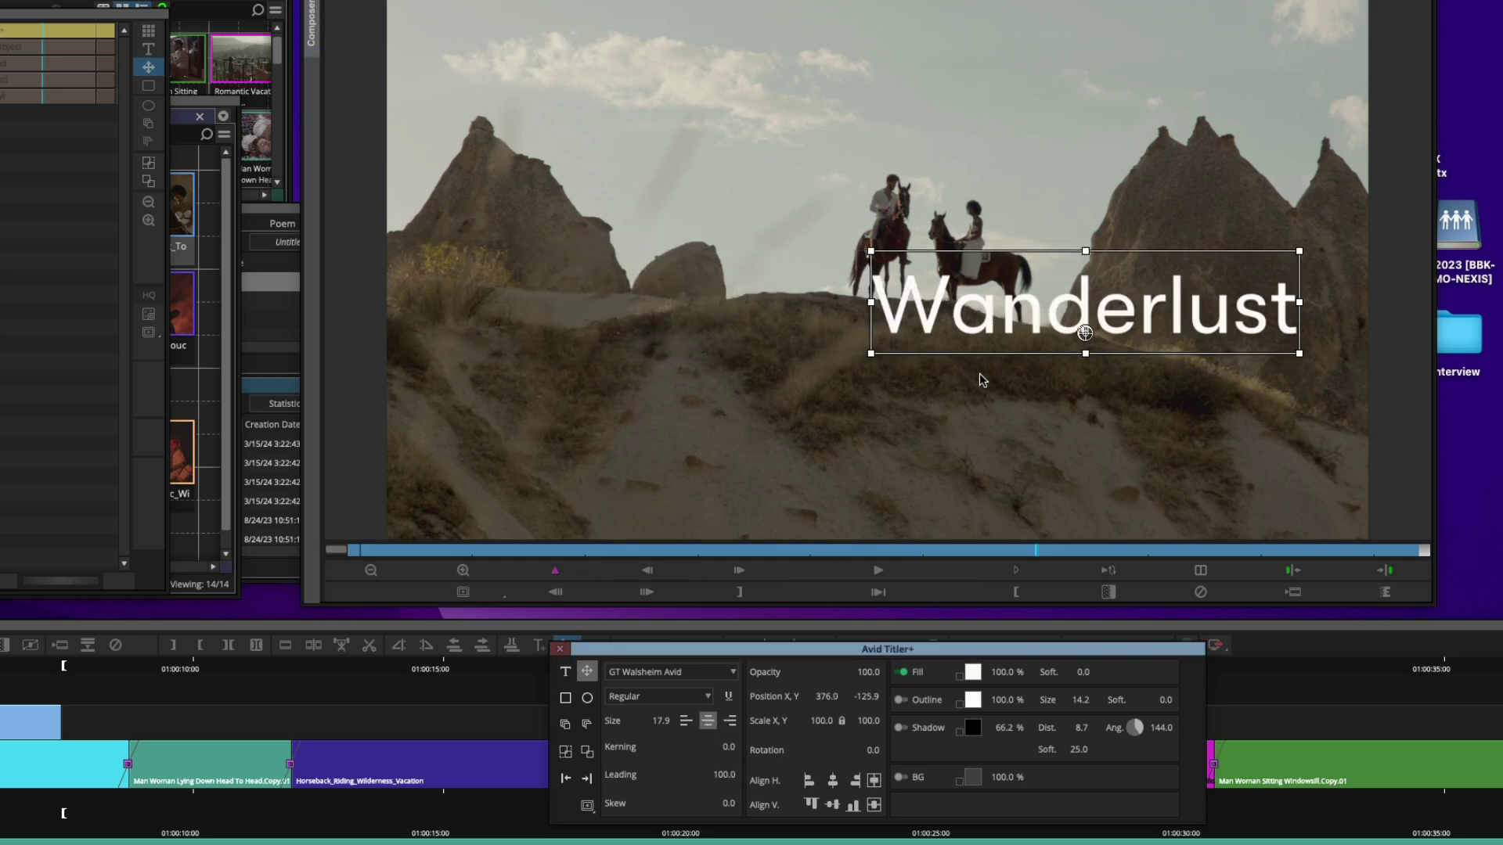
# Move the Wanderlust title and its anchor point left, ending at X -129.0, Y -92.8, rotation 0.0
pyautogui.moveTo(1064, 286); pyautogui.dragTo(965, 274)
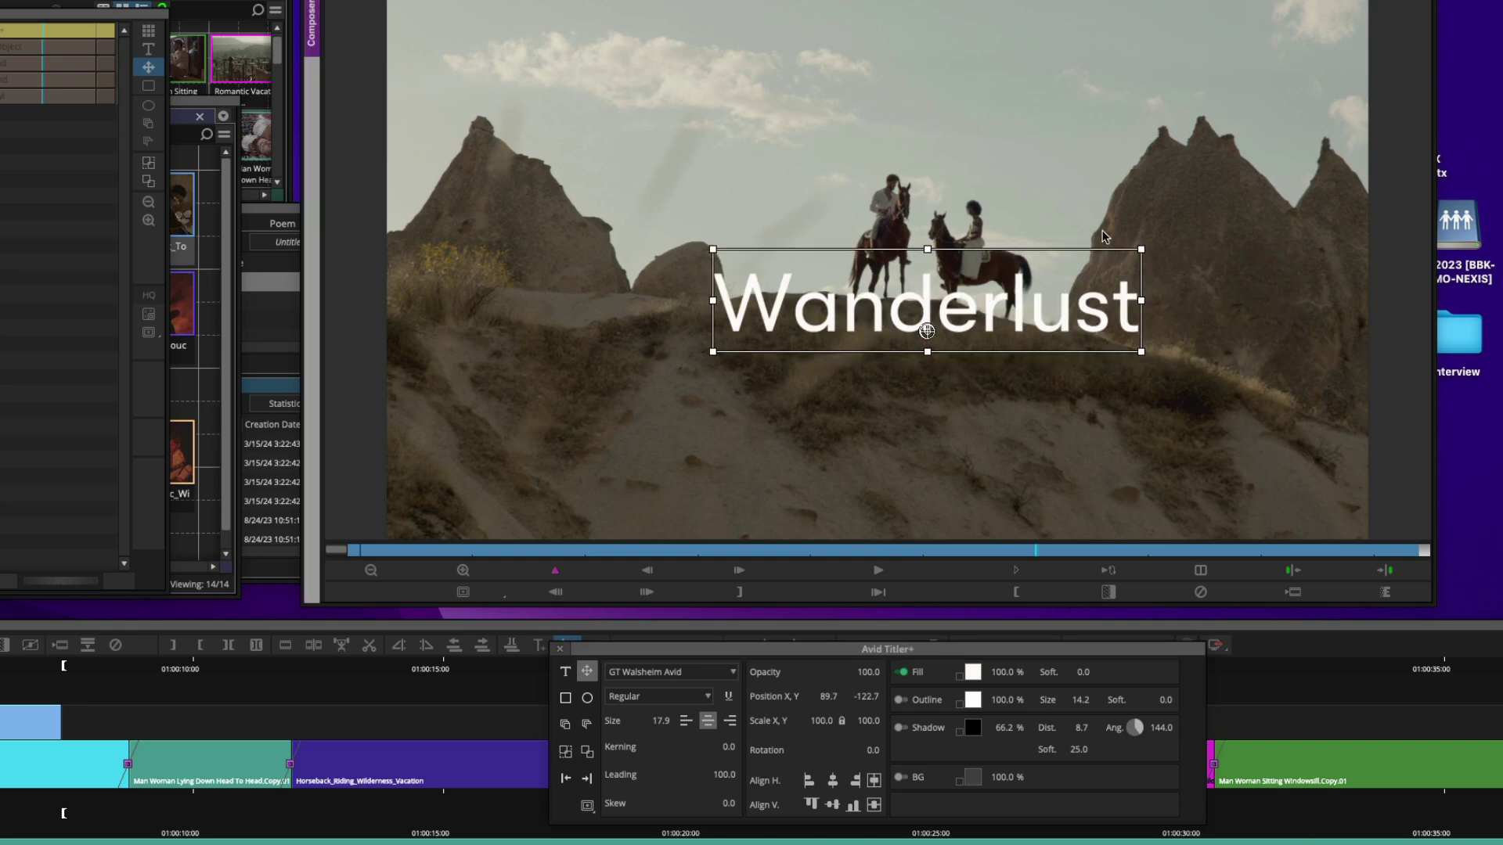
pyautogui.moveTo(1151, 235)
pyautogui.mouseDown()
pyautogui.moveTo(1160, 313)
pyautogui.moveTo(1131, 252)
pyautogui.moveTo(1153, 243)
pyautogui.moveTo(1147, 230)
pyautogui.mouseUp()
pyautogui.moveTo(926, 331); pyautogui.dragTo(806, 315)
pyautogui.moveTo(1154, 245)
pyautogui.mouseDown()
pyautogui.moveTo(1140, 228)
pyautogui.moveTo(1160, 259)
pyautogui.mouseUp()
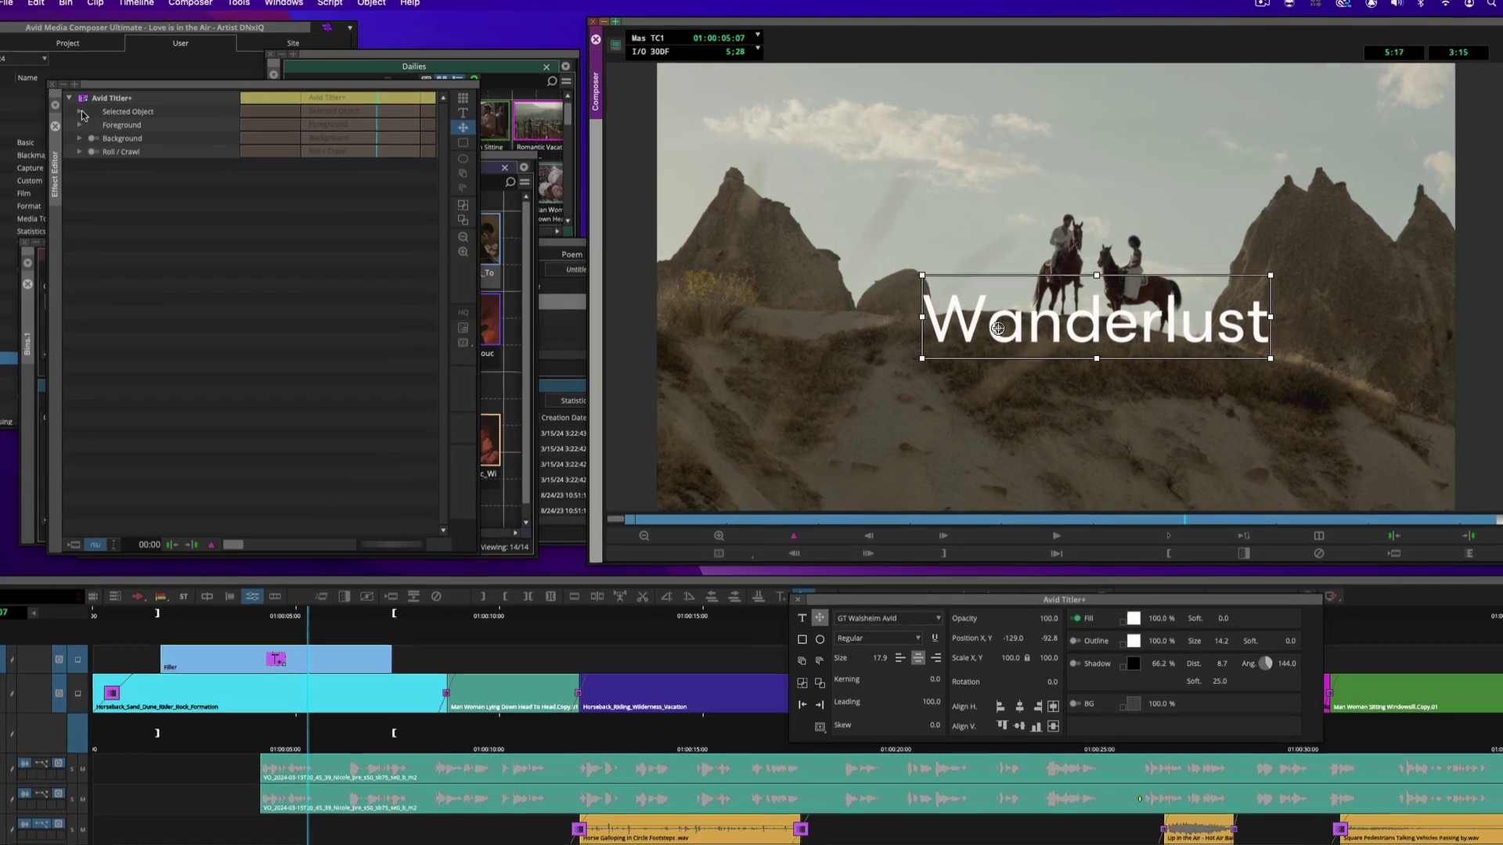
# Set the title's Transform Anchor Point to Center in the Effect Editor
pyautogui.click(103, 111)
pyautogui.click(72, 155)
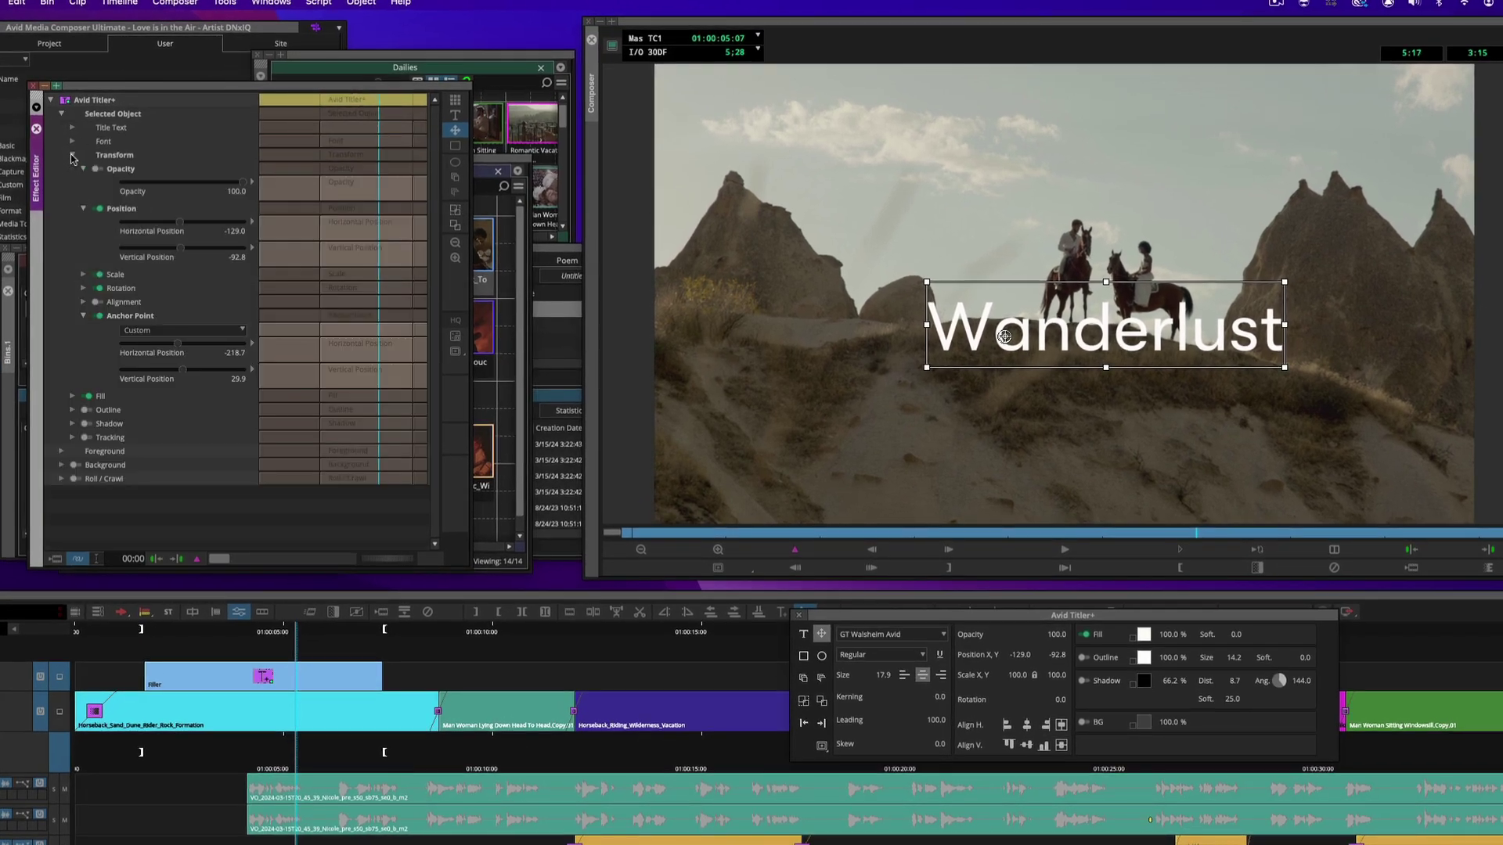
pyautogui.click(159, 329)
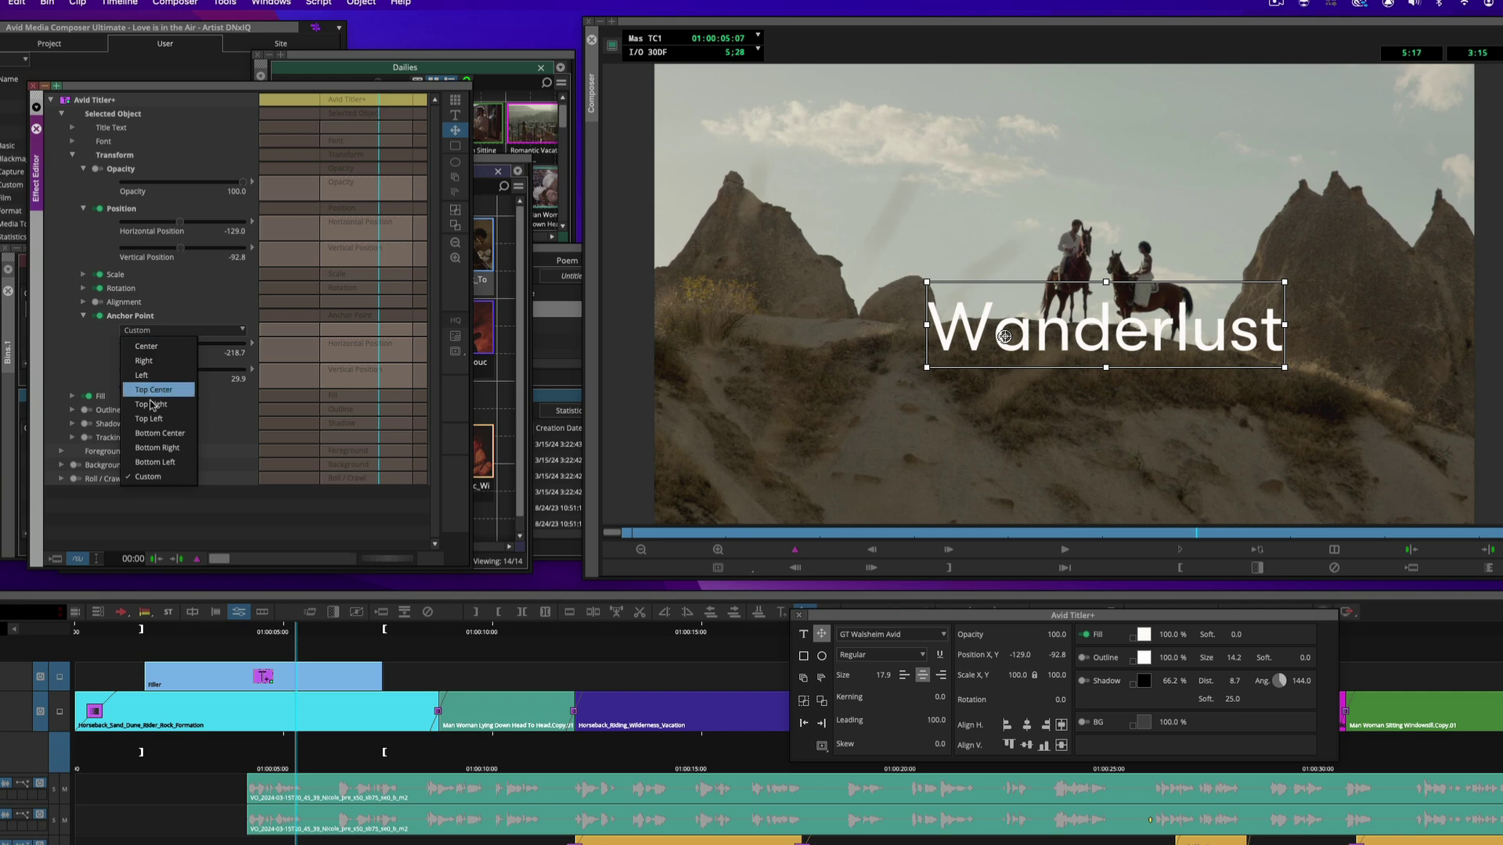
pyautogui.click(157, 348)
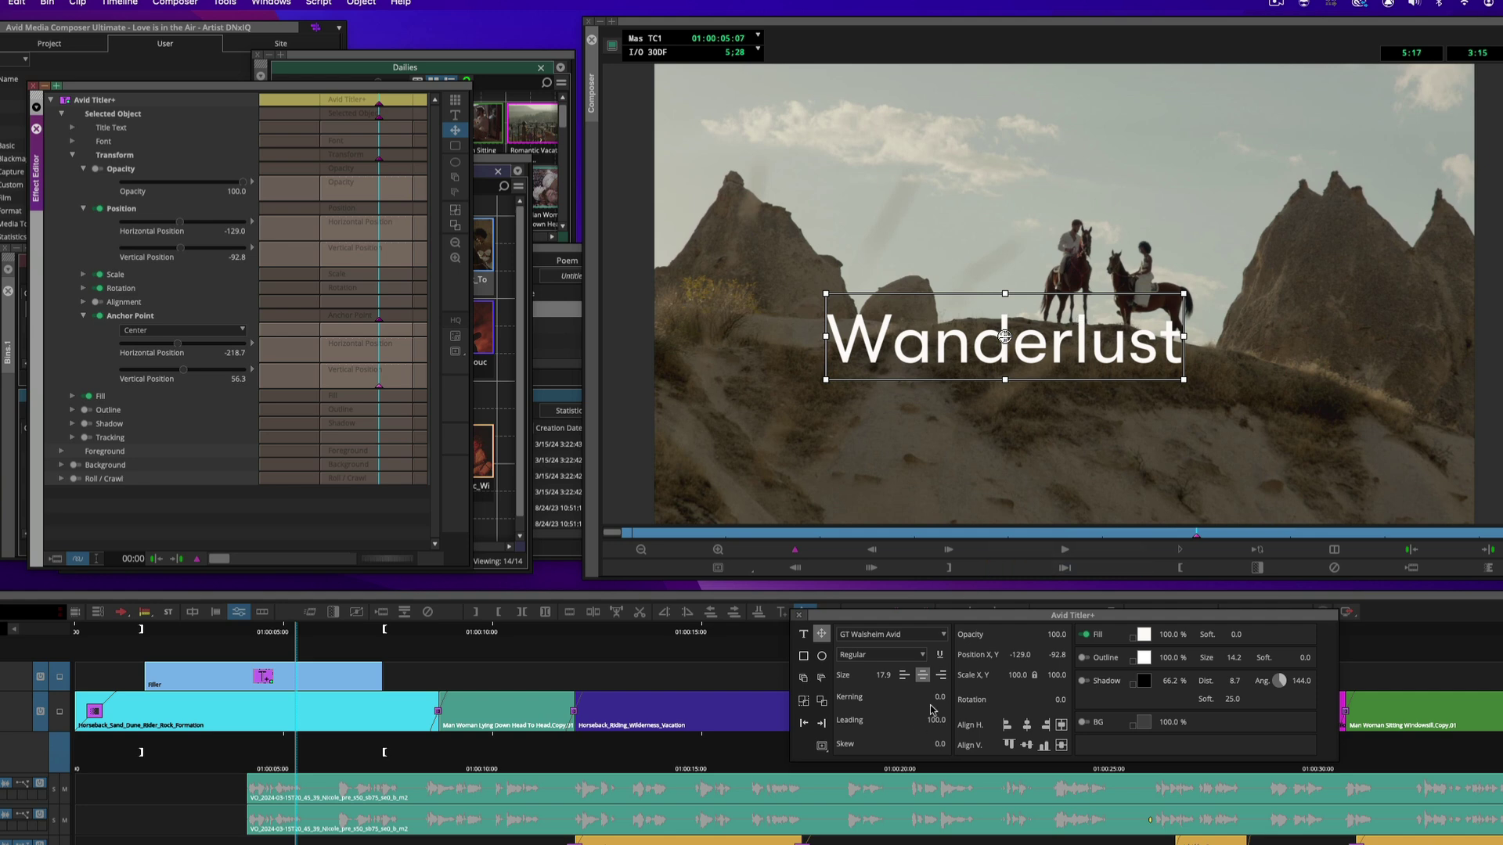
pyautogui.moveTo(937, 697)
pyautogui.mouseDown()
pyautogui.moveTo(869, 697)
pyautogui.moveTo(962, 696)
pyautogui.moveTo(877, 696)
pyautogui.moveTo(928, 696)
pyautogui.mouseUp()
pyautogui.hotkey('alt', 'Left')
pyautogui.hotkey('alt', 'Left')
pyautogui.hotkey('alt', 'Left')
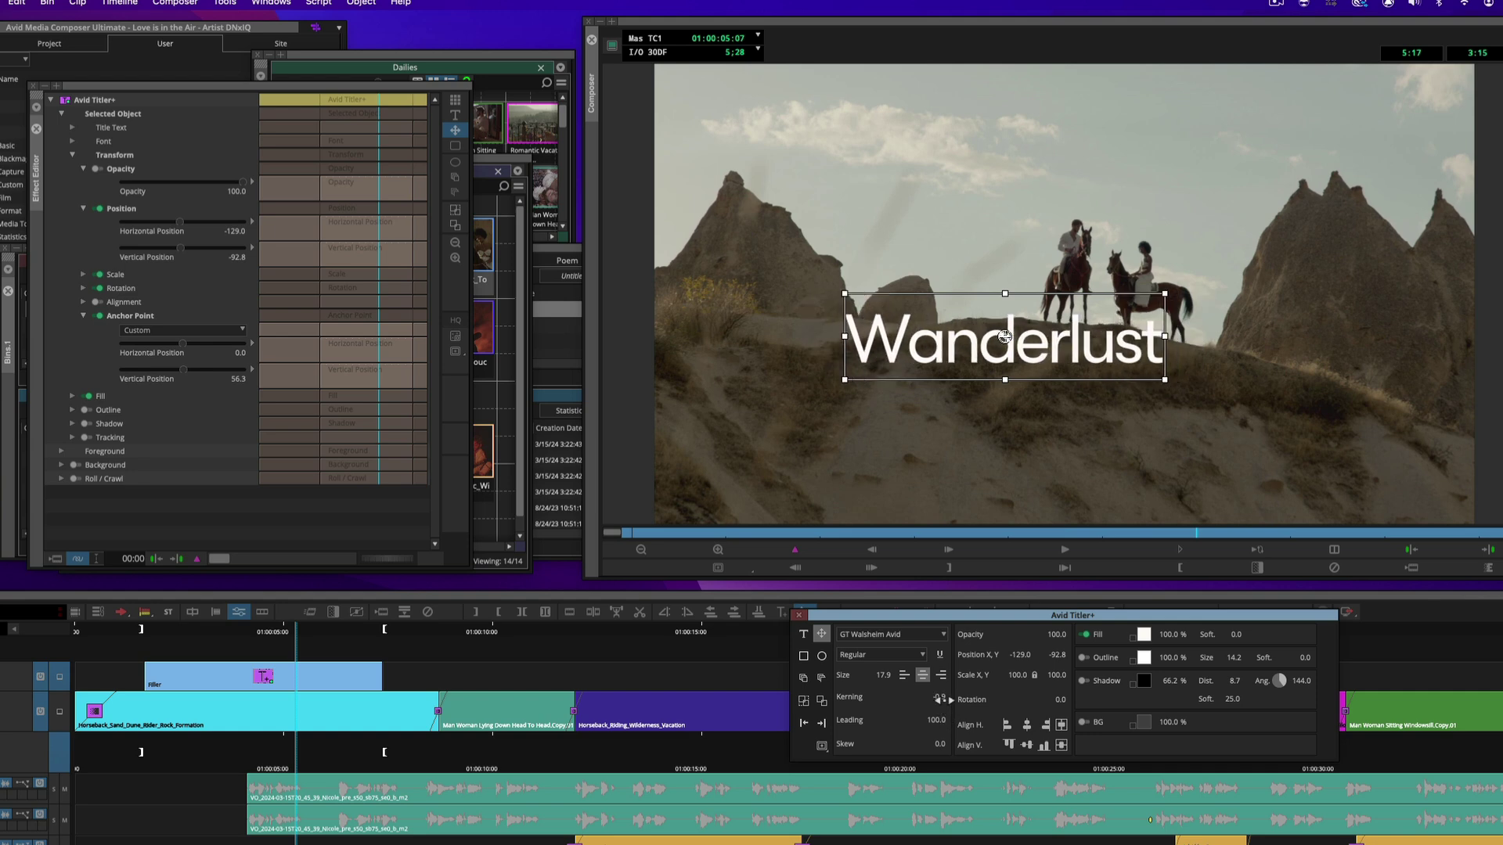
pyautogui.click(940, 696)
pyautogui.press('Return')
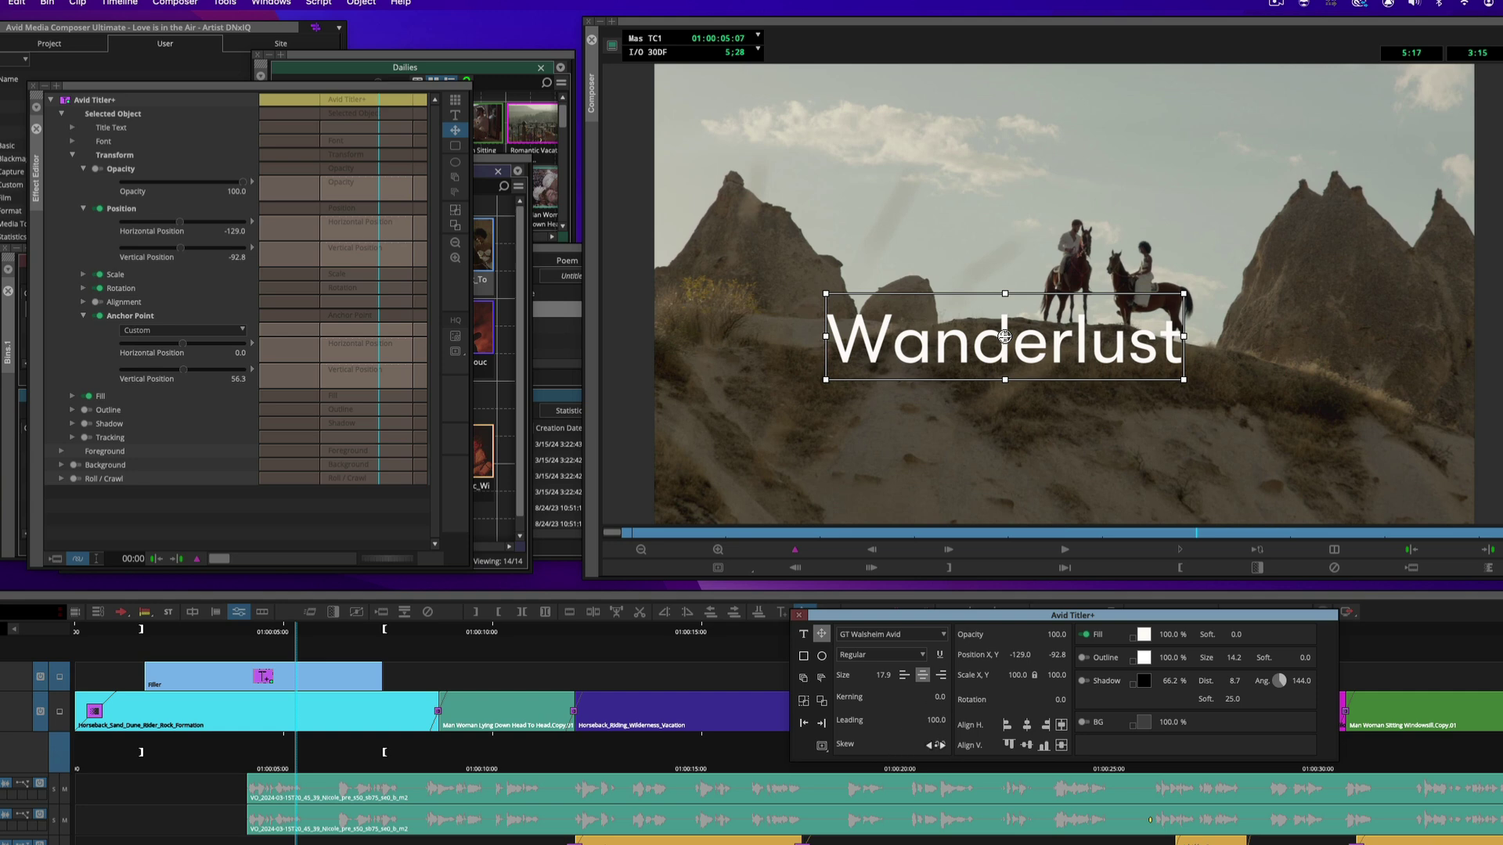
pyautogui.hotkey('ctrl', 'alt', 'Left')
pyautogui.hotkey('ctrl', 'alt', 'Left')
pyautogui.hotkey('ctrl', 'alt', 'Left')
pyautogui.hotkey('ctrl', 'alt', 'Left')
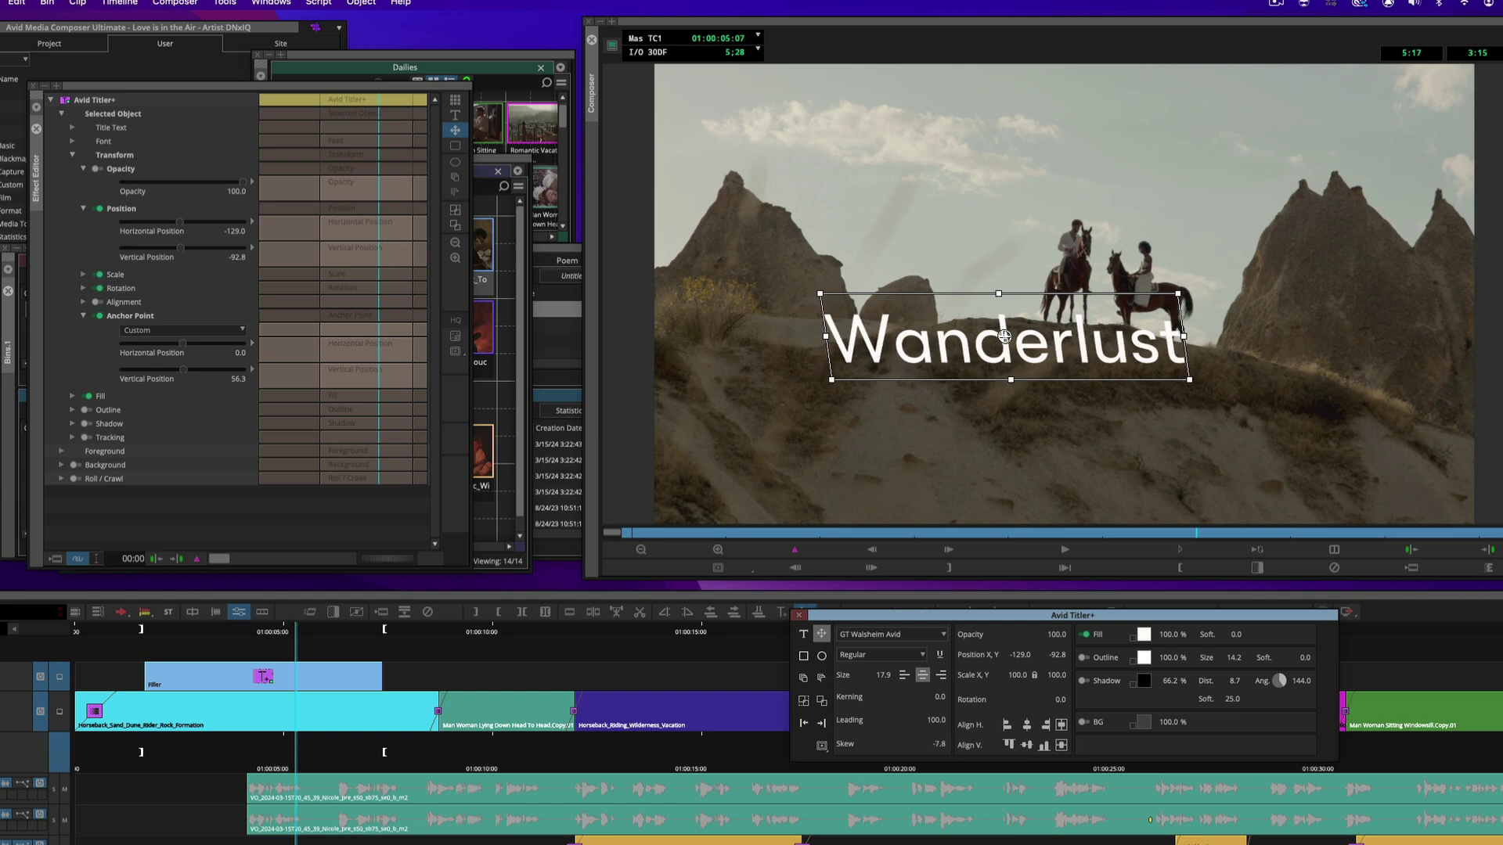
pyautogui.hotkey('ctrl', 'alt', 'Right')
pyautogui.hotkey('ctrl', 'alt', 'Right')
pyautogui.hotkey('ctrl', 'alt', 'Right')
pyautogui.hotkey('ctrl', 'alt', 'Right')
pyautogui.hotkey('ctrl', 'alt', 'Right')
pyautogui.hotkey('ctrl', 'alt', 'Right')
pyautogui.hotkey('ctrl', 'alt', 'Right')
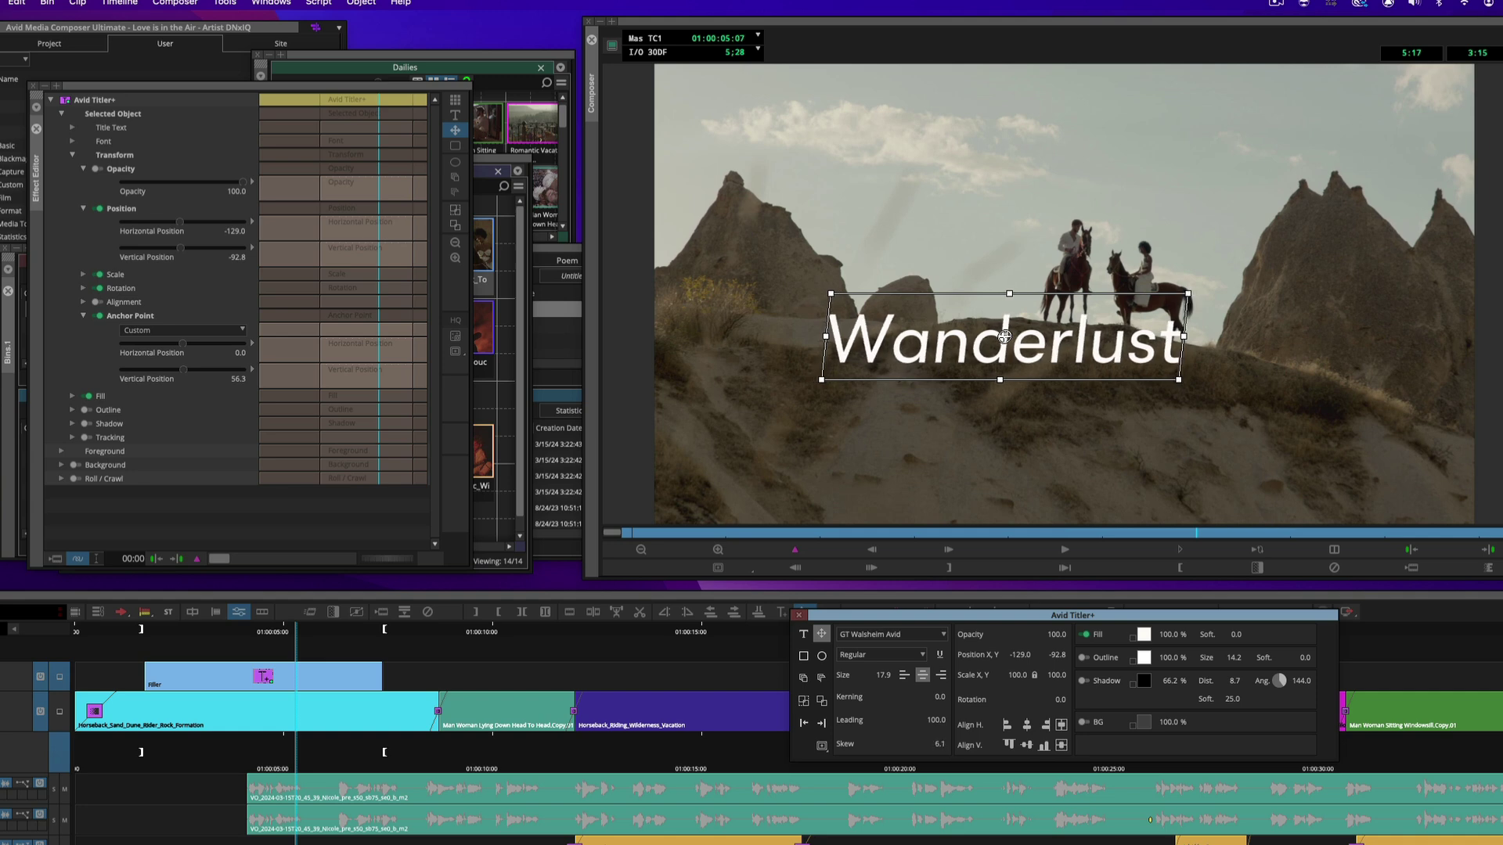
pyautogui.hotkey('ctrl', 'alt', 'Right')
pyautogui.hotkey('ctrl', 'alt', 'Right')
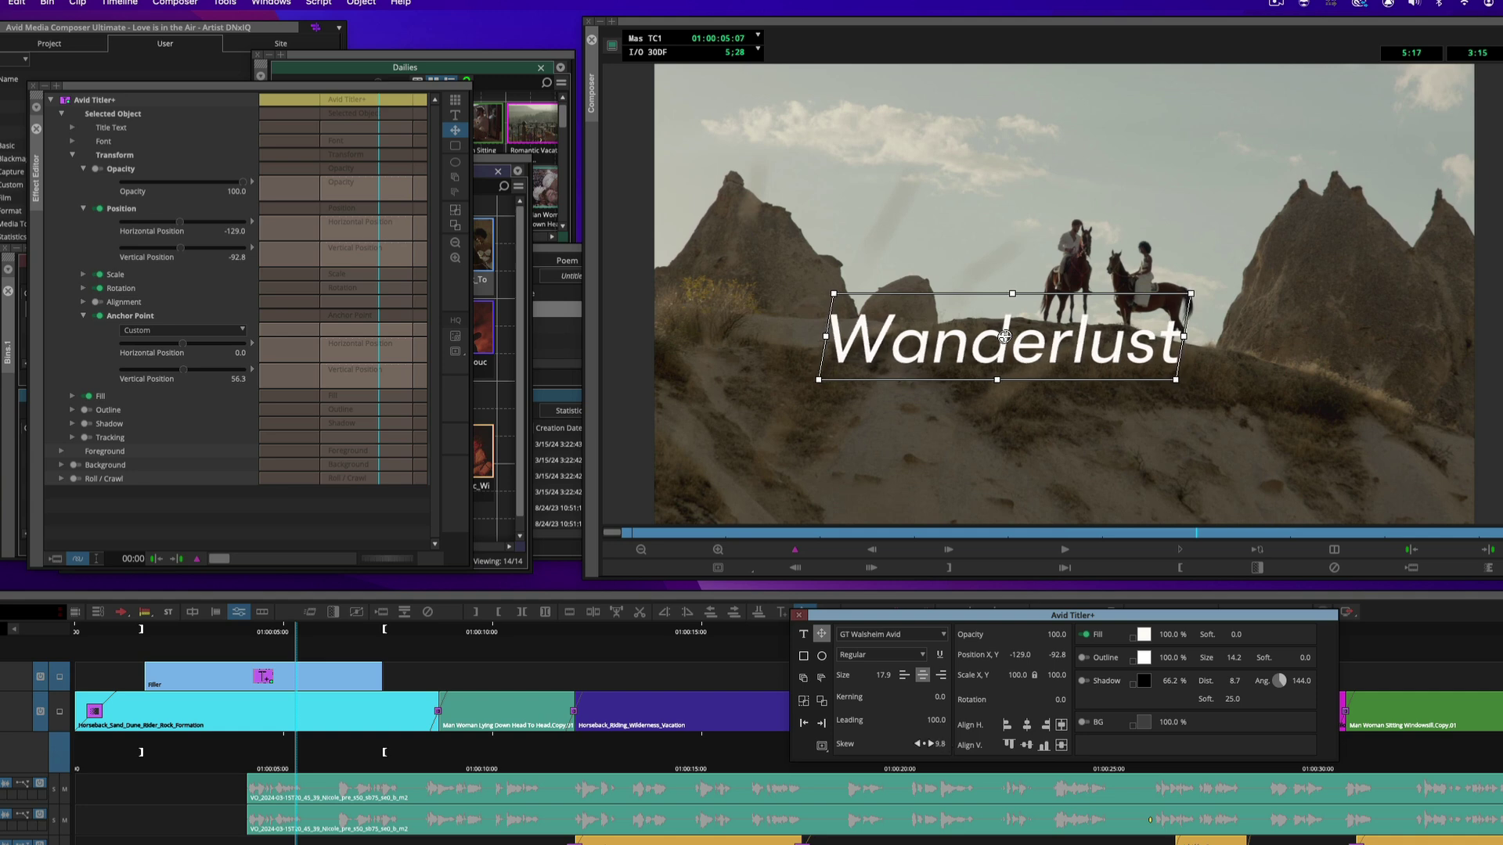
pyautogui.moveTo(935, 744); pyautogui.dragTo(960, 750)
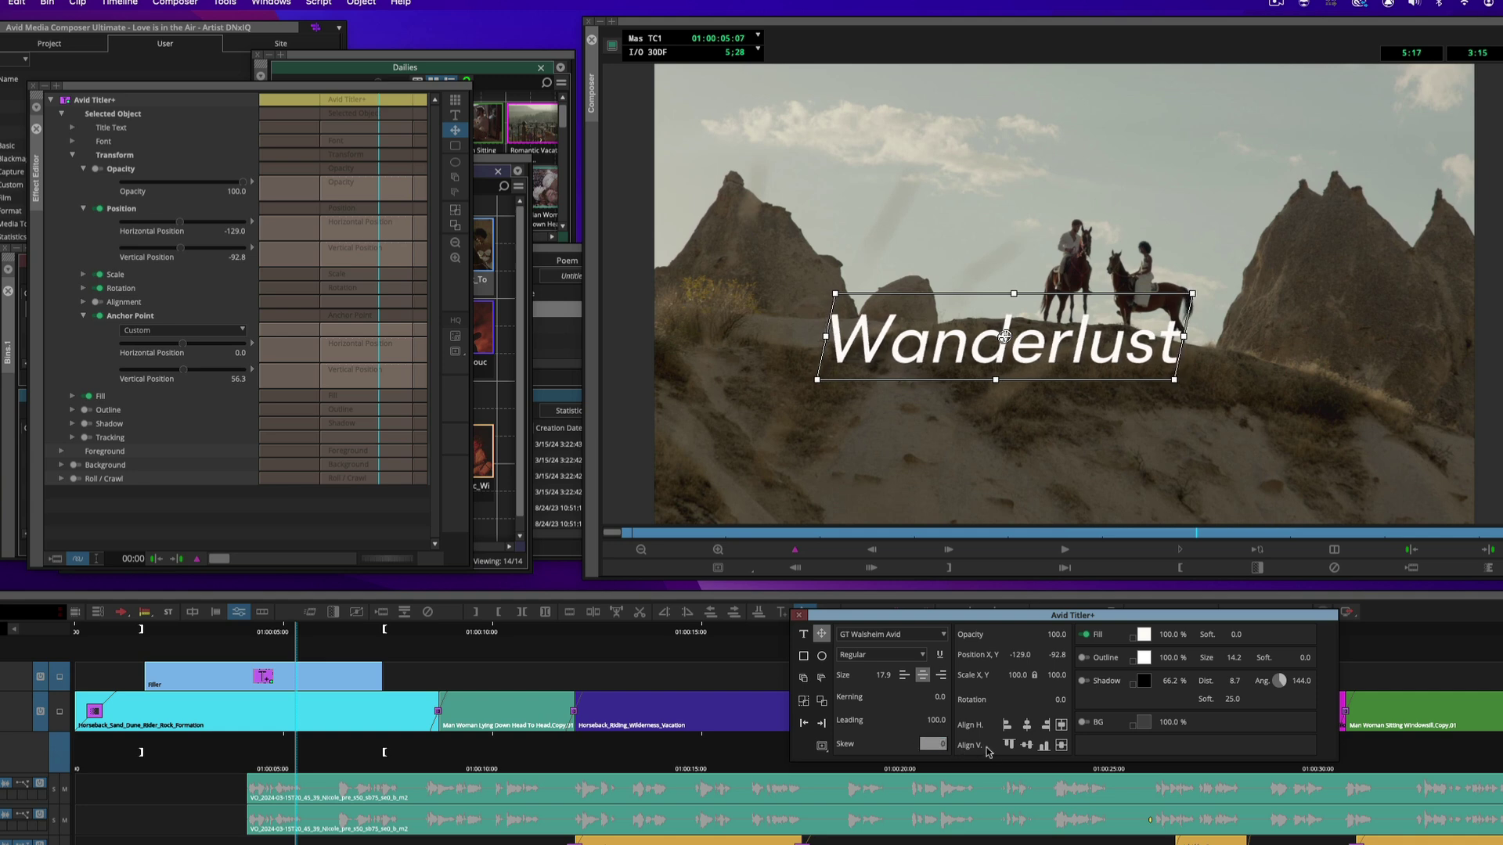
pyautogui.write('0')
pyautogui.press('Return')
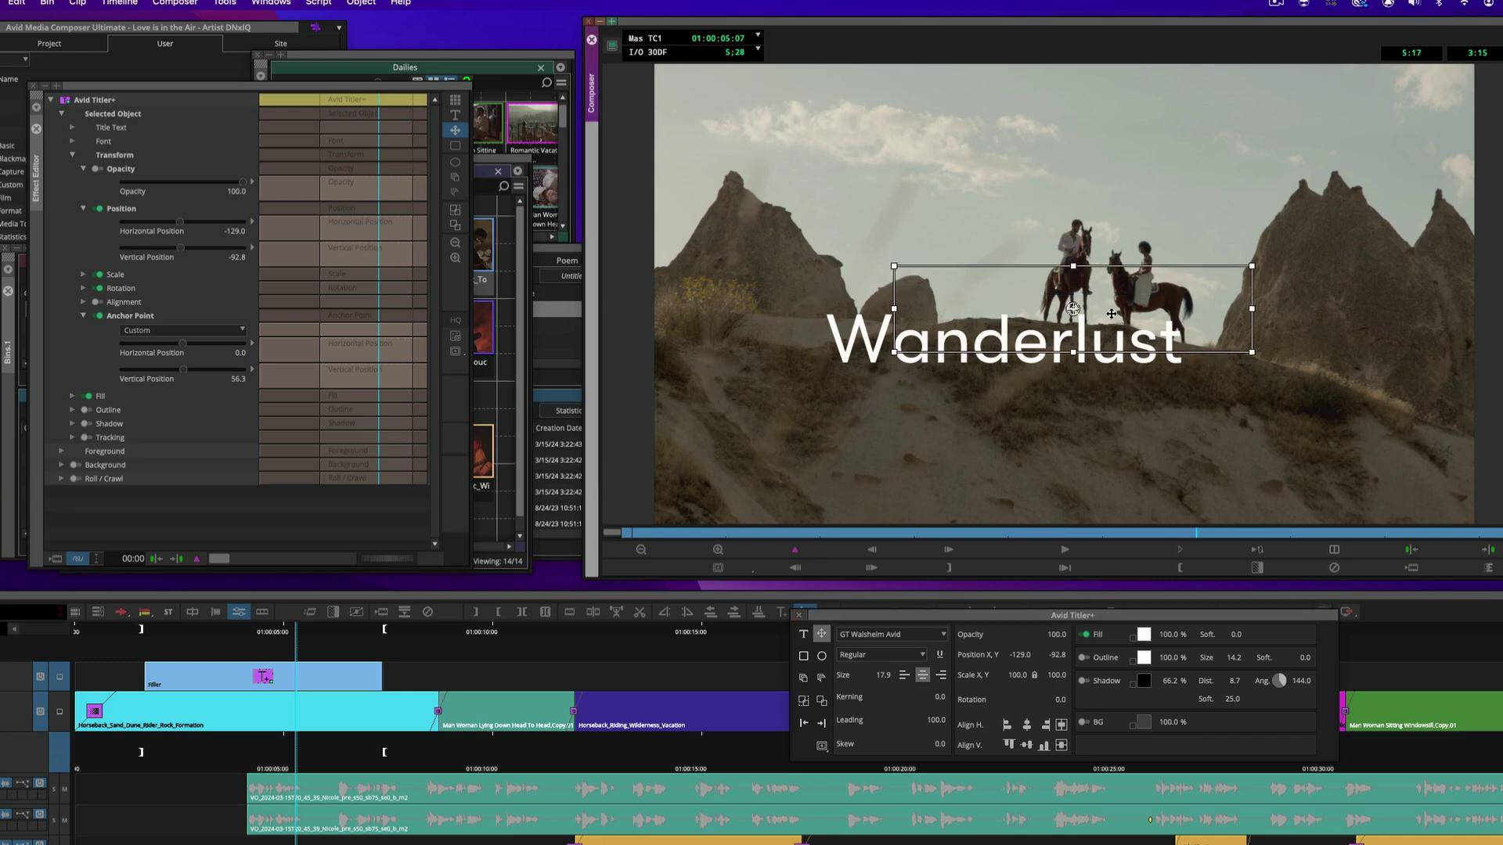
# Move the Wanderlust title up and left, keeping its opacity at 100
pyautogui.moveTo(1045, 348); pyautogui.dragTo(1112, 320)
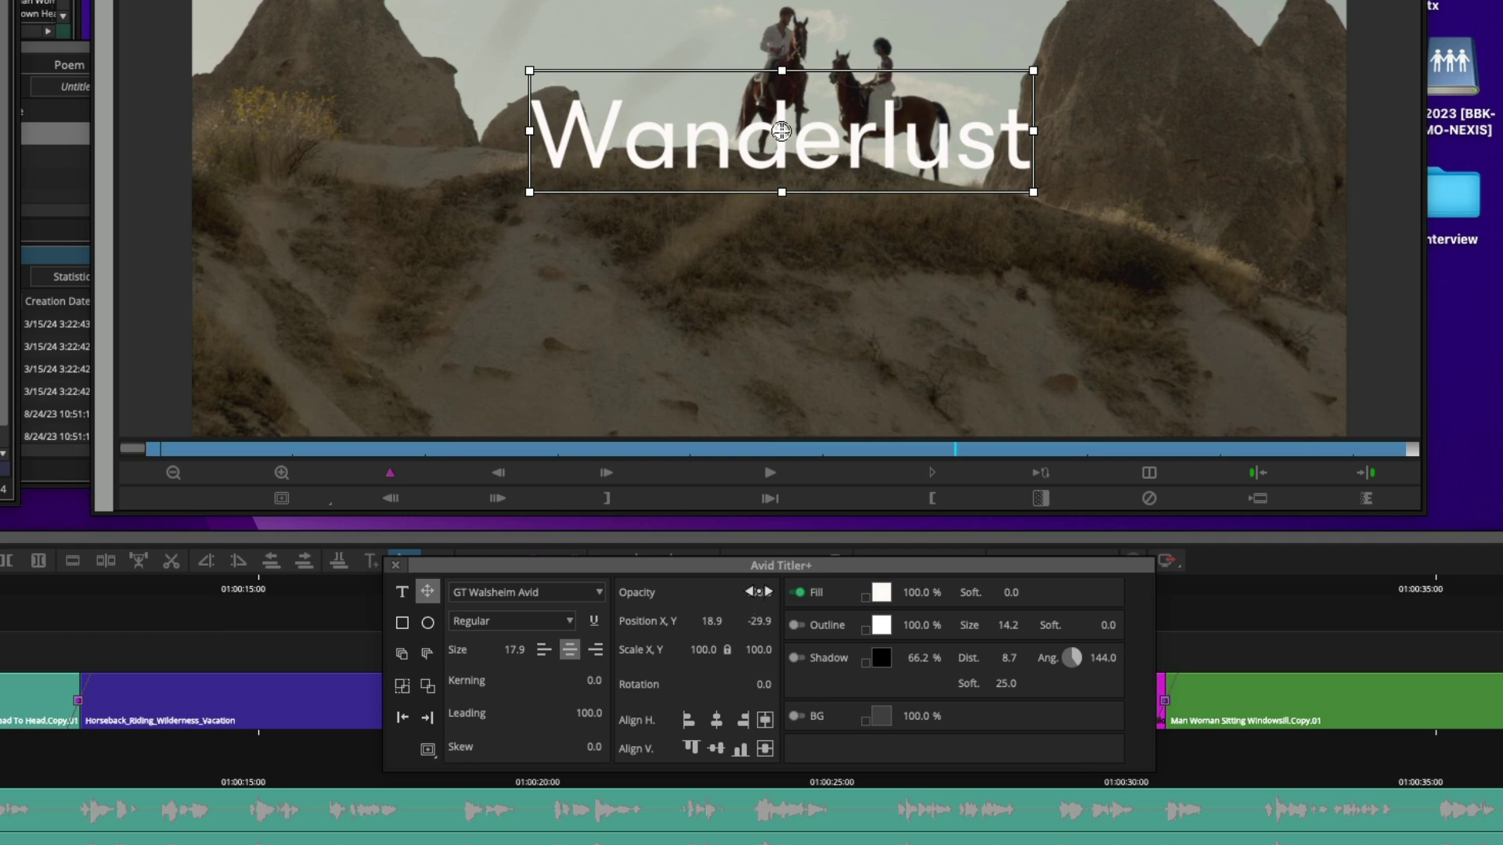
pyautogui.moveTo(758, 592); pyautogui.dragTo(720, 593)
pyautogui.hotkey('ctrl', 'z')
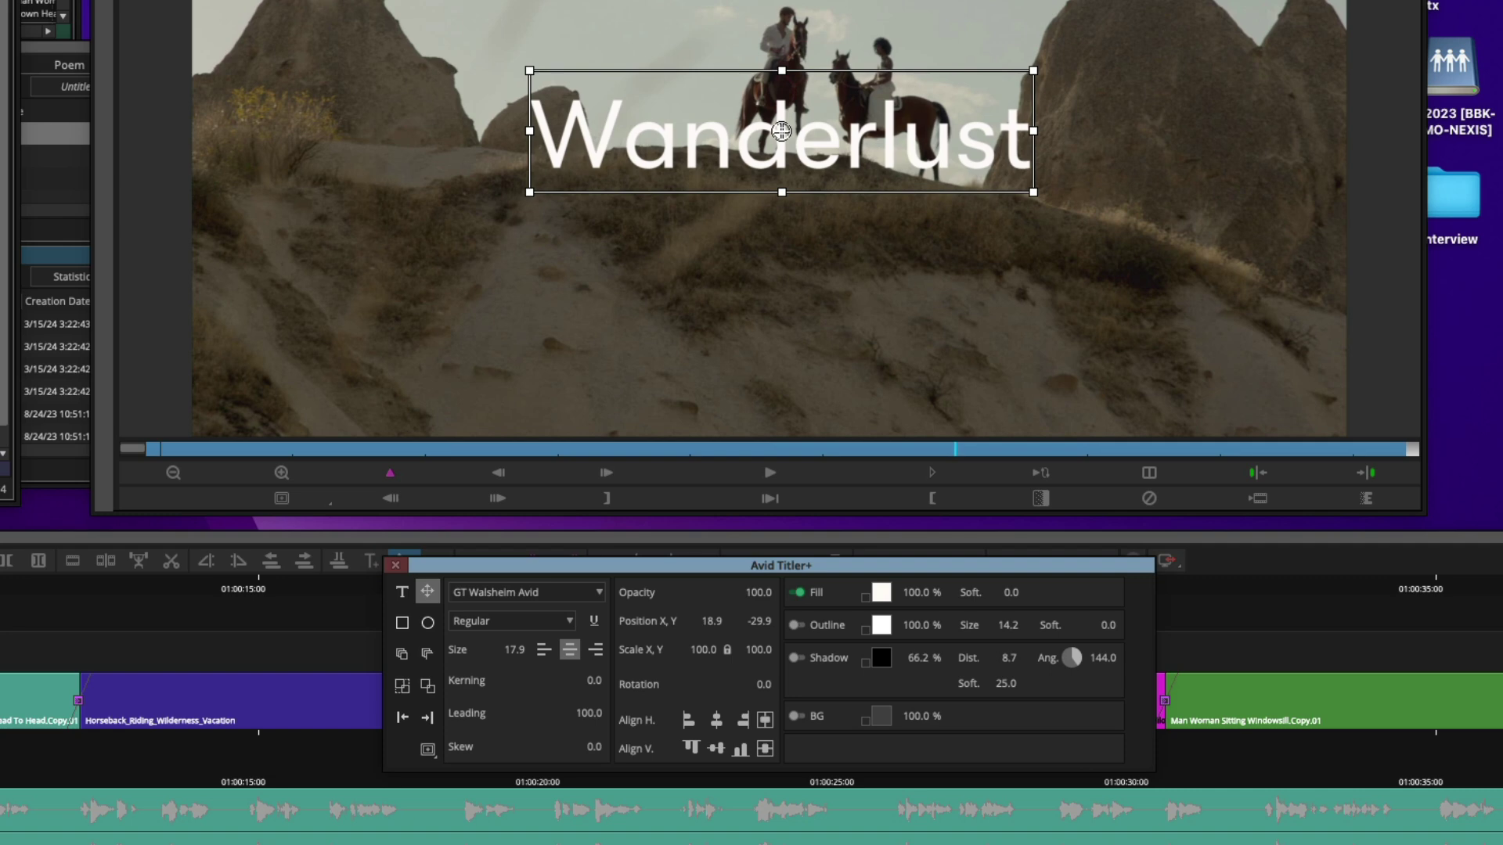
pyautogui.moveTo(781, 131); pyautogui.dragTo(672, 130)
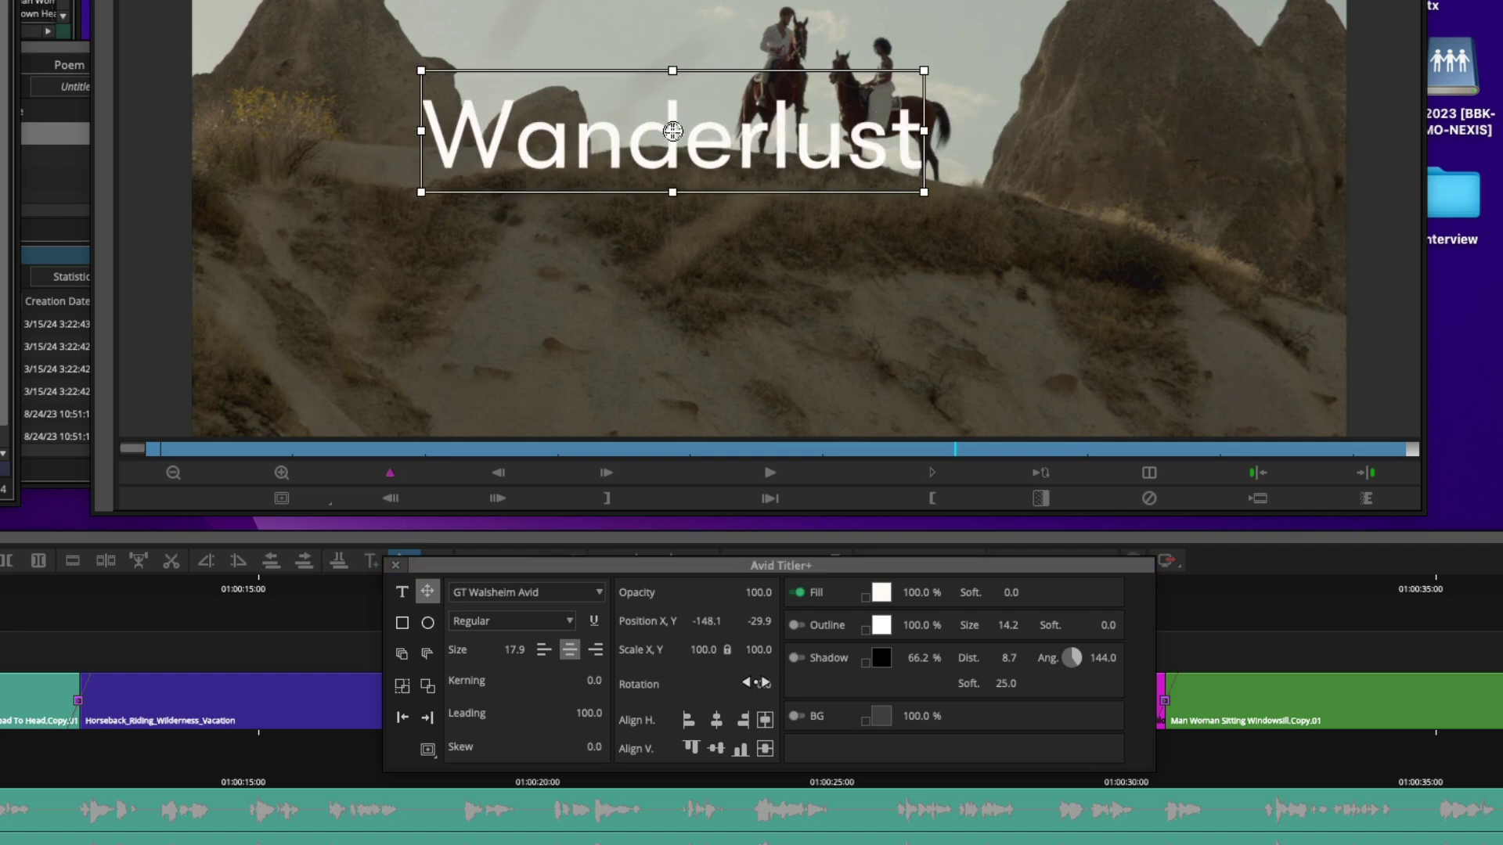
# Return the title's brief -5.3 tilt to a Rotation of 0.0
pyautogui.moveTo(923, 70)
pyautogui.mouseDown()
pyautogui.moveTo(906, 19)
pyautogui.moveTo(929, 94)
pyautogui.mouseUp()
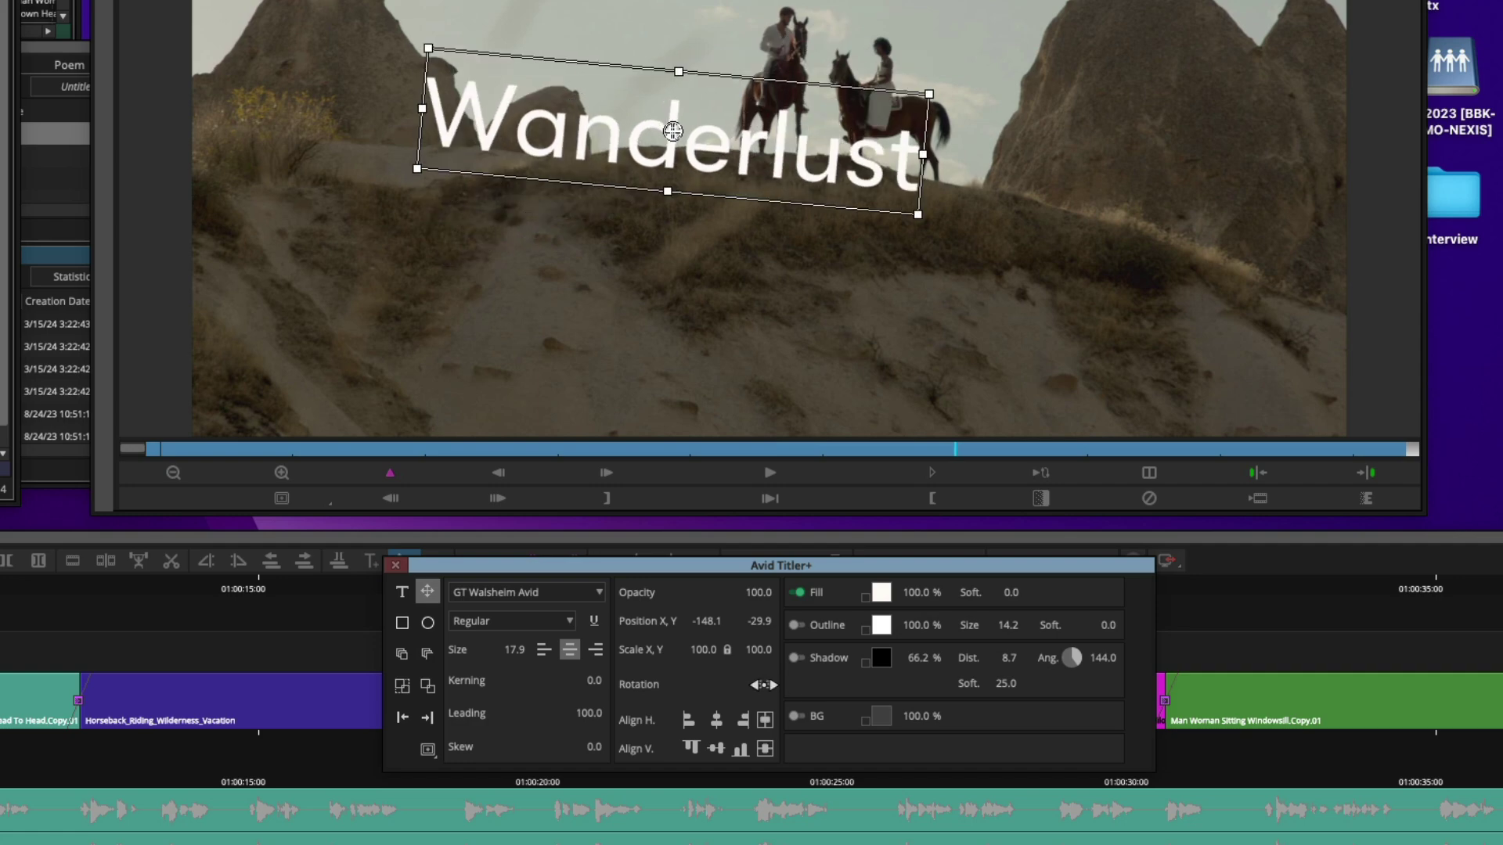
pyautogui.click(763, 685)
pyautogui.write('0')
pyautogui.press('Return')
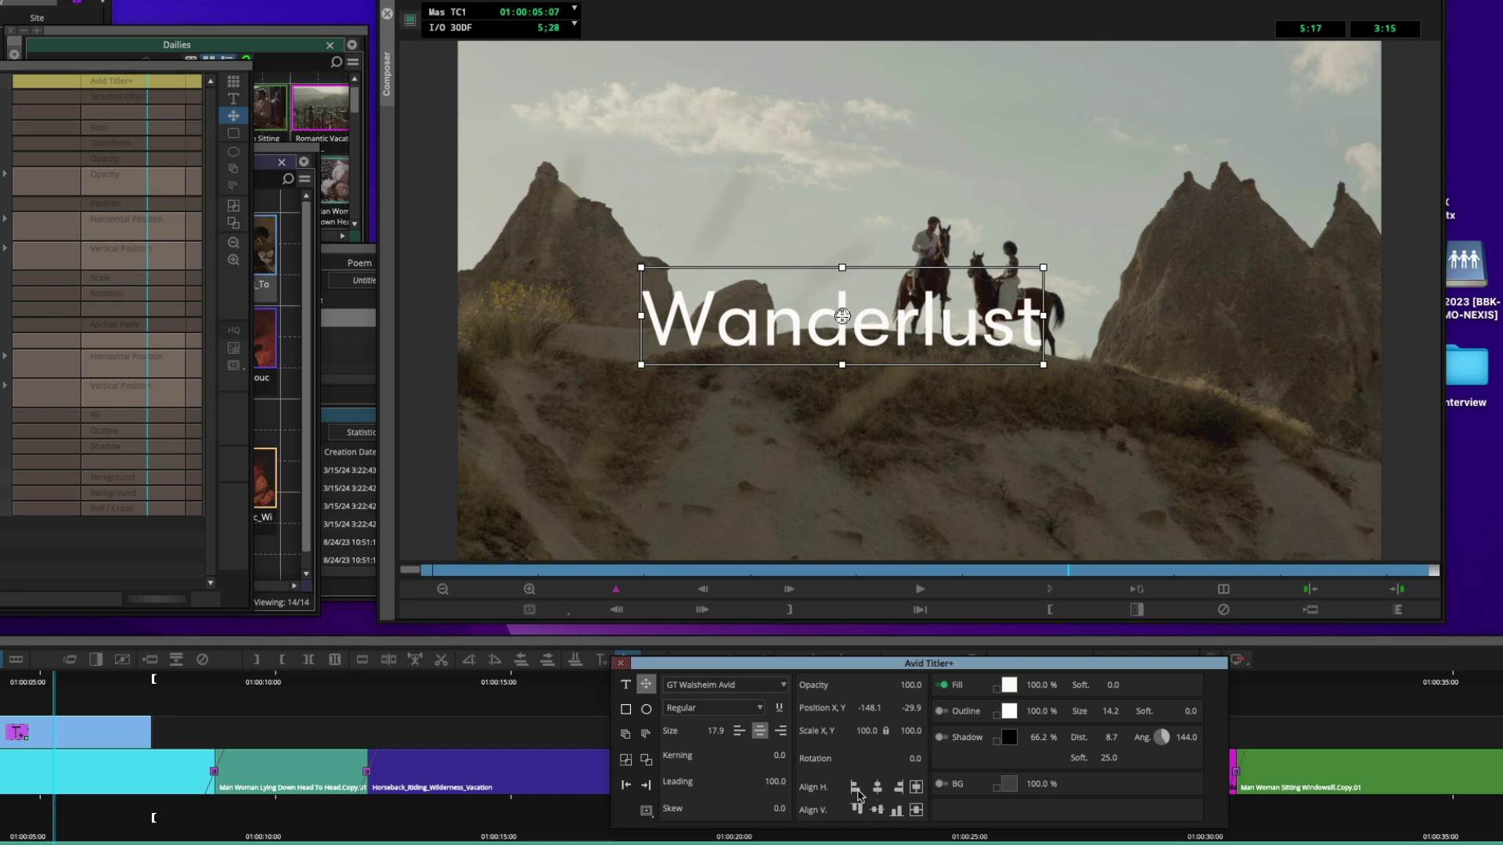
# Use the Titler+ align buttons to centre the Wanderlust box at X 0.0, Y 0.0
pyautogui.click(856, 790)
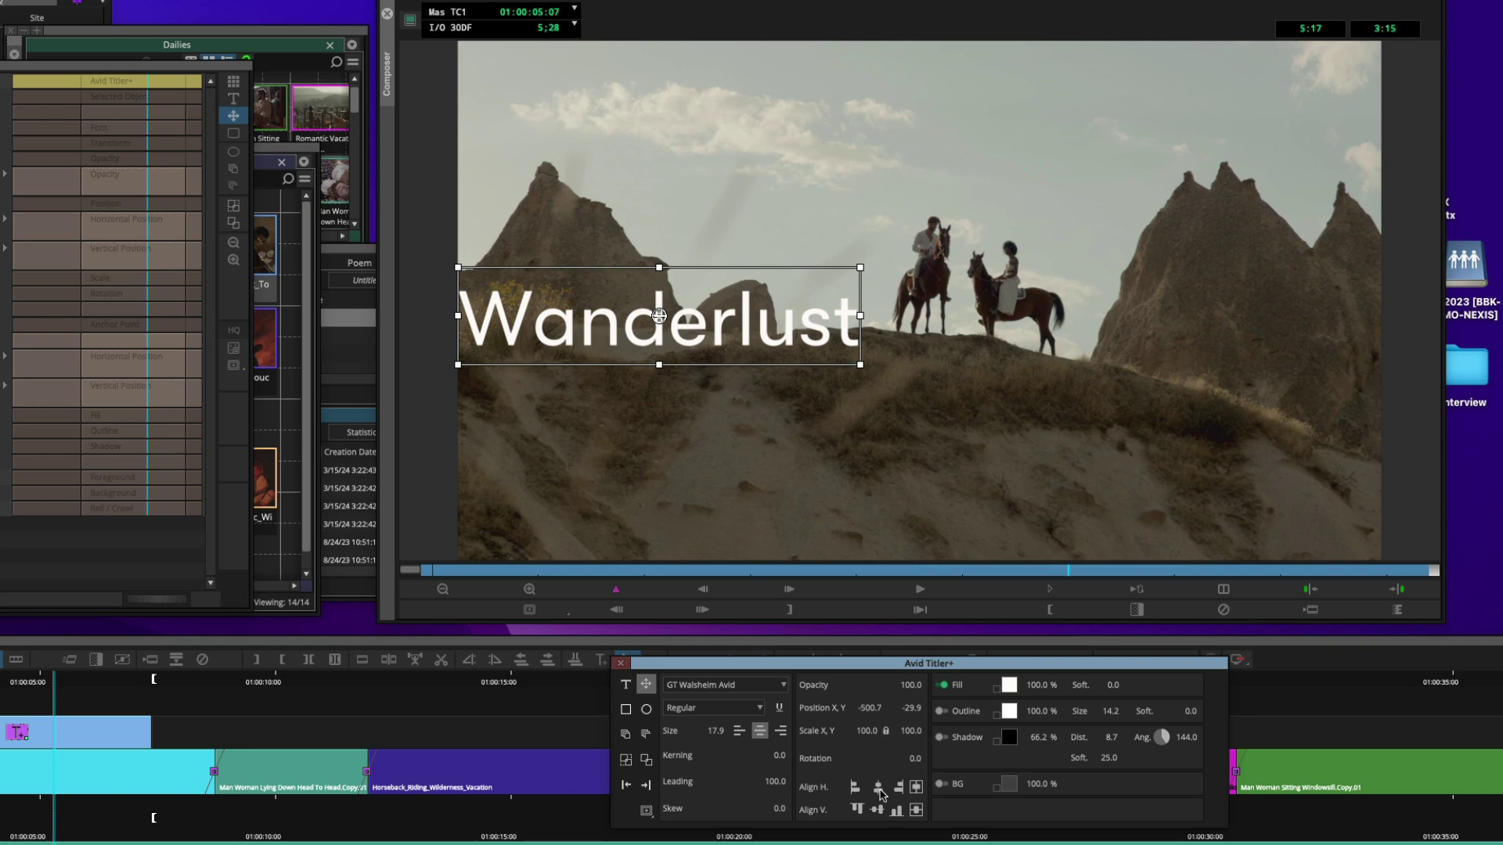
pyautogui.click(878, 787)
pyautogui.click(898, 788)
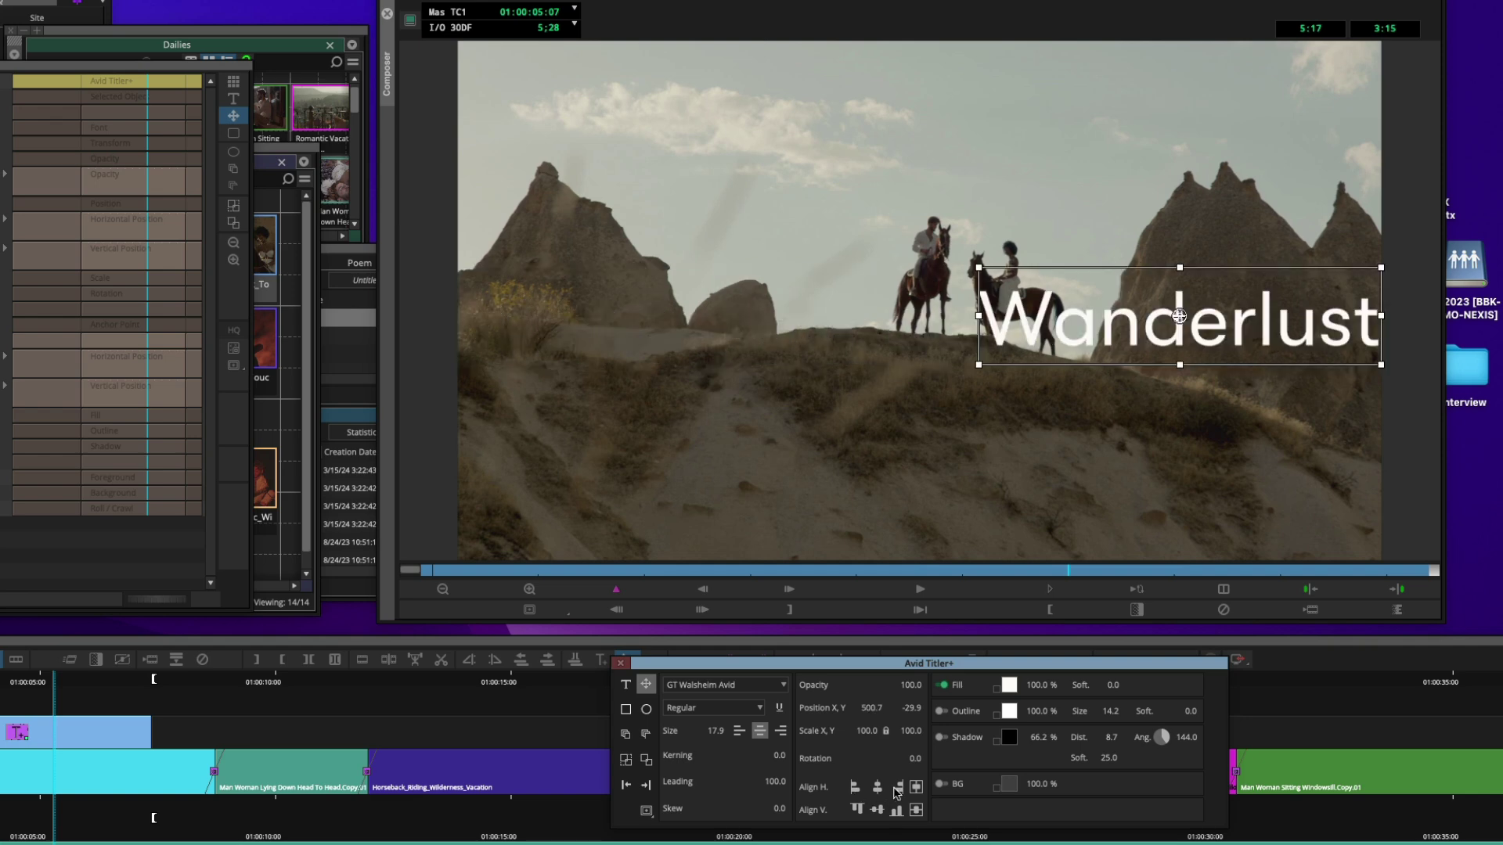
pyautogui.click(857, 811)
pyautogui.click(877, 810)
pyautogui.click(897, 810)
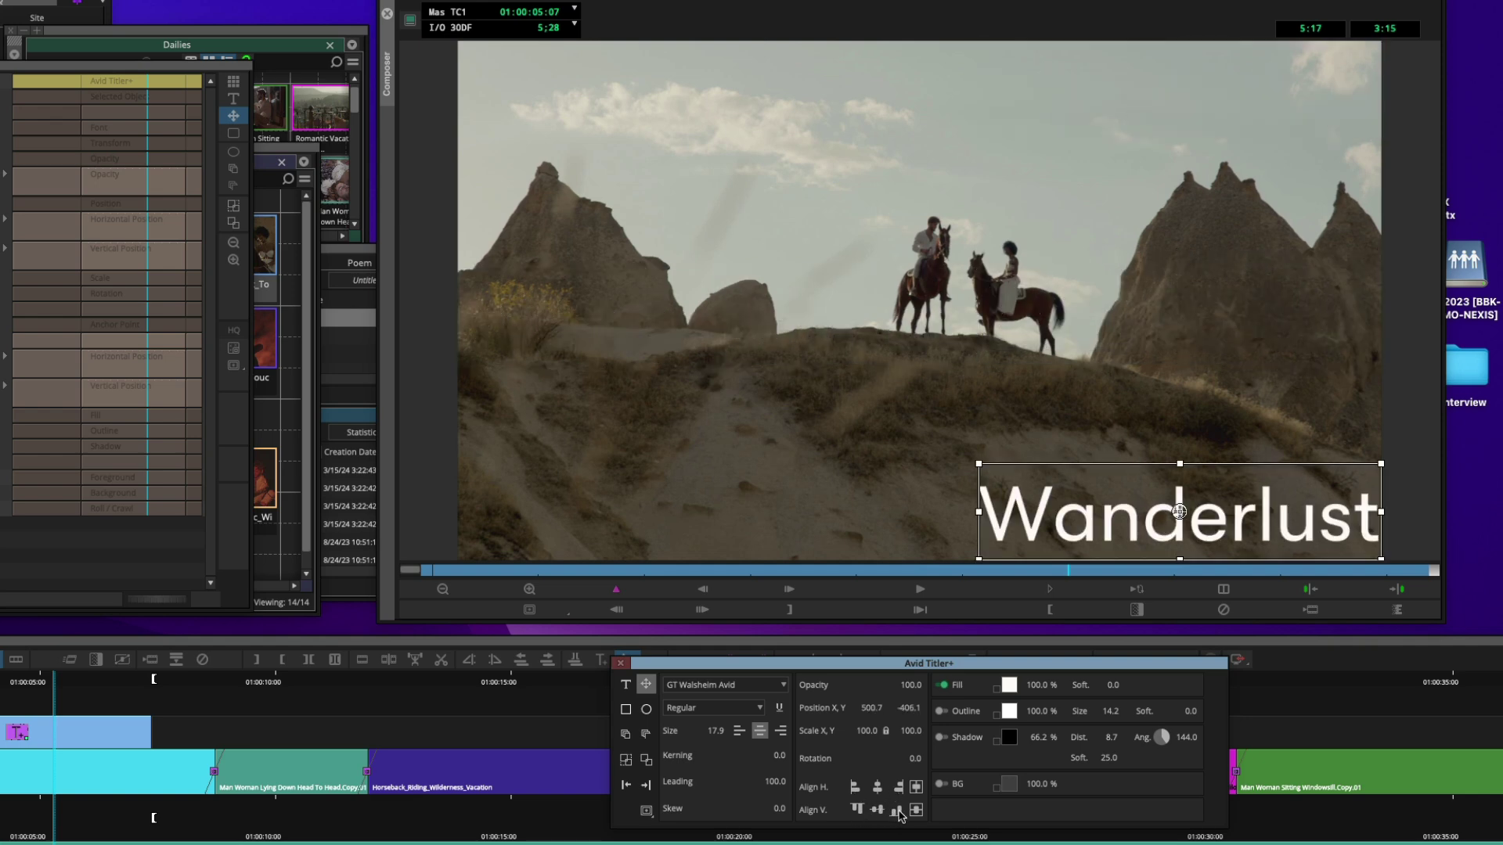
pyautogui.click(878, 810)
pyautogui.click(877, 788)
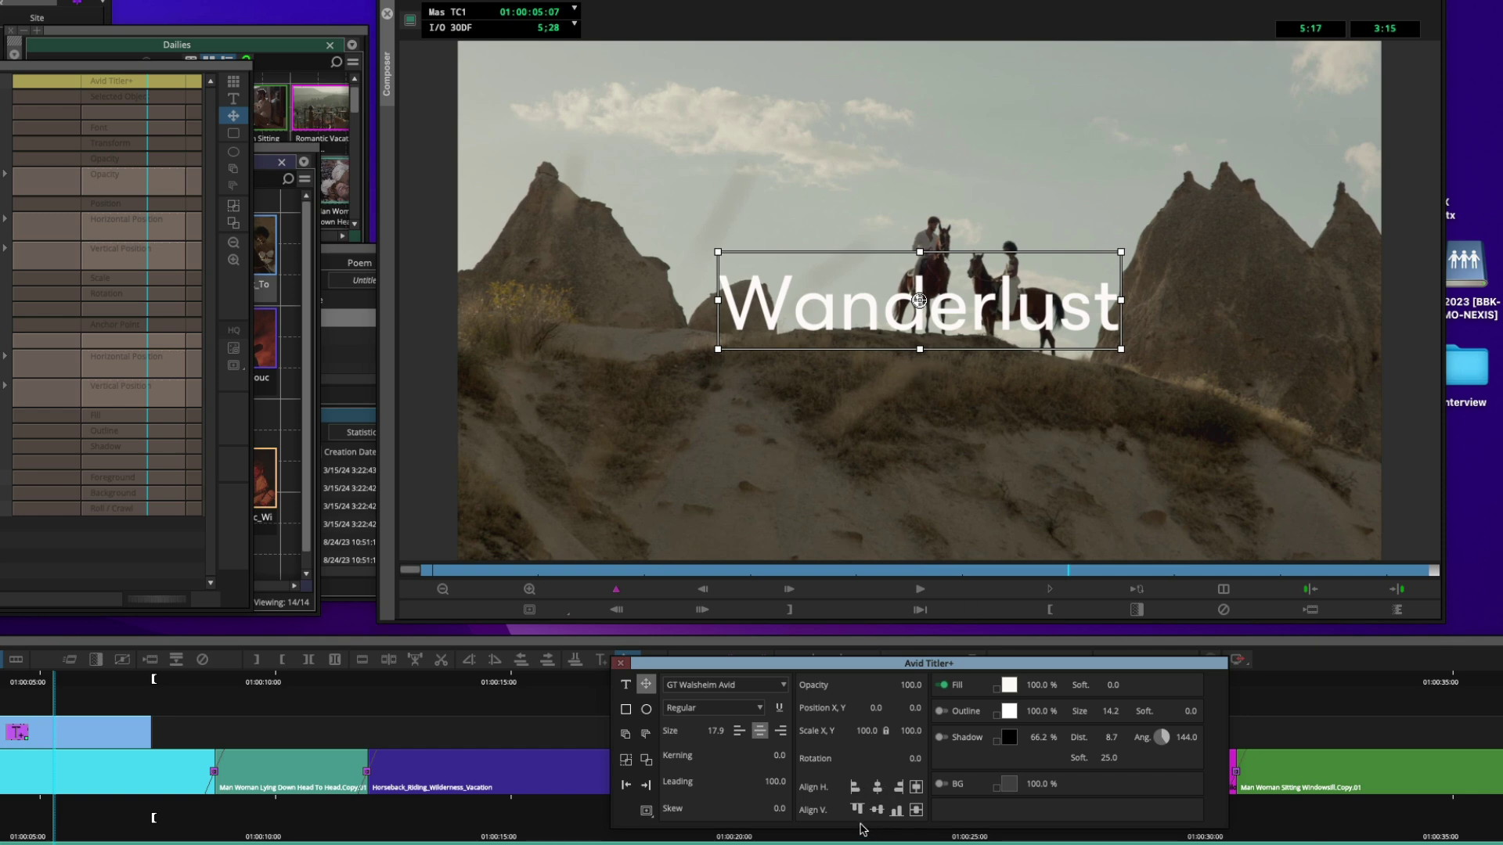
pyautogui.click(645, 812)
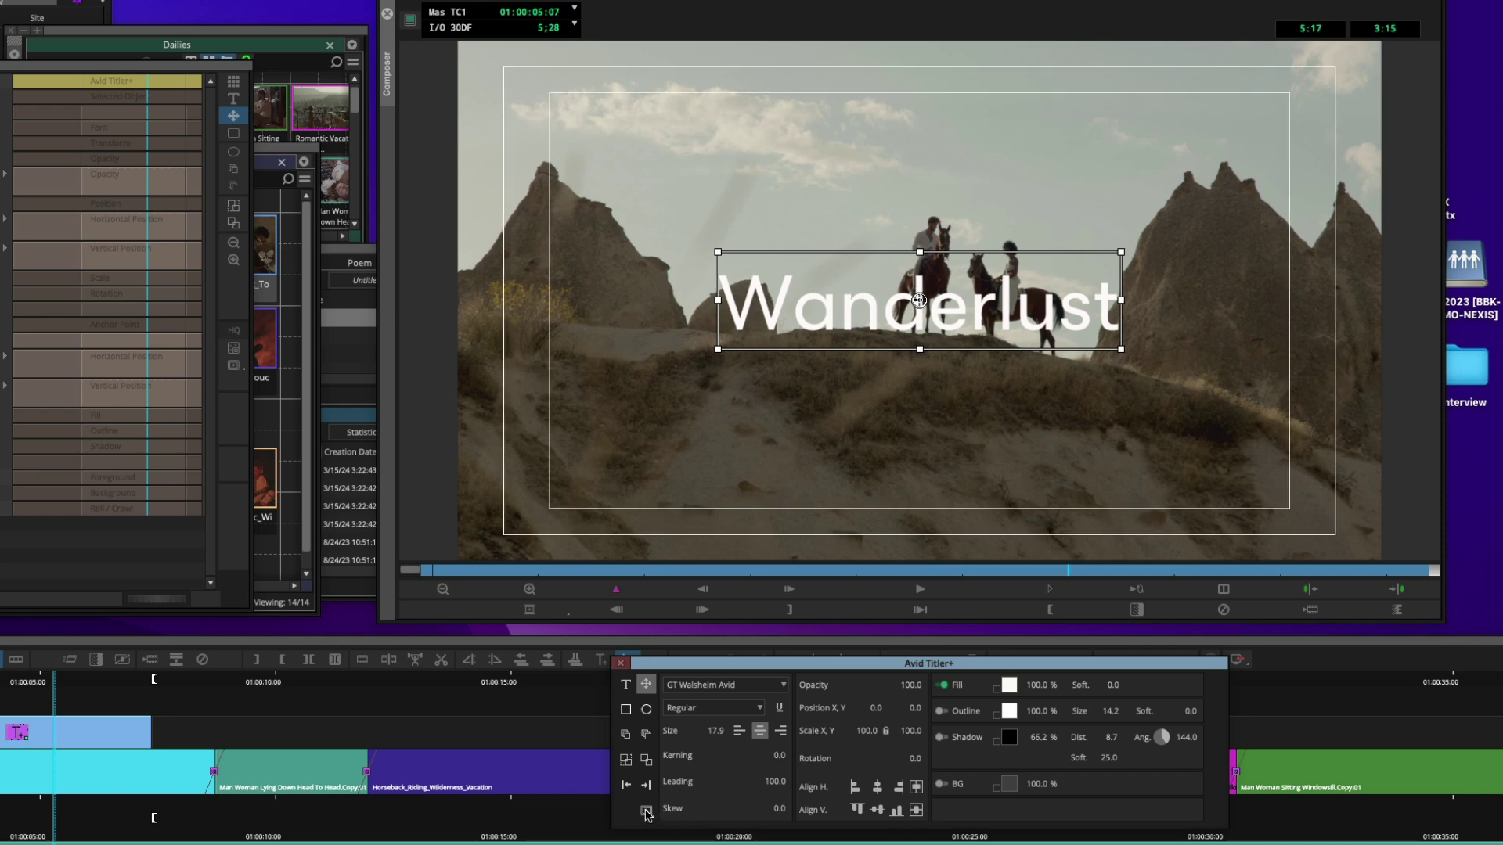
pyautogui.click(855, 787)
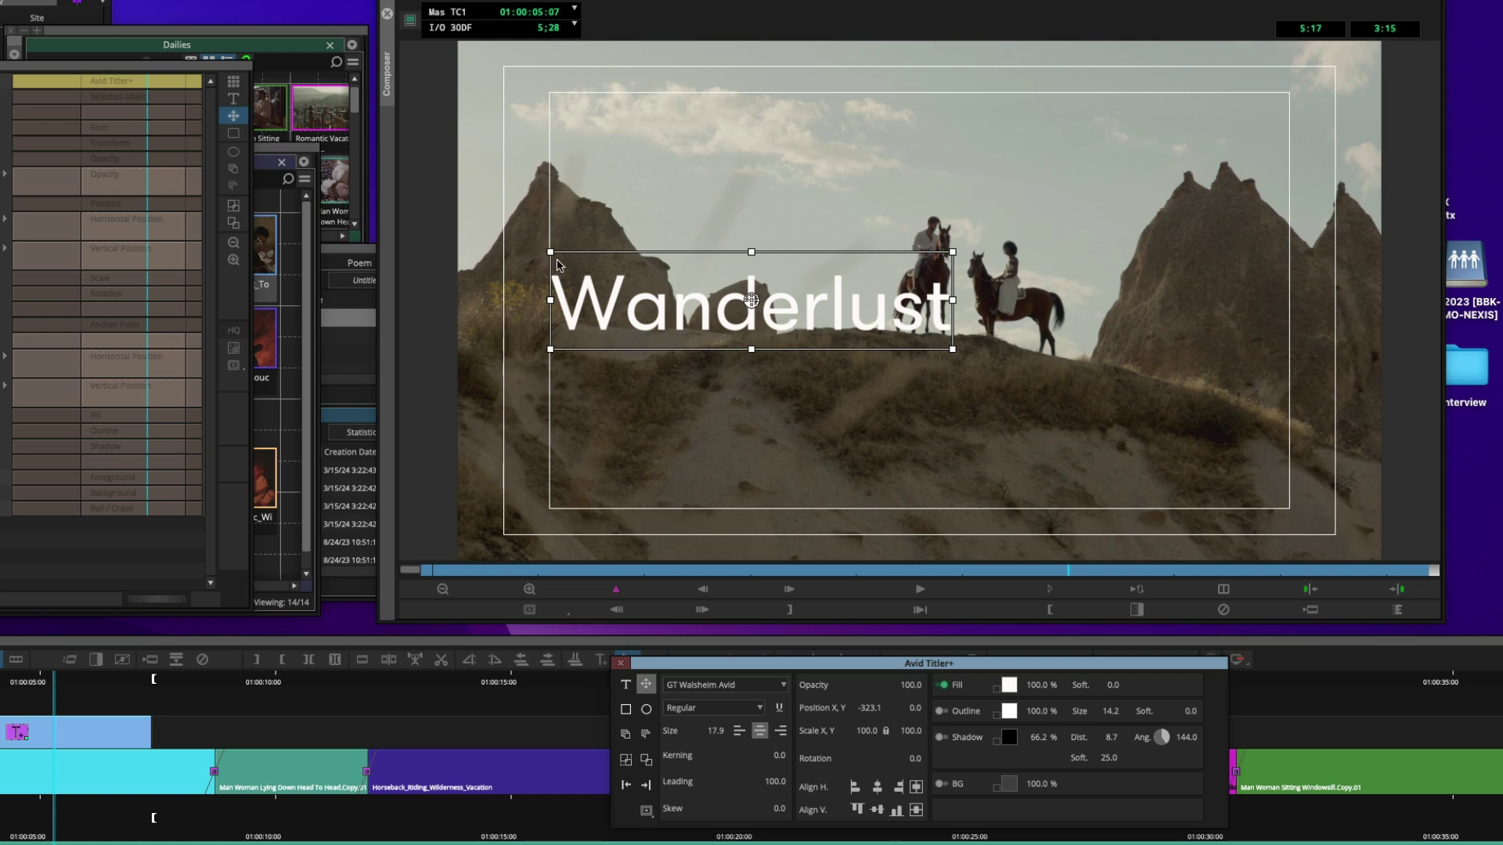
pyautogui.click(855, 789)
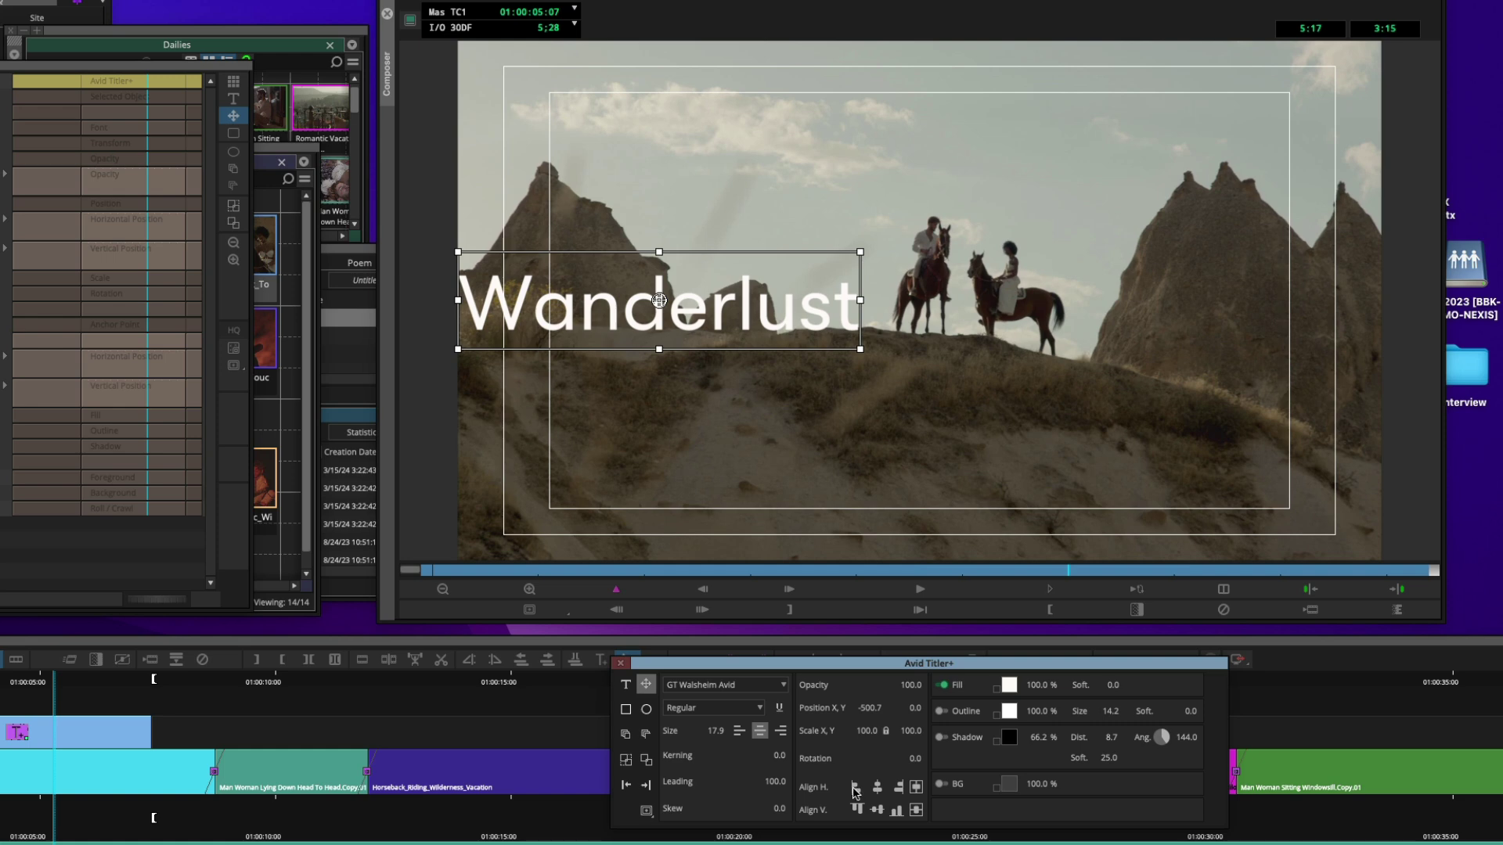
pyautogui.click(854, 787)
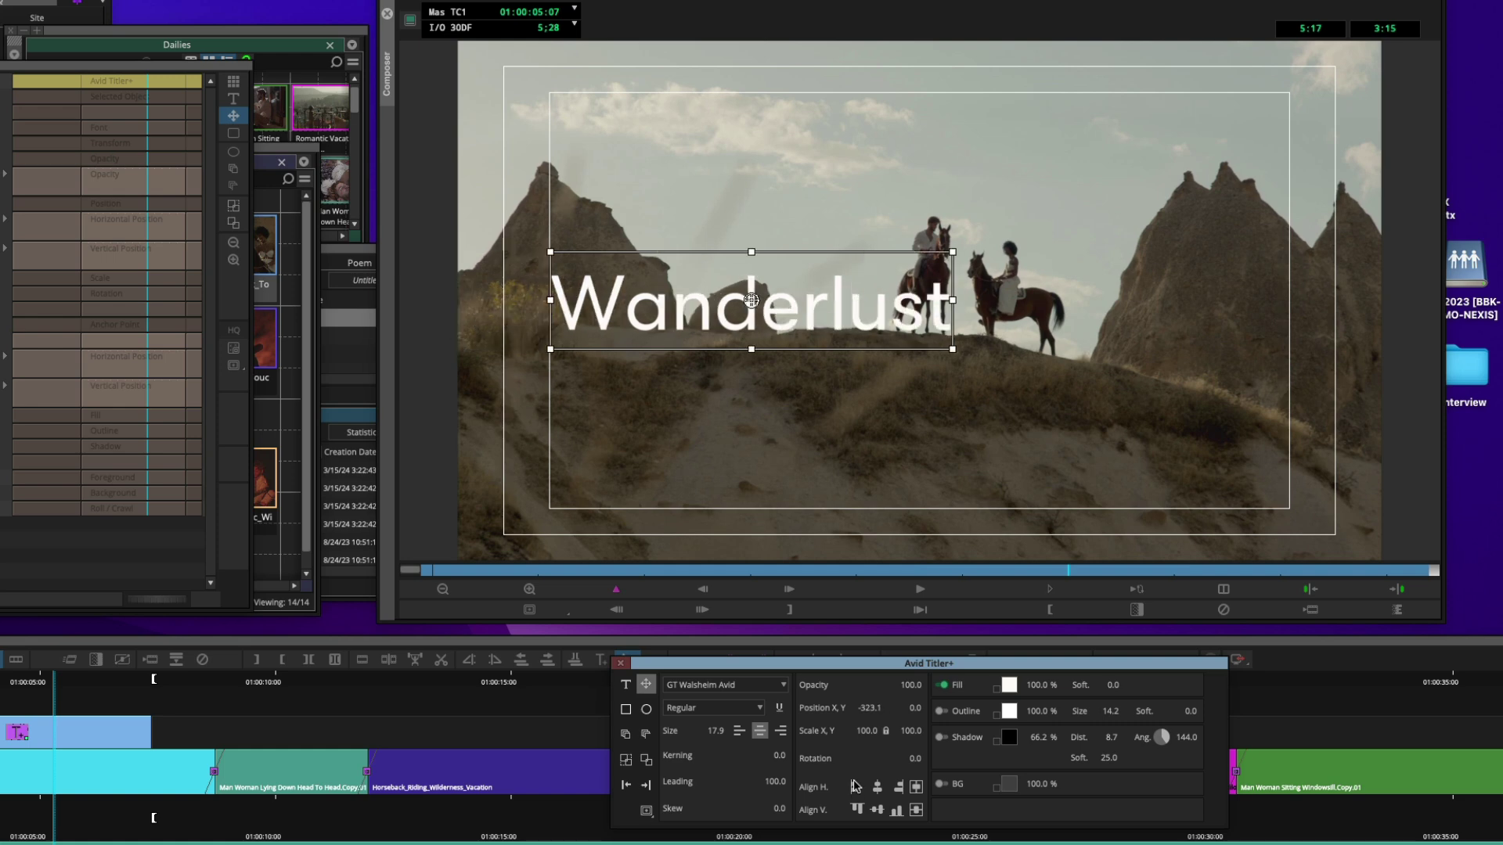
pyautogui.click(877, 789)
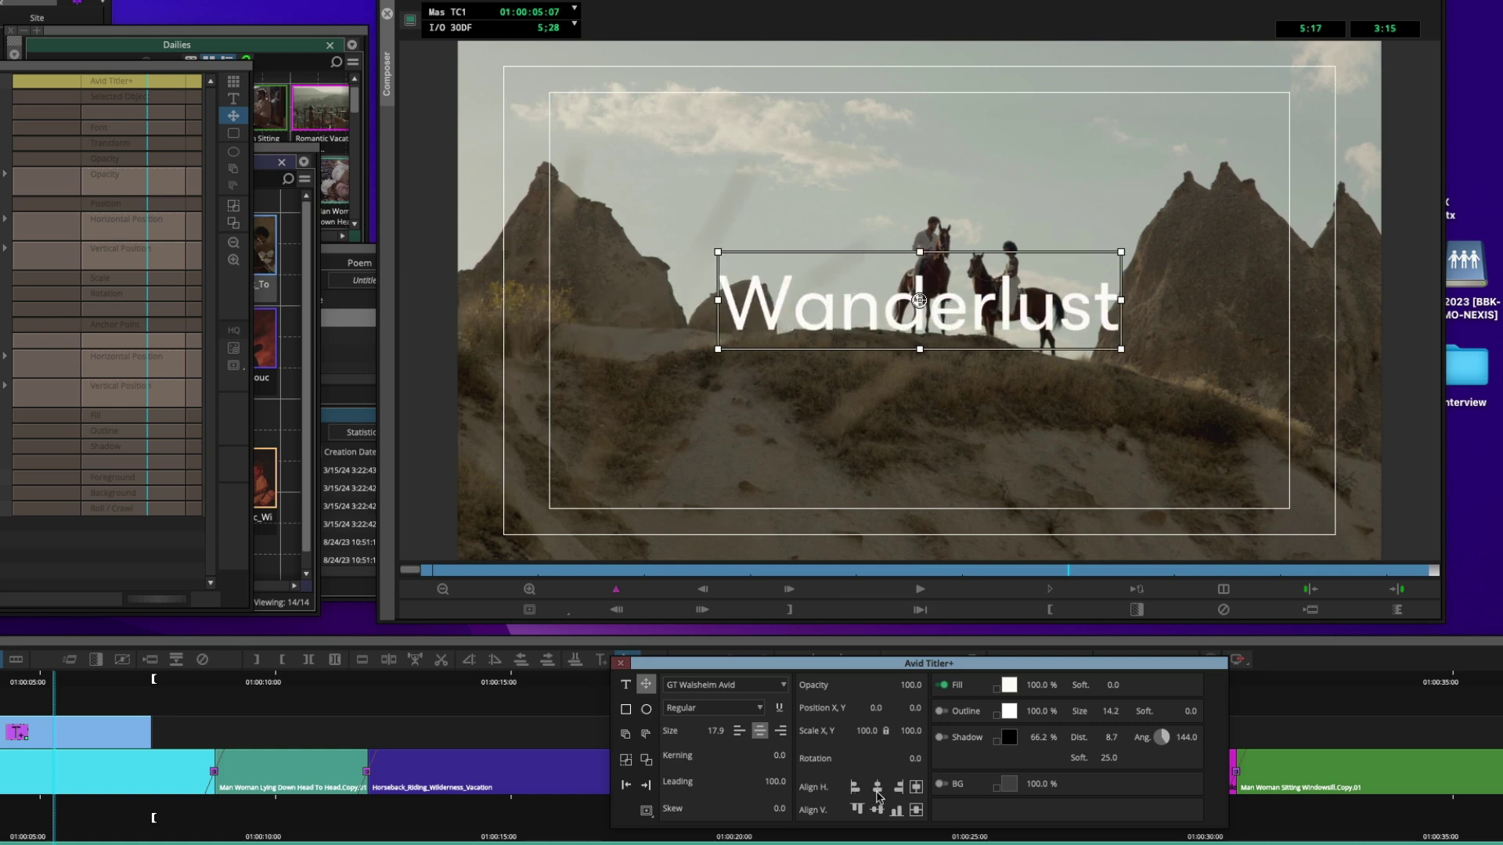
pyautogui.click(647, 811)
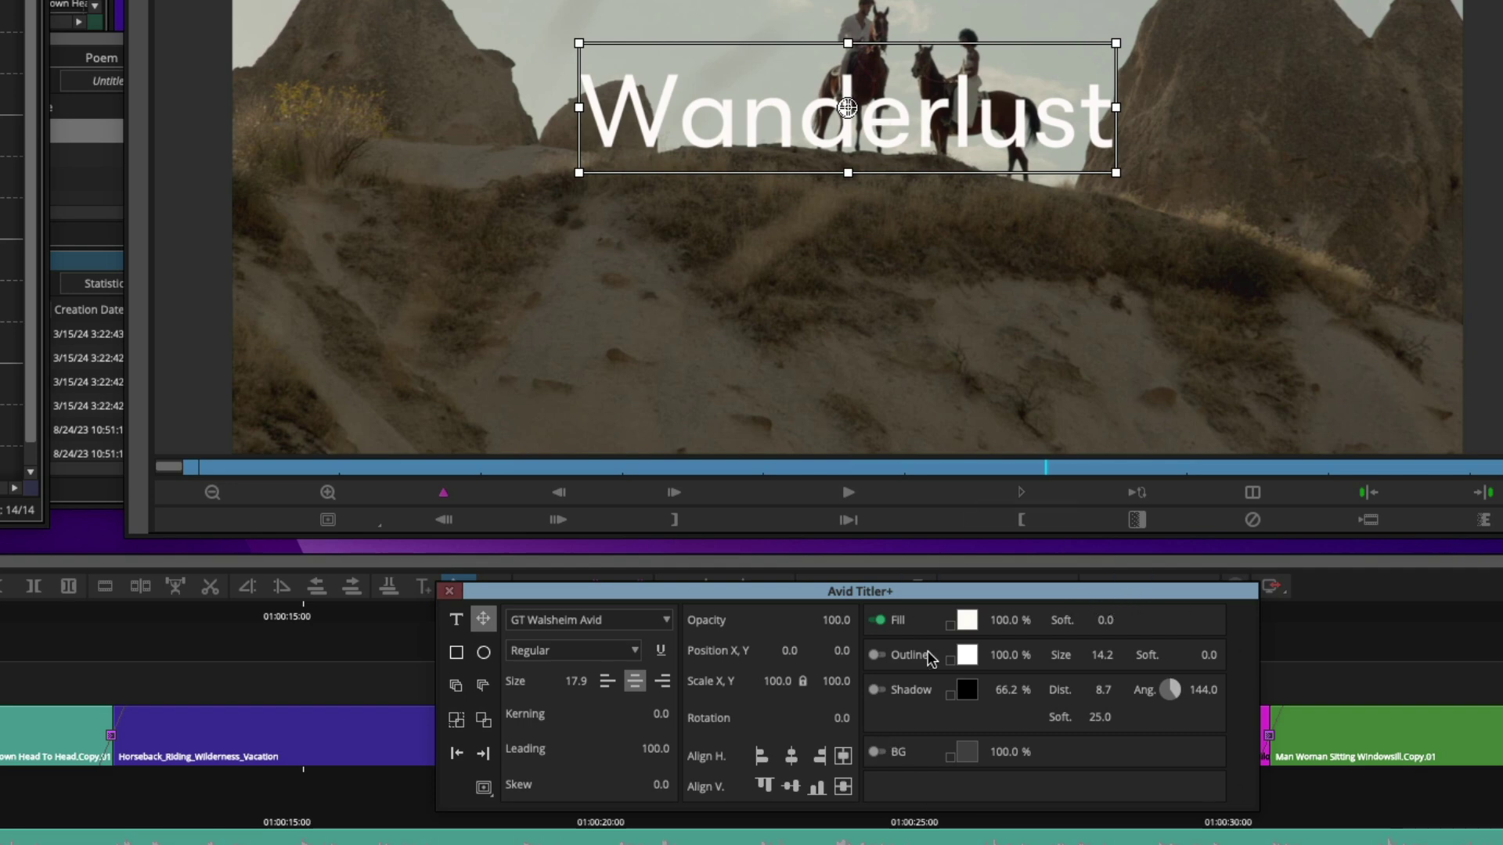
# Try a yellow fill on Wanderlust, then set the fill back to white
pyautogui.click(968, 621)
pyautogui.moveTo(540, 296); pyautogui.dragTo(551, 273)
pyautogui.click(602, 628)
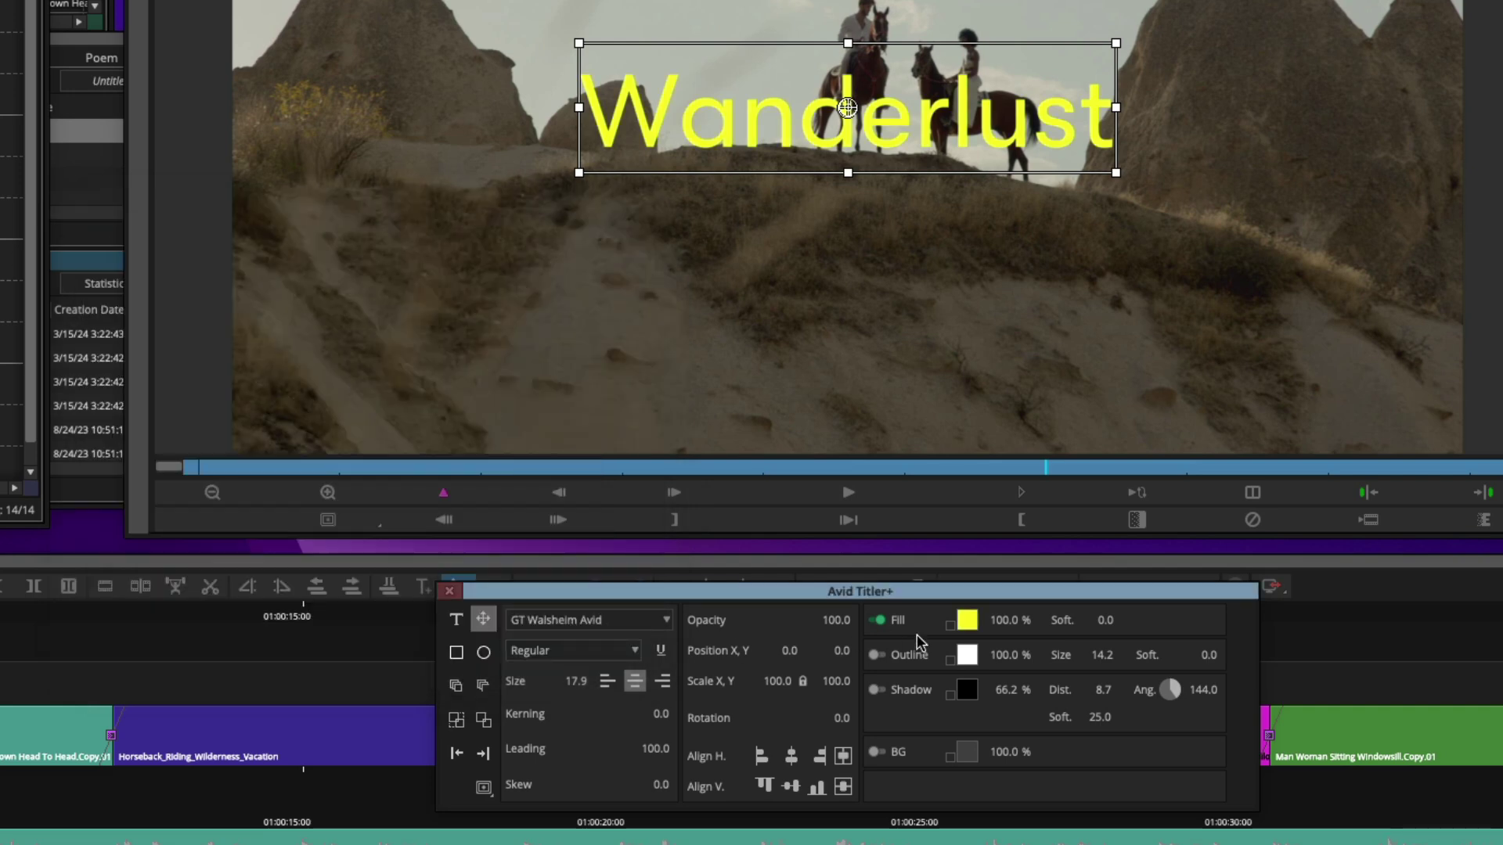
pyautogui.click(971, 624)
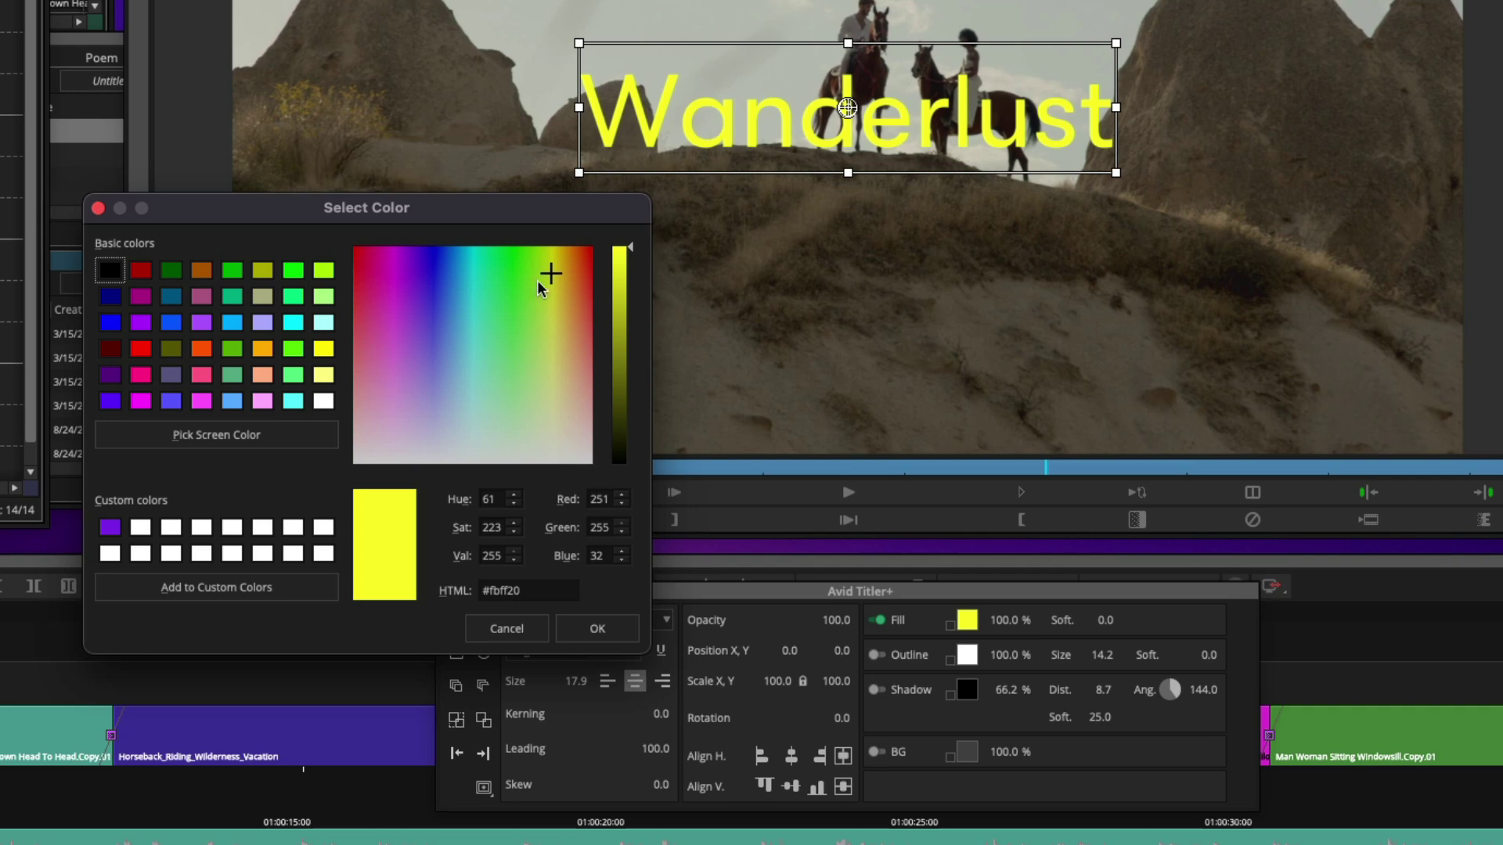
pyautogui.moveTo(548, 274); pyautogui.dragTo(647, 513)
pyautogui.click(599, 630)
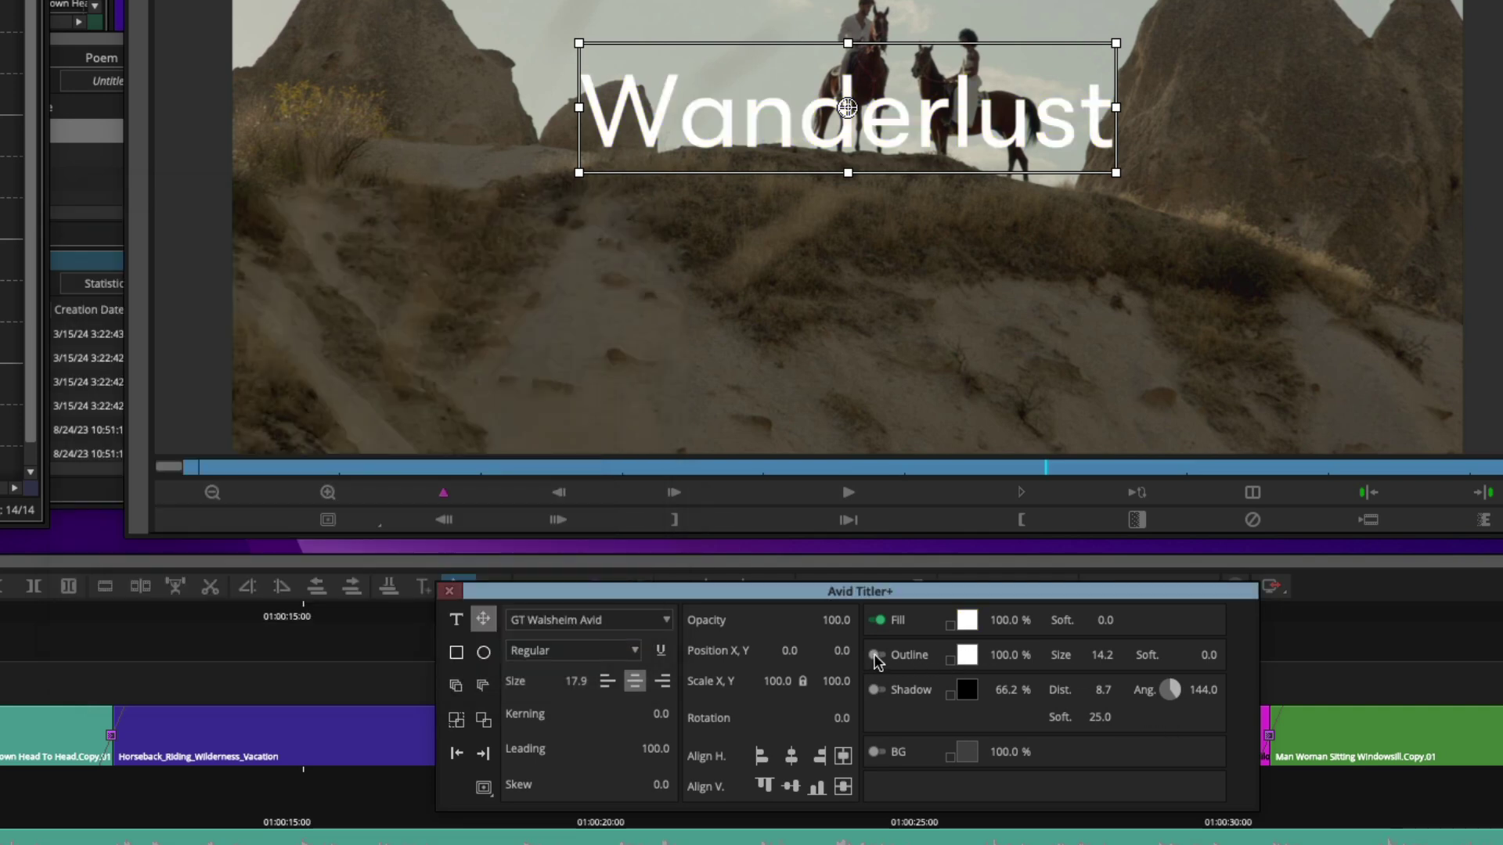
# Enable a purple outline (#9130ff) and reduce its size to 7.7
pyautogui.click(875, 655)
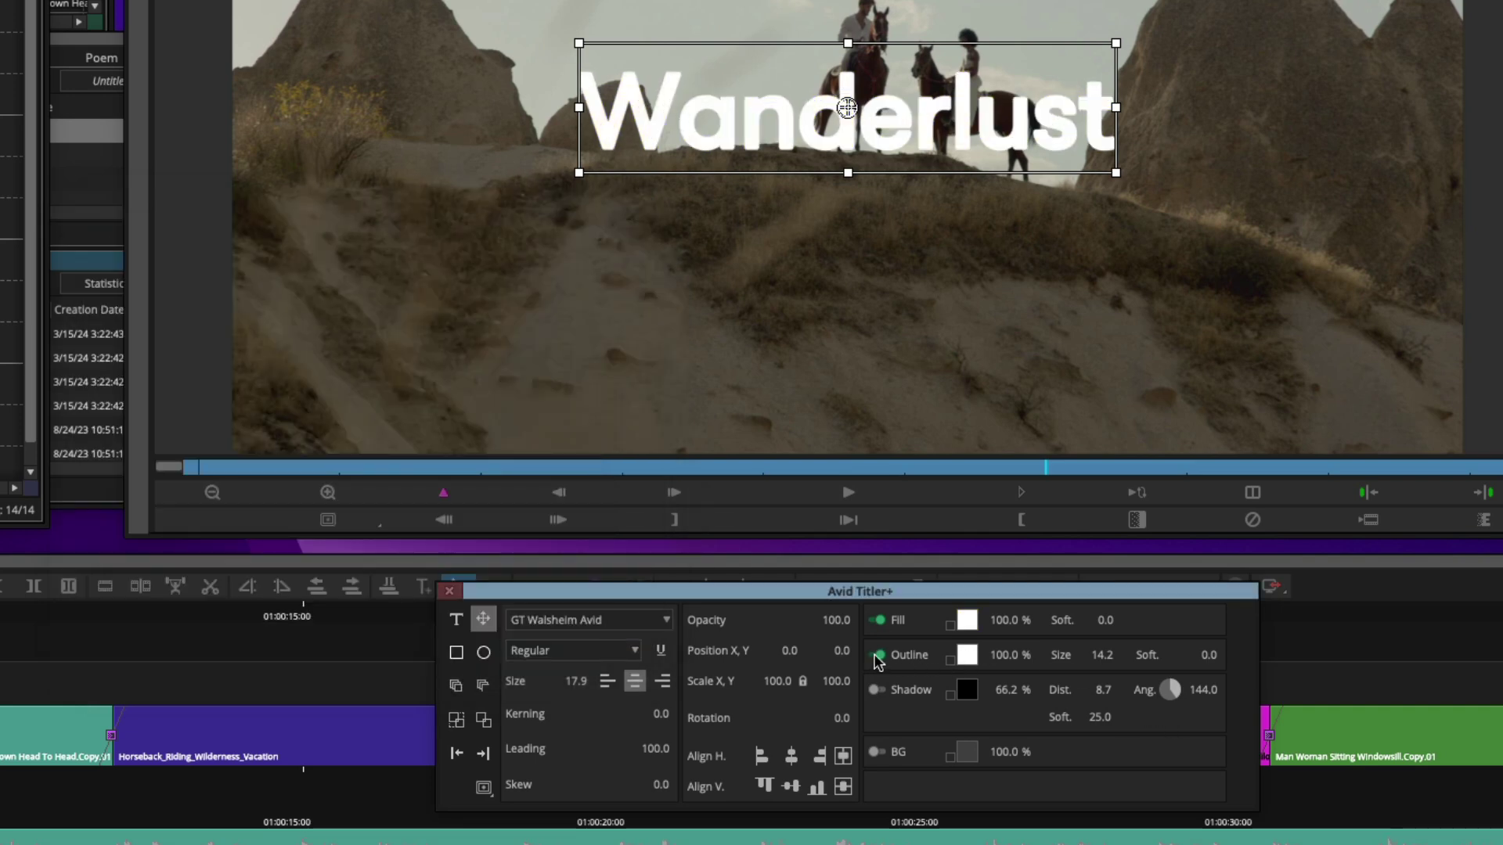
pyautogui.click(966, 657)
pyautogui.moveTo(420, 421); pyautogui.dragTo(411, 272)
pyautogui.click(595, 628)
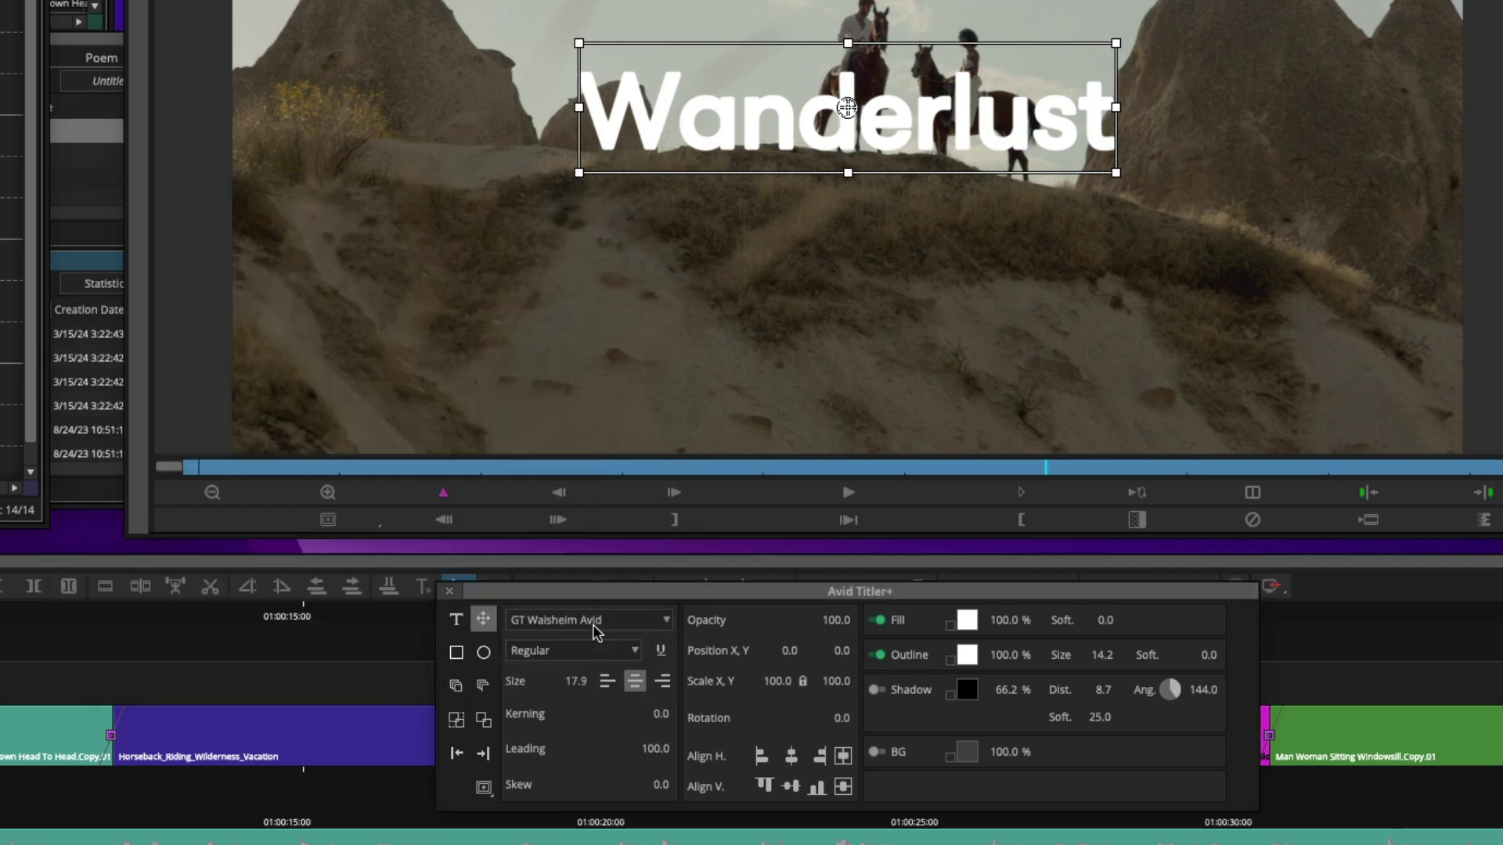
pyautogui.moveTo(1077, 660); pyautogui.dragTo(1040, 659)
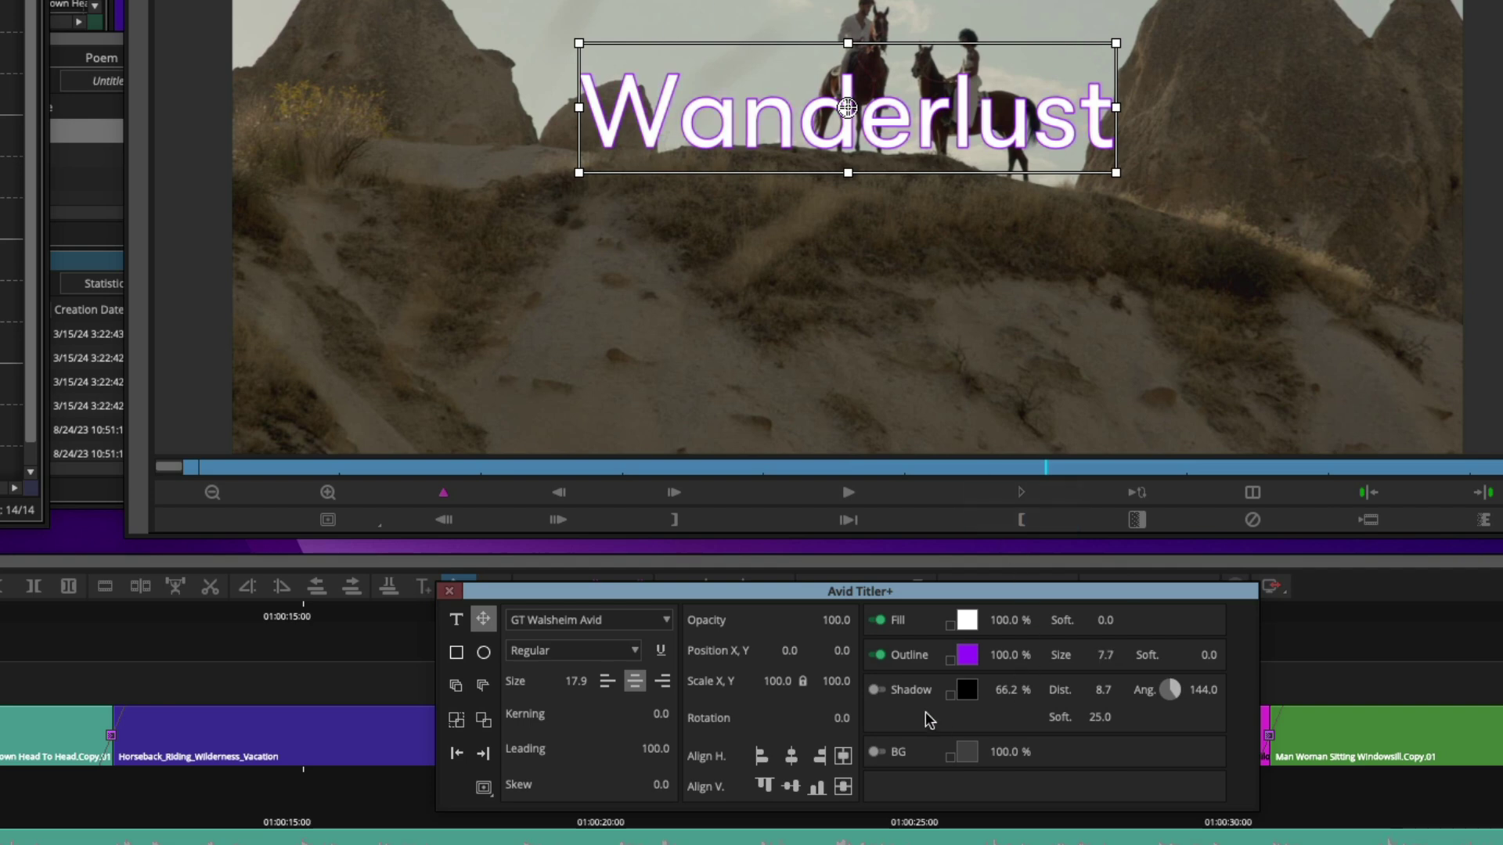
# Add a drop shadow, remove the outline, and enlarge the text to about 24.8
pyautogui.click(879, 691)
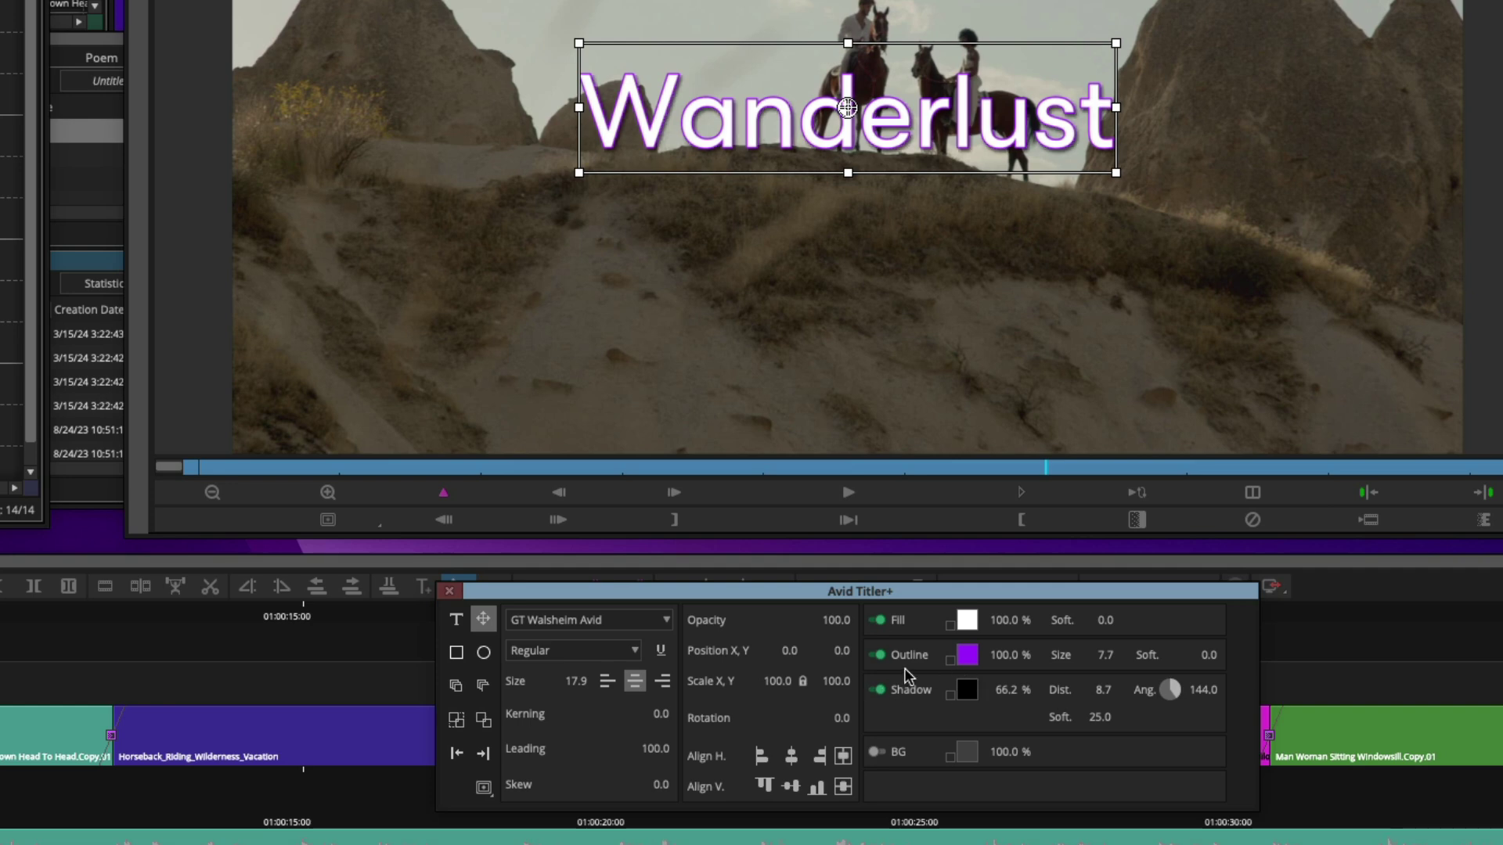
pyautogui.click(877, 656)
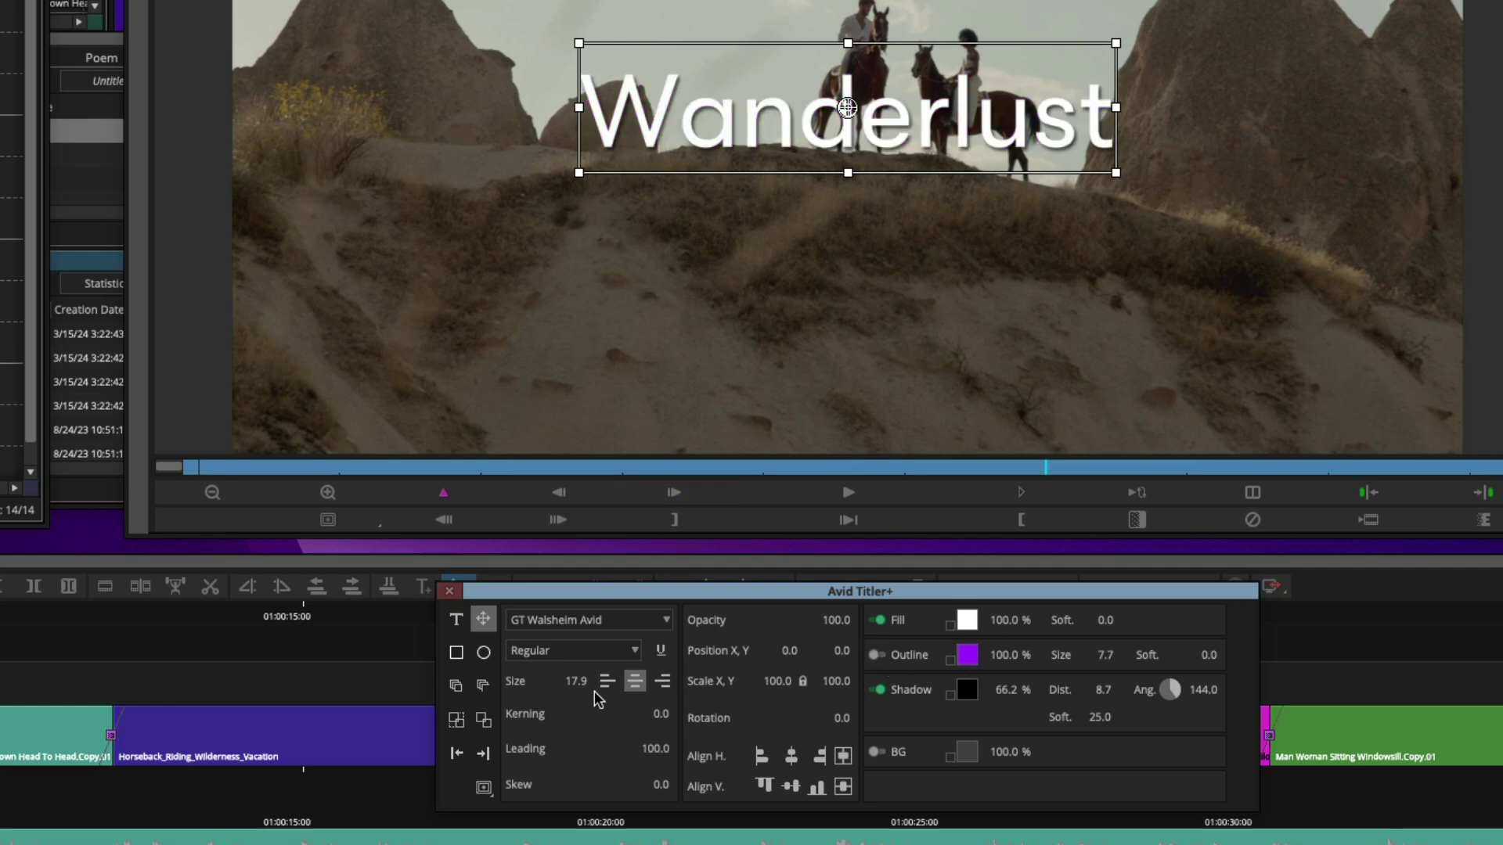
pyautogui.moveTo(593, 692); pyautogui.dragTo(647, 691)
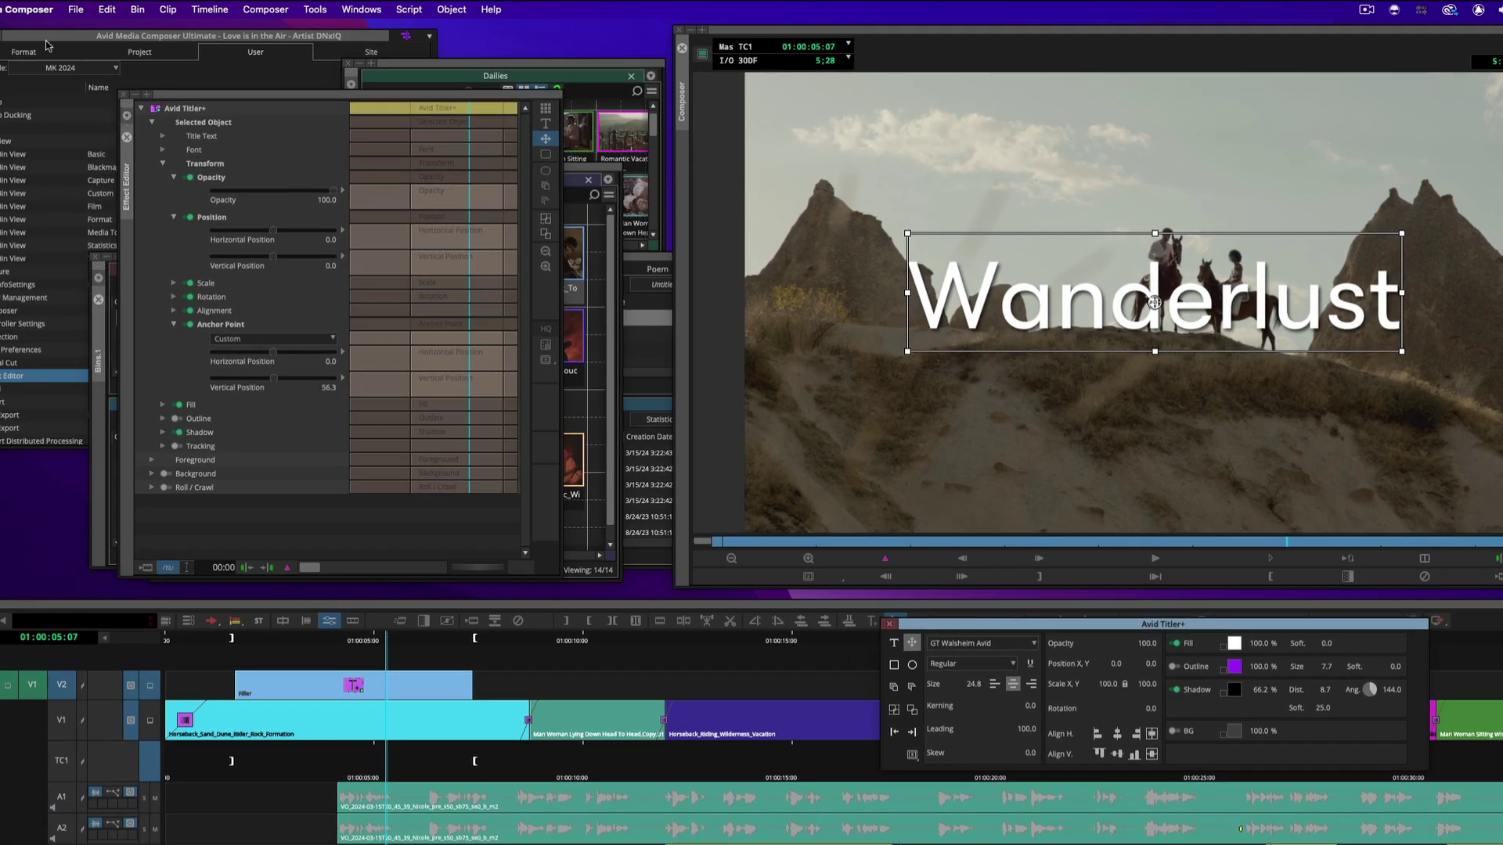
# Create a new empty bin named 'Love is in the Air Bin' via File > New > New Bin
pyautogui.click(78, 9)
pyautogui.click(81, 36)
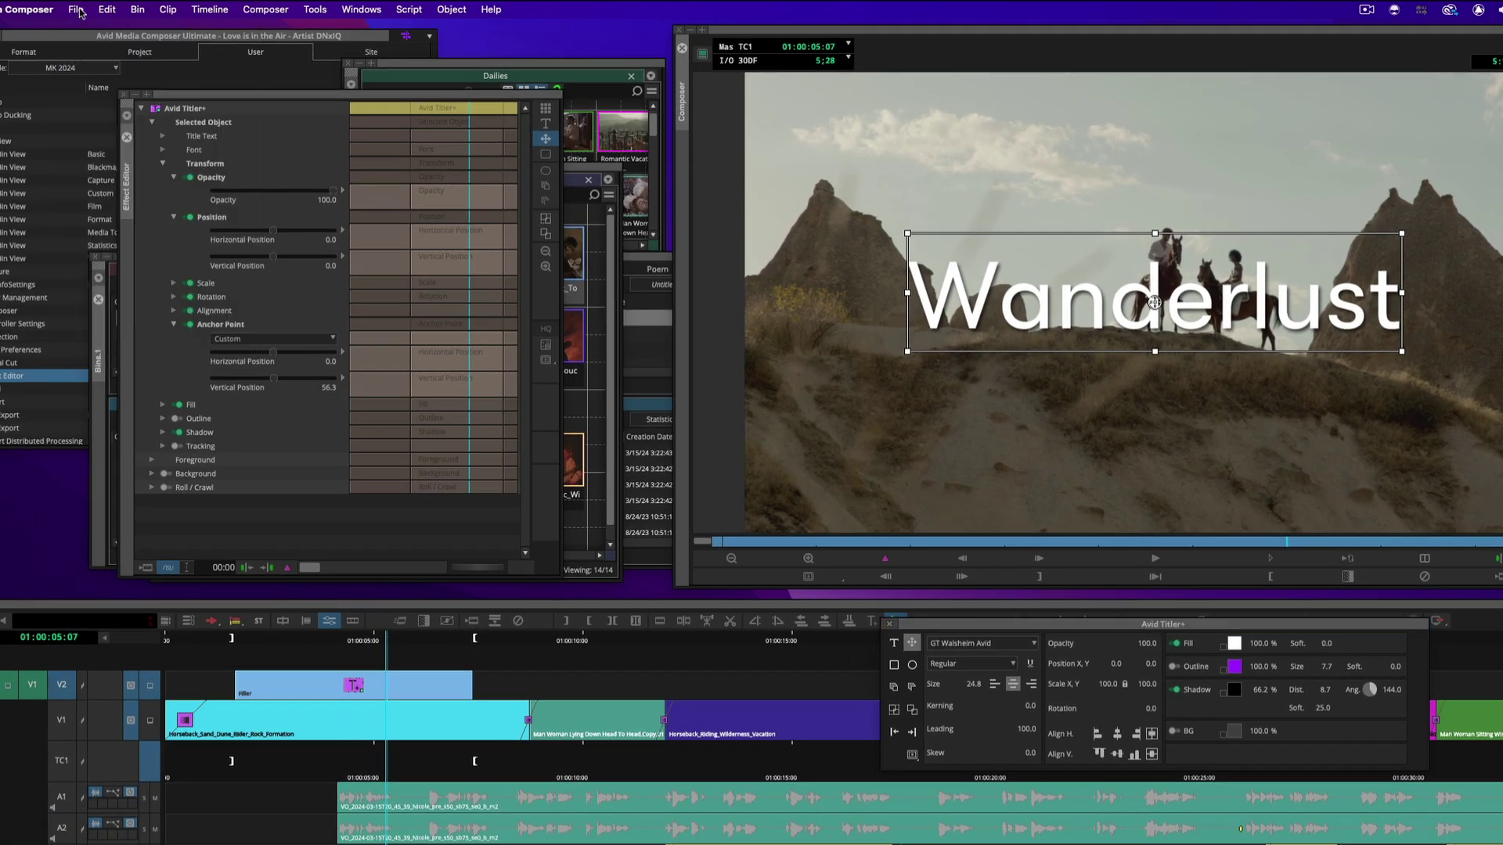
pyautogui.click(79, 10)
pyautogui.moveTo(82, 30)
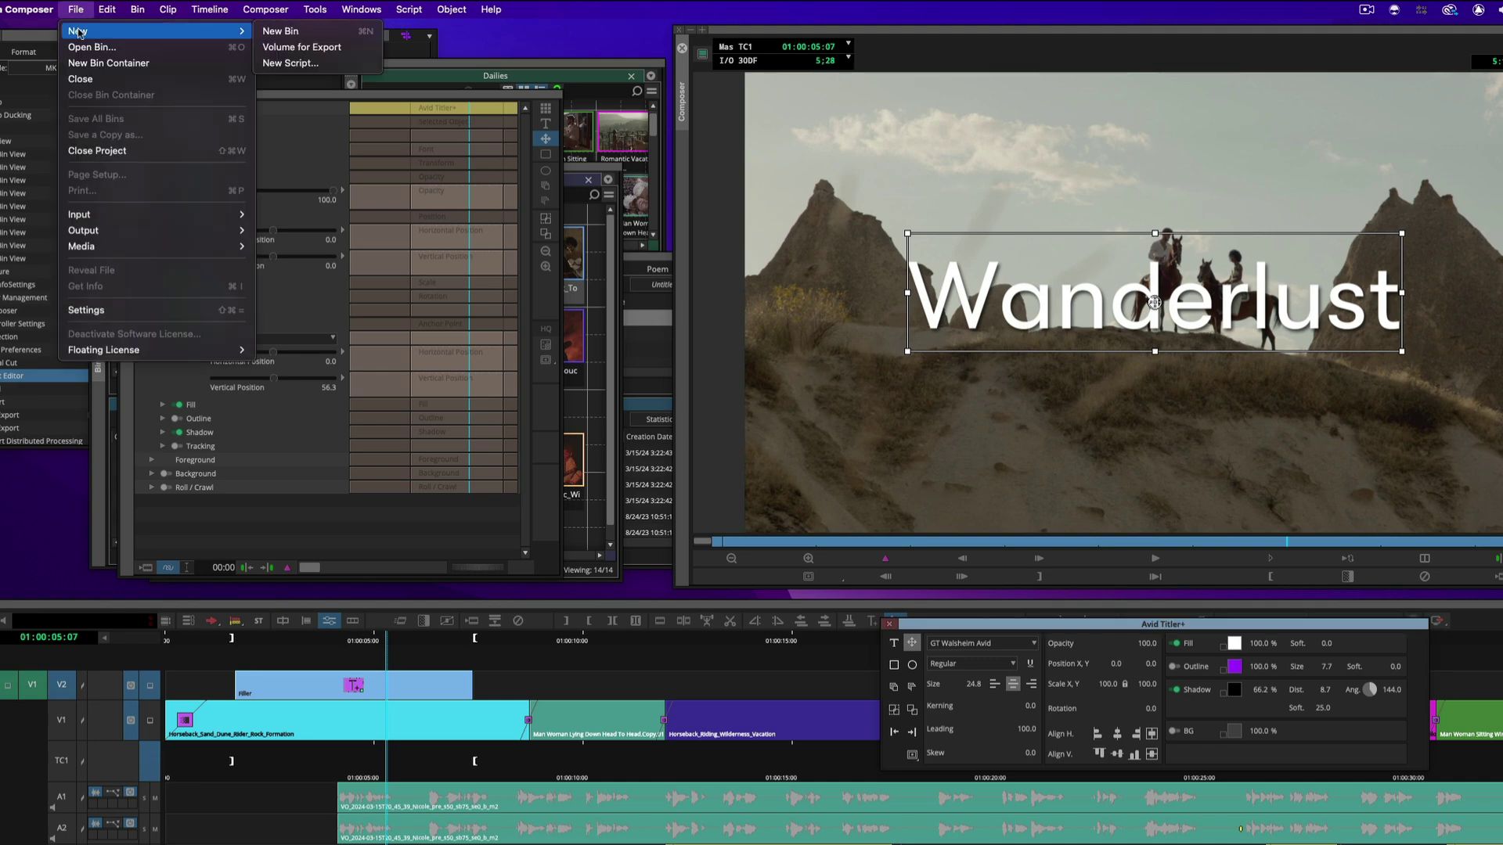
pyautogui.click(309, 30)
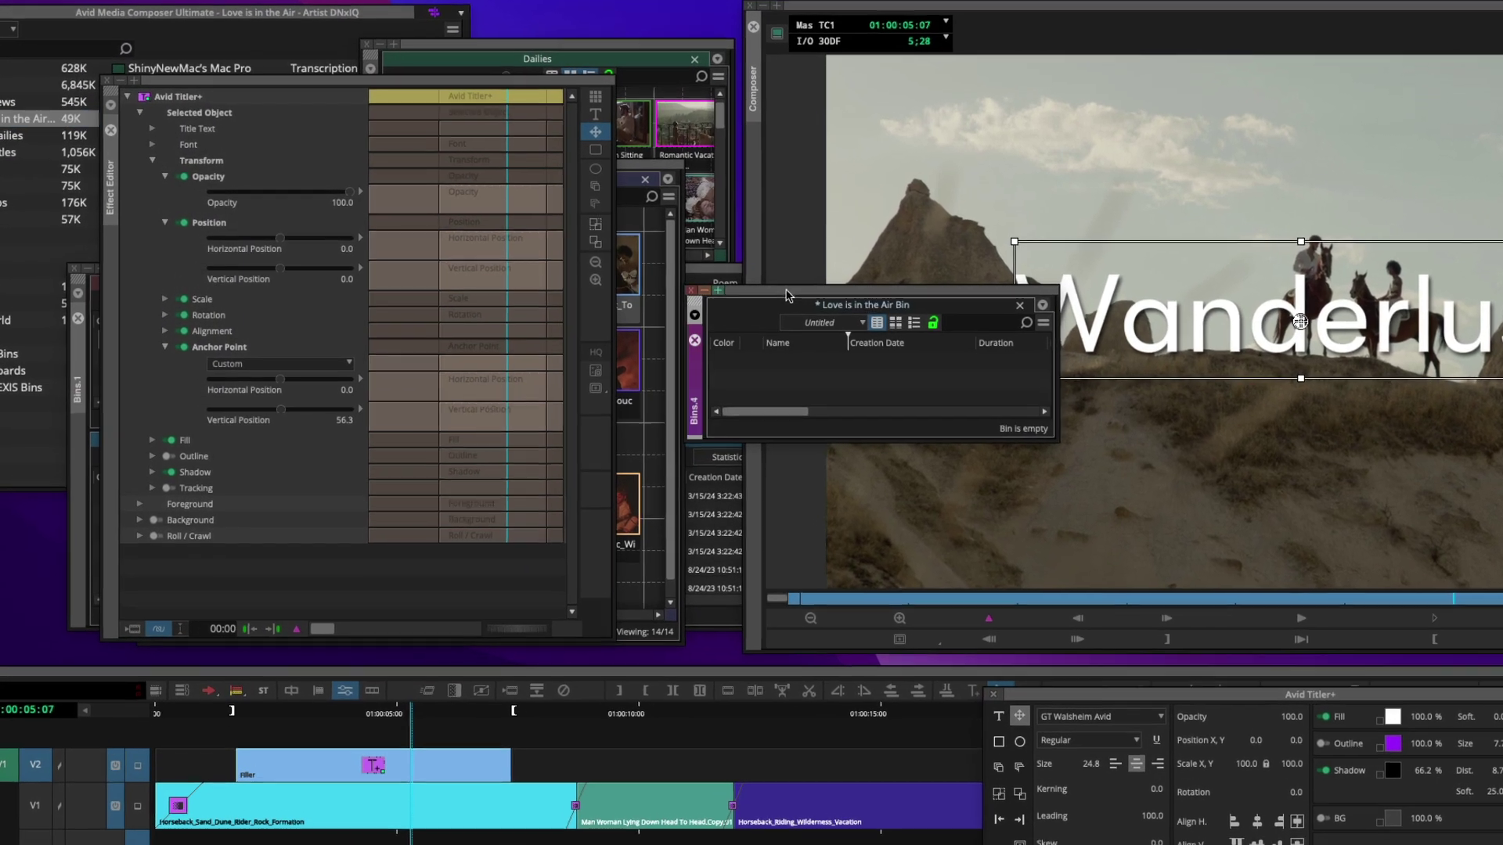
# Save the Wanderlust Titler+ effect into the Love is in the Air bin
pyautogui.moveTo(786, 295); pyautogui.dragTo(666, 359)
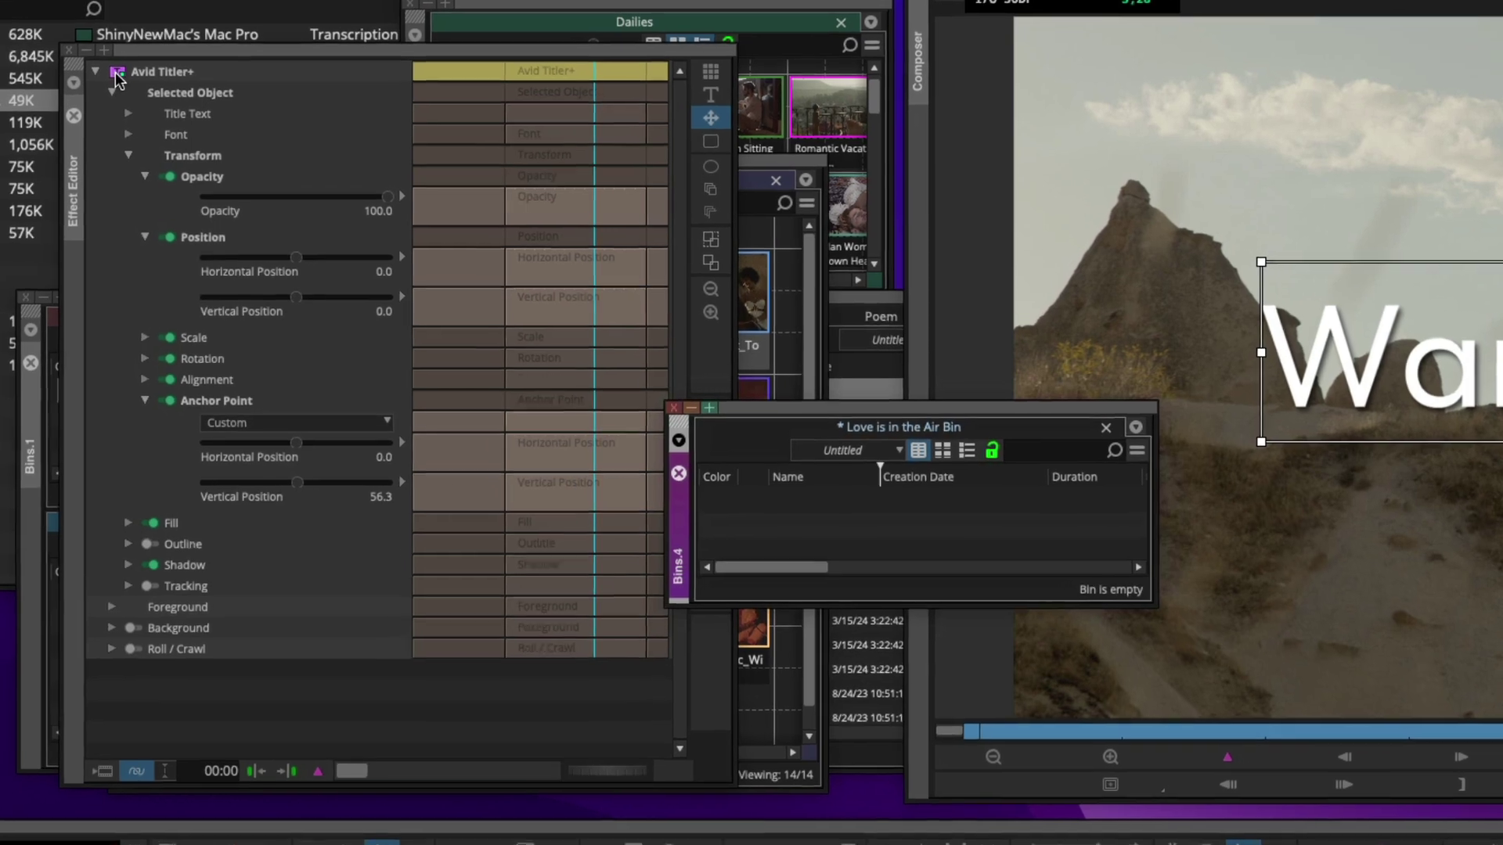
pyautogui.moveTo(115, 77); pyautogui.dragTo(842, 524)
pyautogui.moveTo(929, 573); pyautogui.dragTo(931, 576)
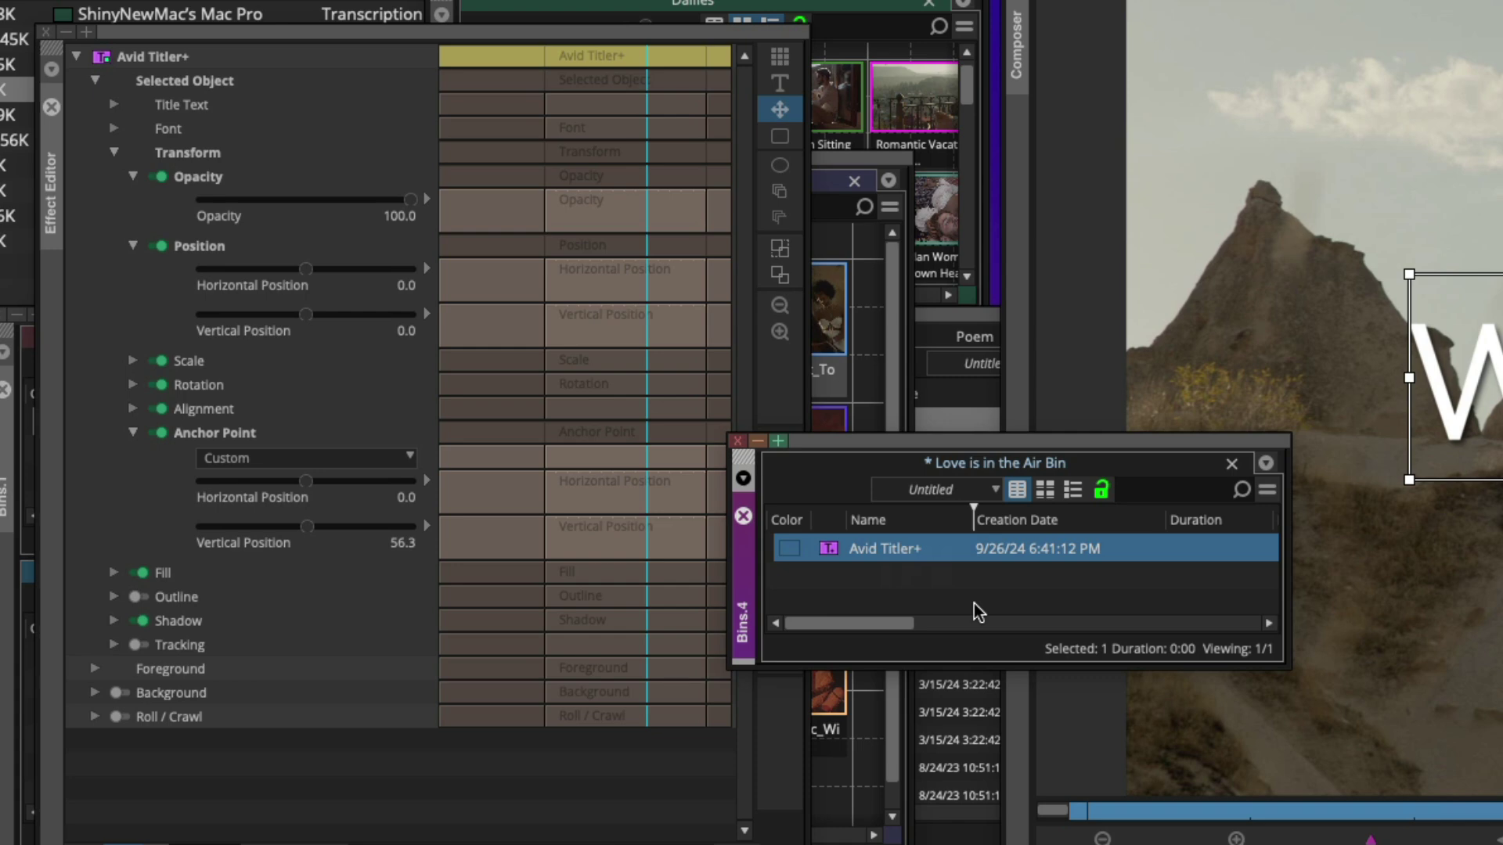
# Enlarge the bin and display Wanderlust as a large picture frame
pyautogui.moveTo(1054, 440); pyautogui.dragTo(605, 177)
pyautogui.moveTo(838, 407); pyautogui.dragTo(943, 595)
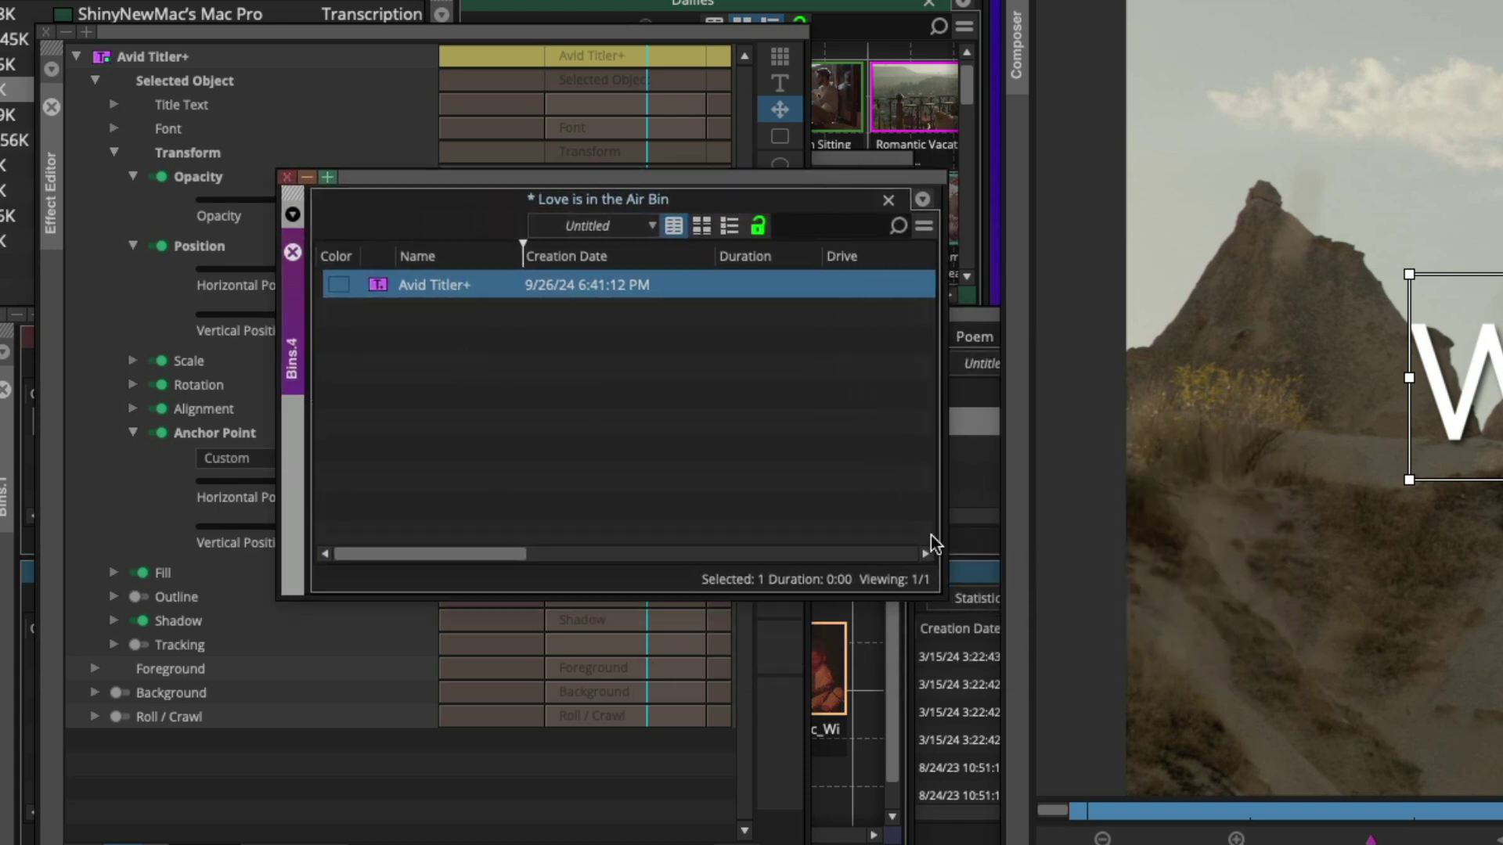
pyautogui.click(702, 226)
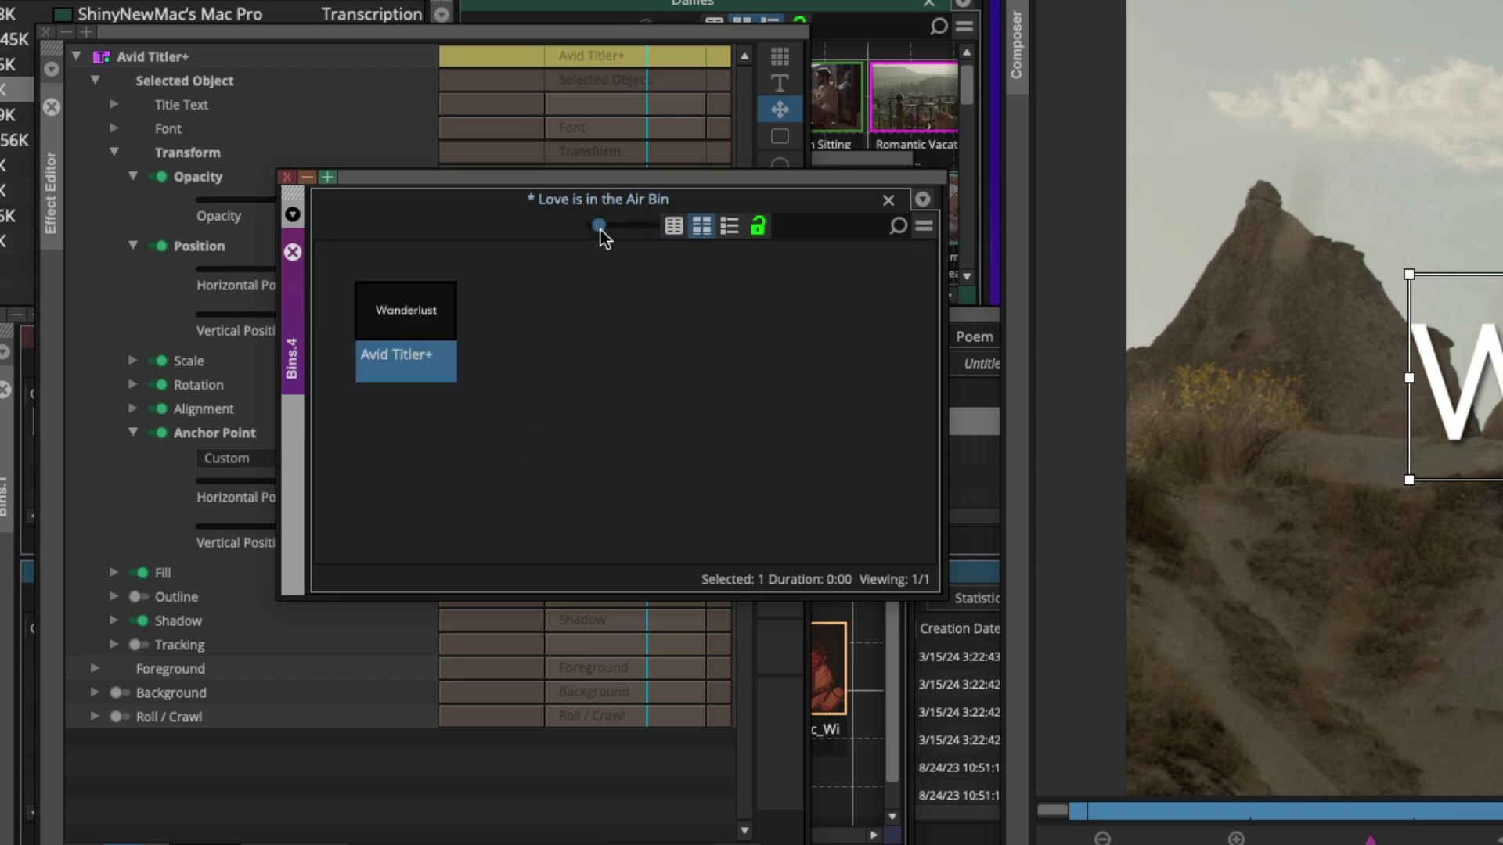
pyautogui.moveTo(604, 229); pyautogui.dragTo(650, 229)
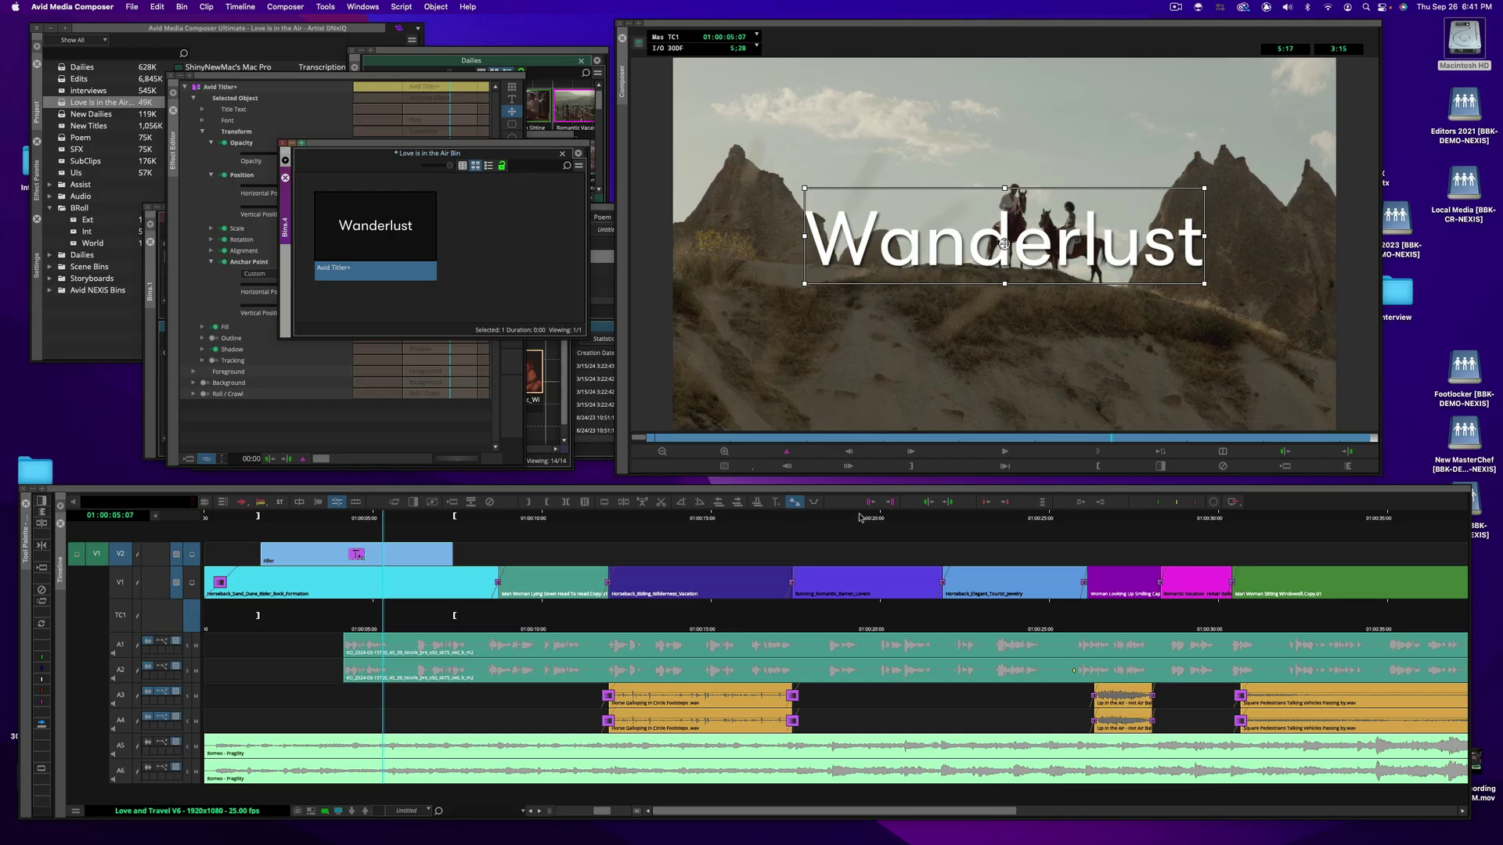
# Mark 01:00:18–01:00:21 on the running couple shot and drop the Wanderlust title onto V2
pyautogui.moveTo(859, 517)
pyautogui.mouseDown()
pyautogui.moveTo(795, 519)
pyautogui.moveTo(833, 522)
pyautogui.mouseUp()
pyautogui.press('space')
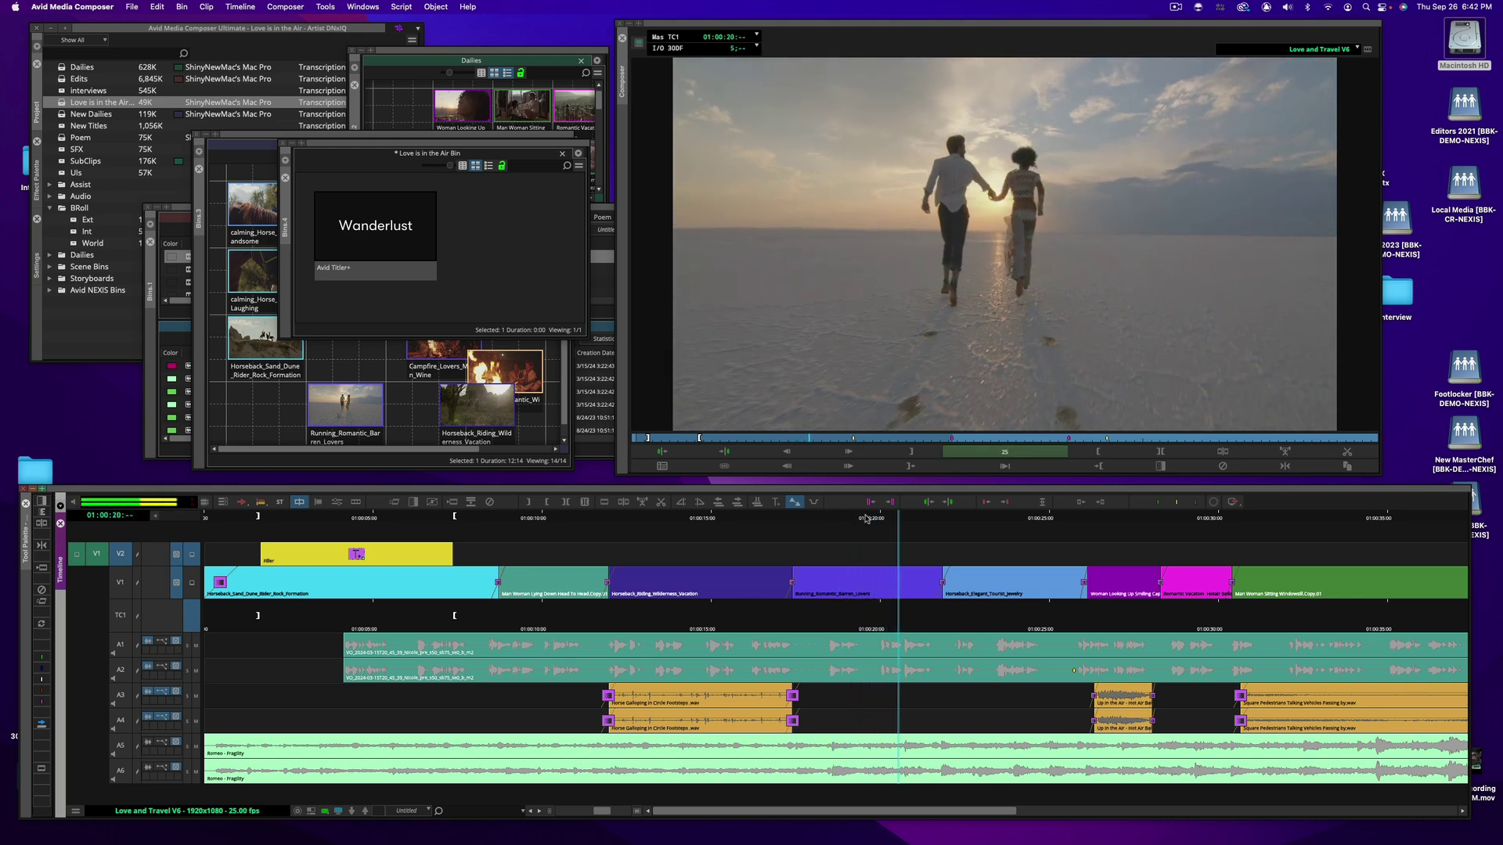
pyautogui.click(859, 519)
pyautogui.moveTo(859, 518); pyautogui.dragTo(812, 547)
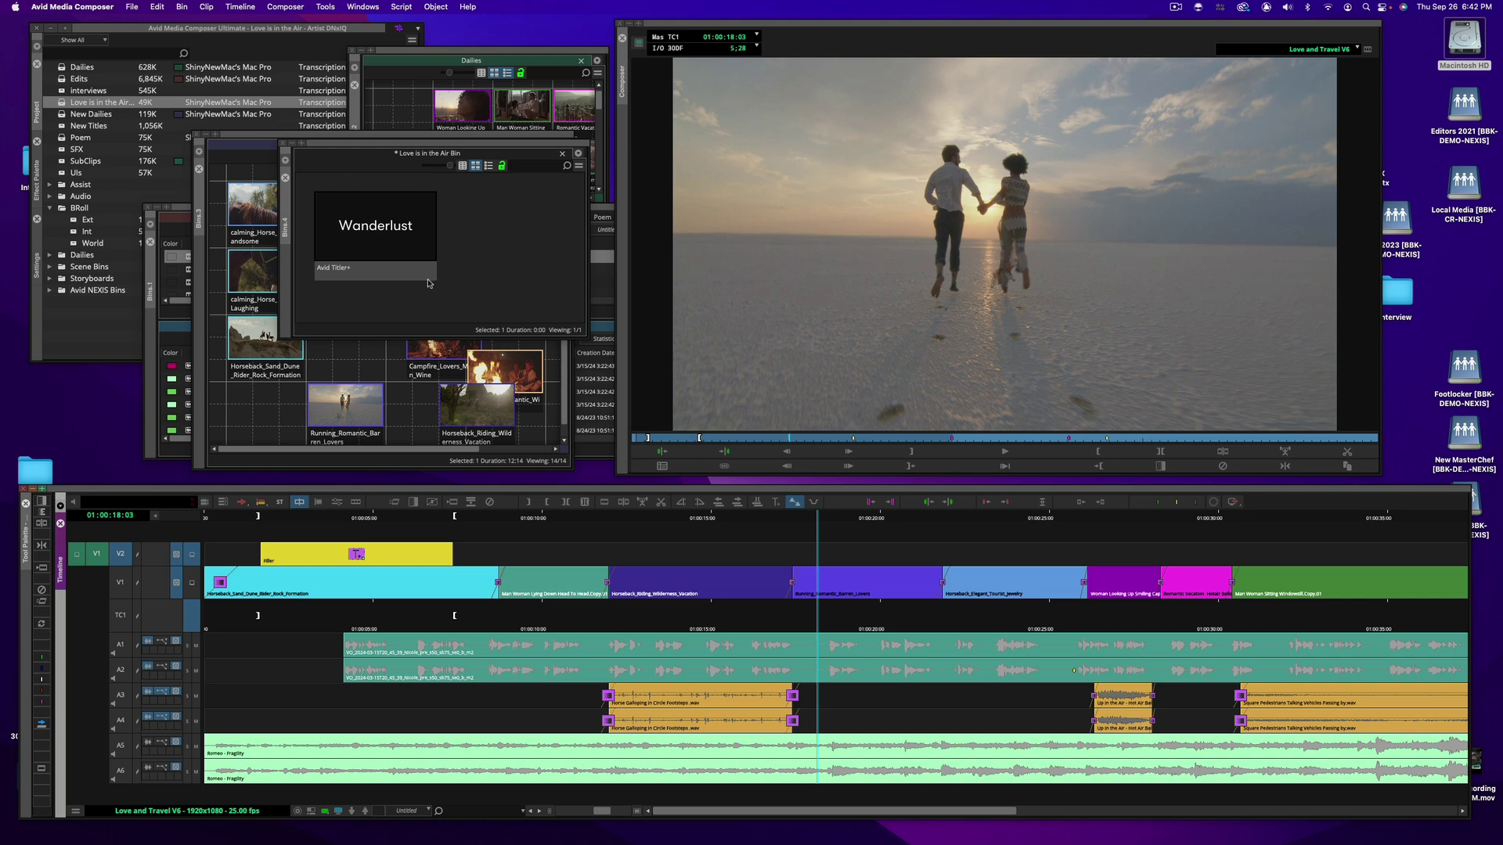
pyautogui.press('o')
pyautogui.moveTo(818, 528); pyautogui.dragTo(915, 526)
pyautogui.press('i')
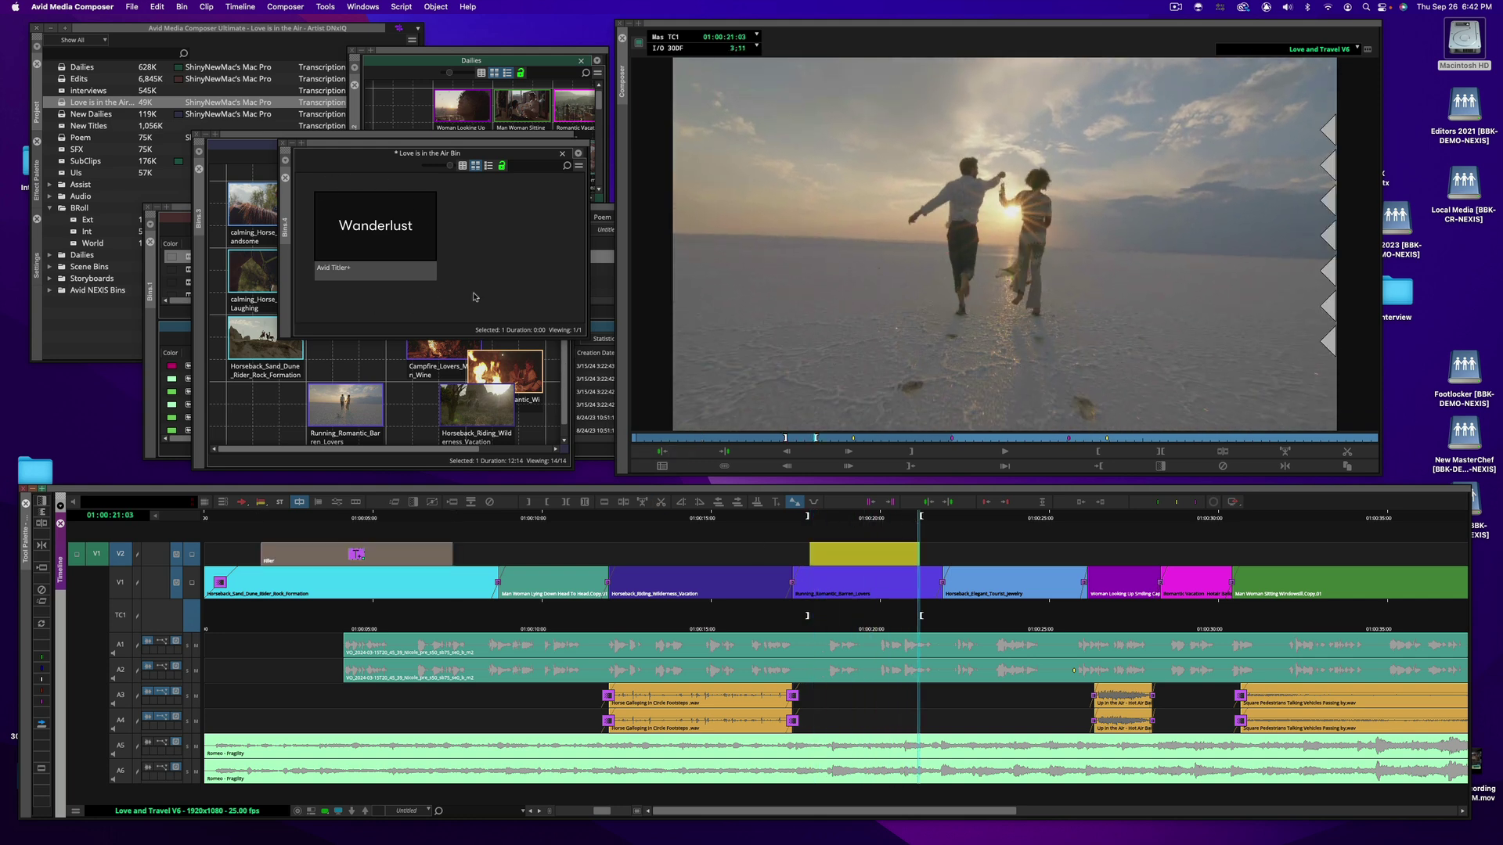
pyautogui.moveTo(395, 243); pyautogui.dragTo(858, 520)
pyautogui.click(856, 518)
# Reopen the second Wanderlust title for text editing in the Record monitor
pyautogui.rightClick(853, 550)
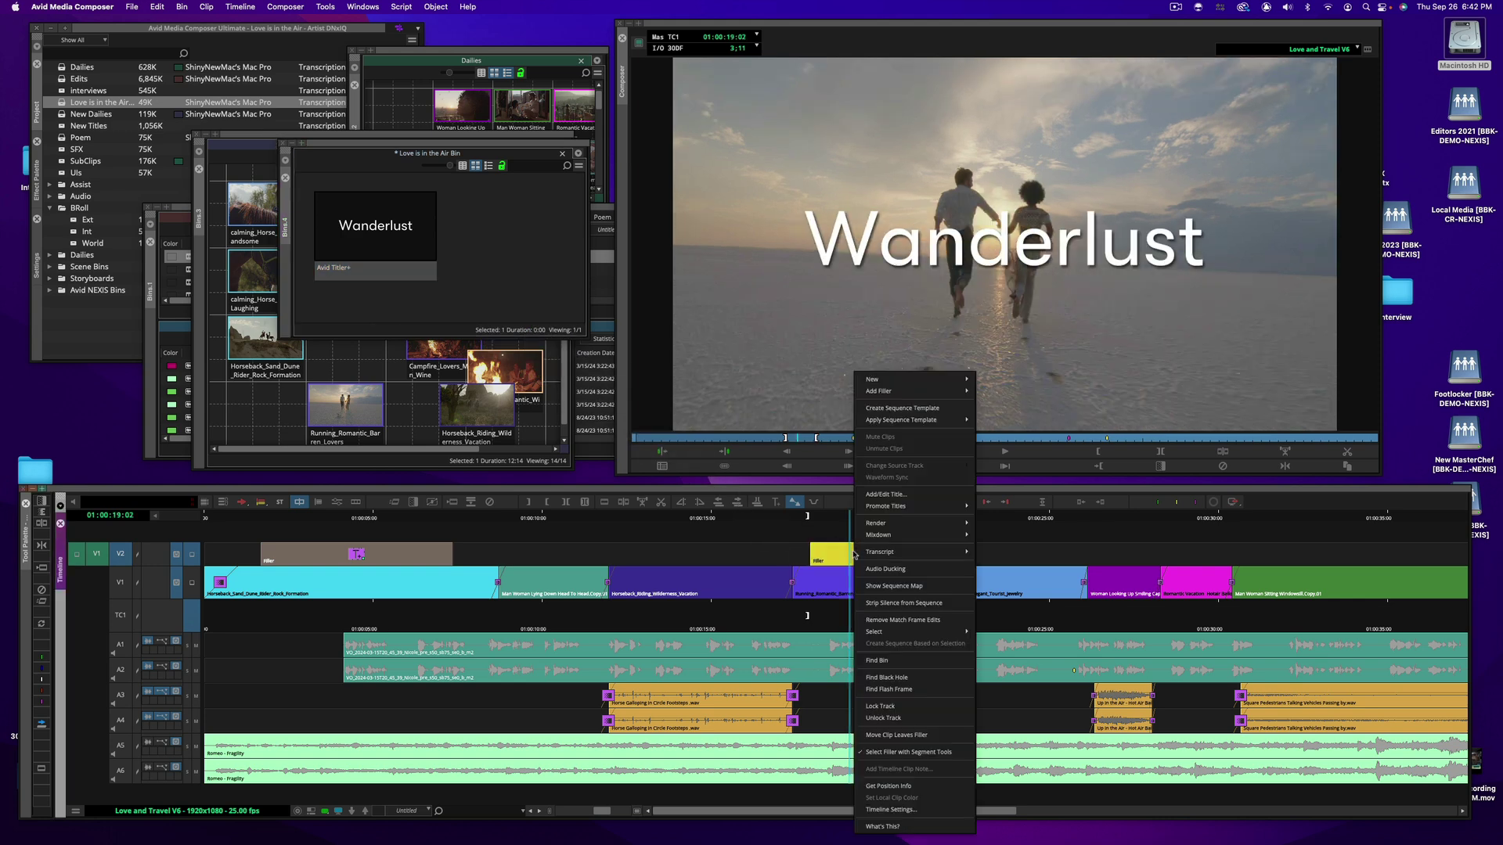
pyautogui.click(904, 496)
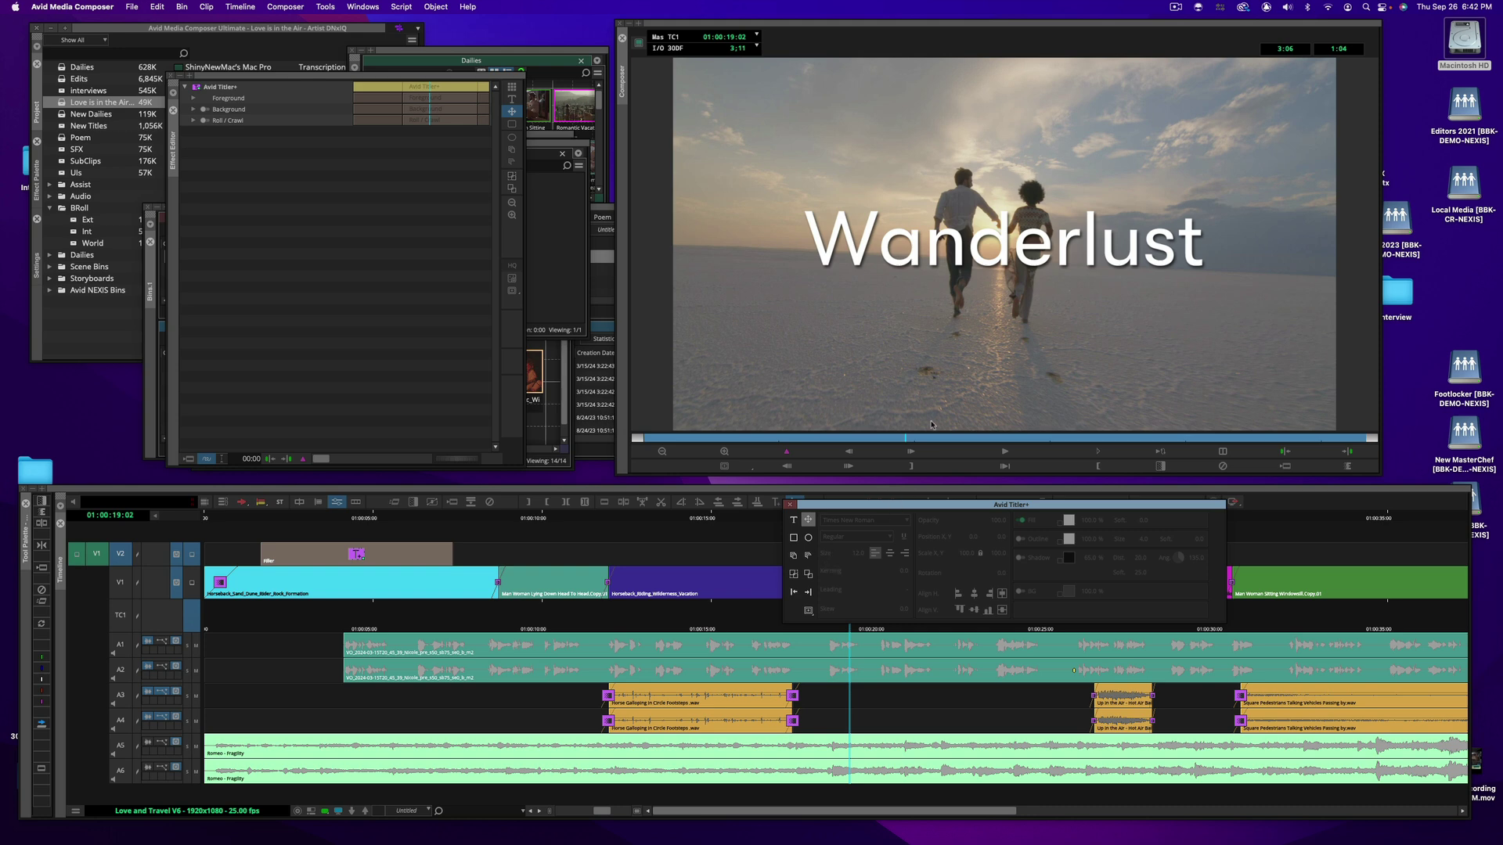
pyautogui.click(968, 251)
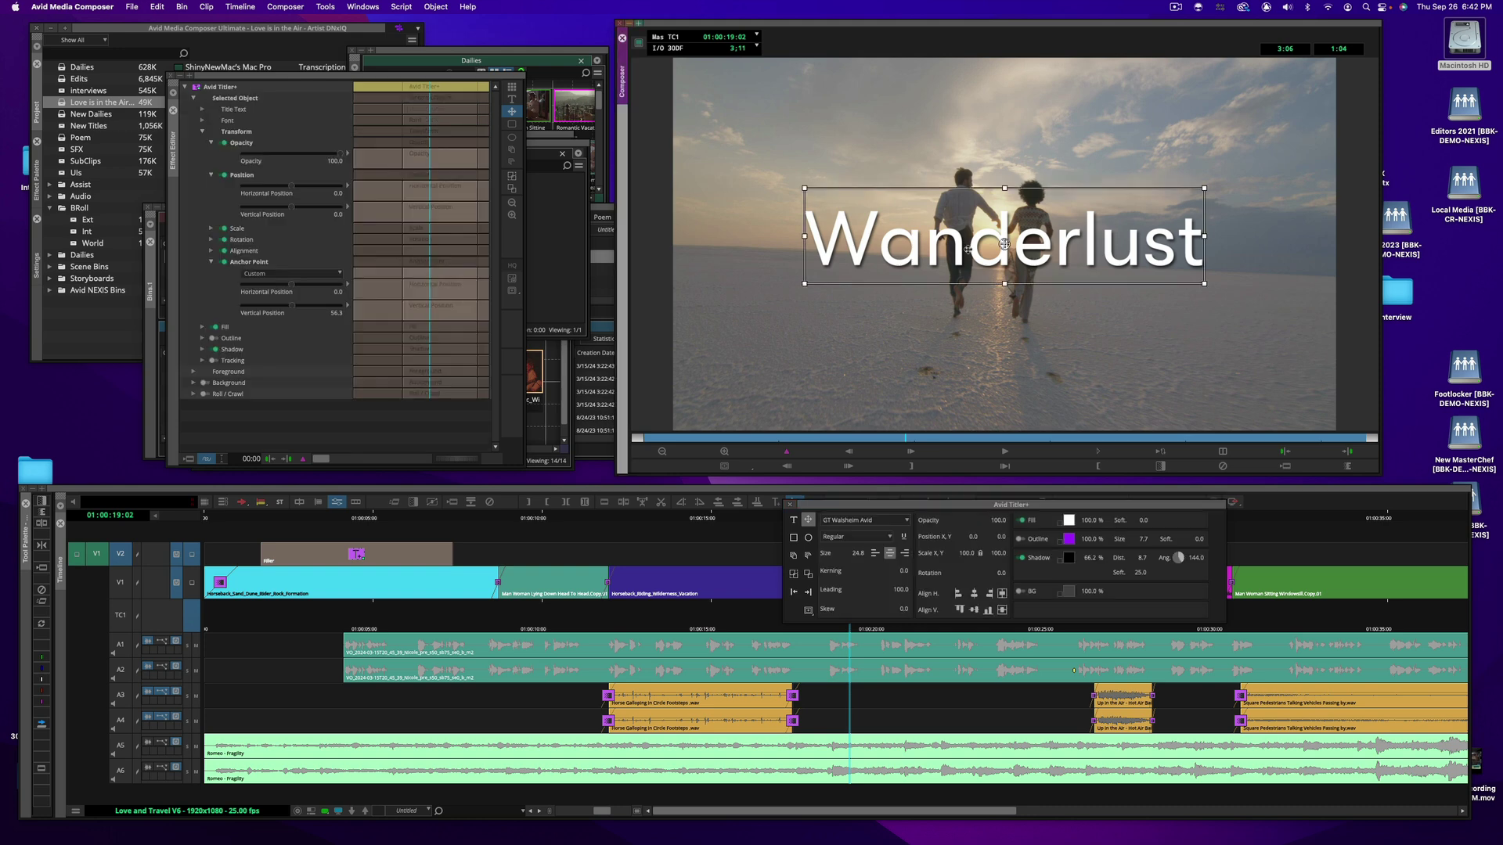
pyautogui.doubleClick(968, 250)
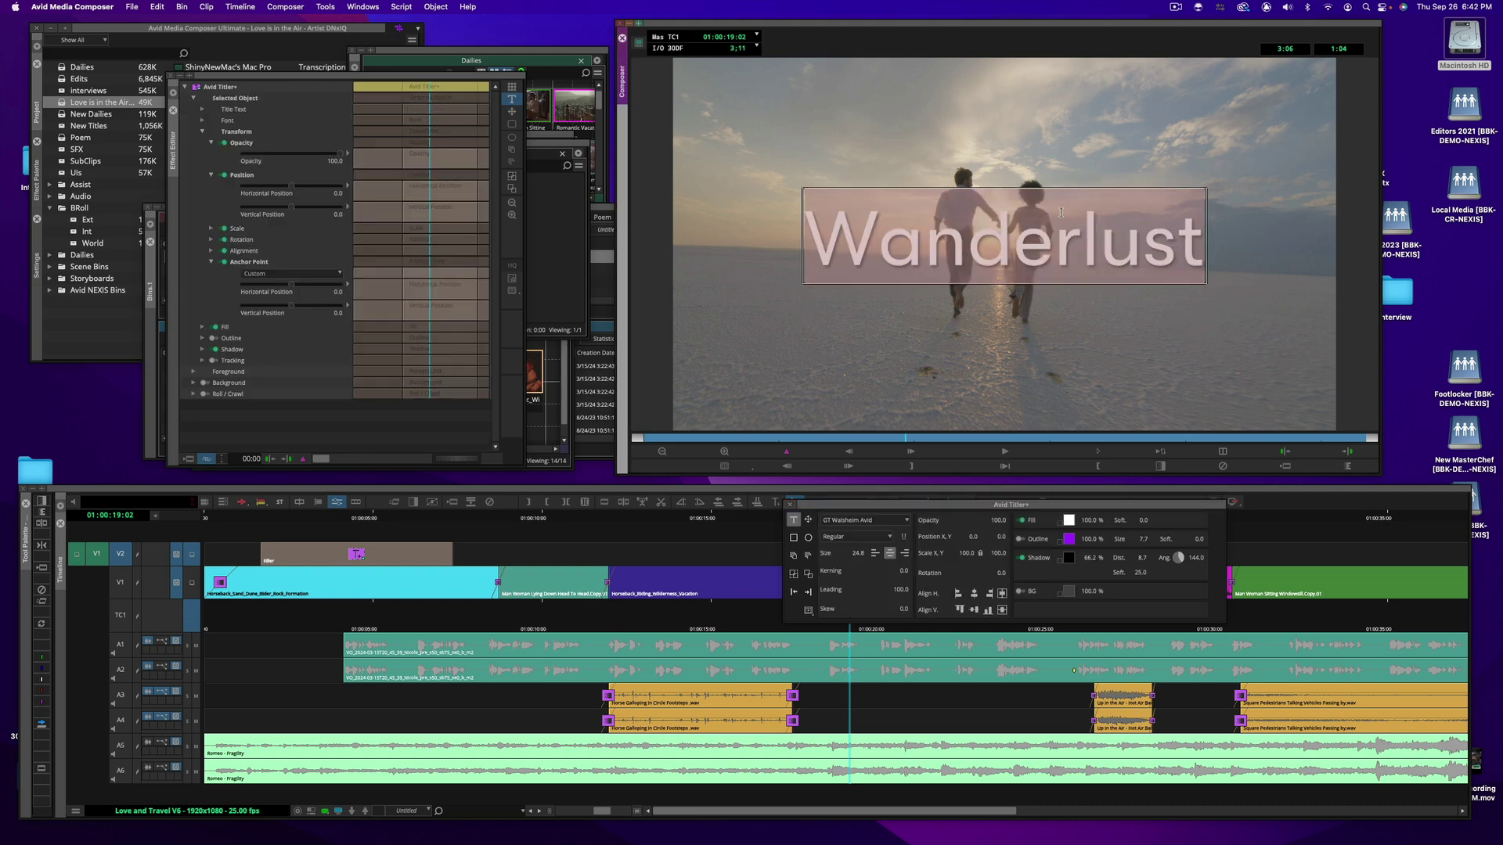
# Adjust the letter kerning, then replace Wanderlust with 'Hand in Hand'
pyautogui.moveTo(971, 250); pyautogui.dragTo(807, 252)
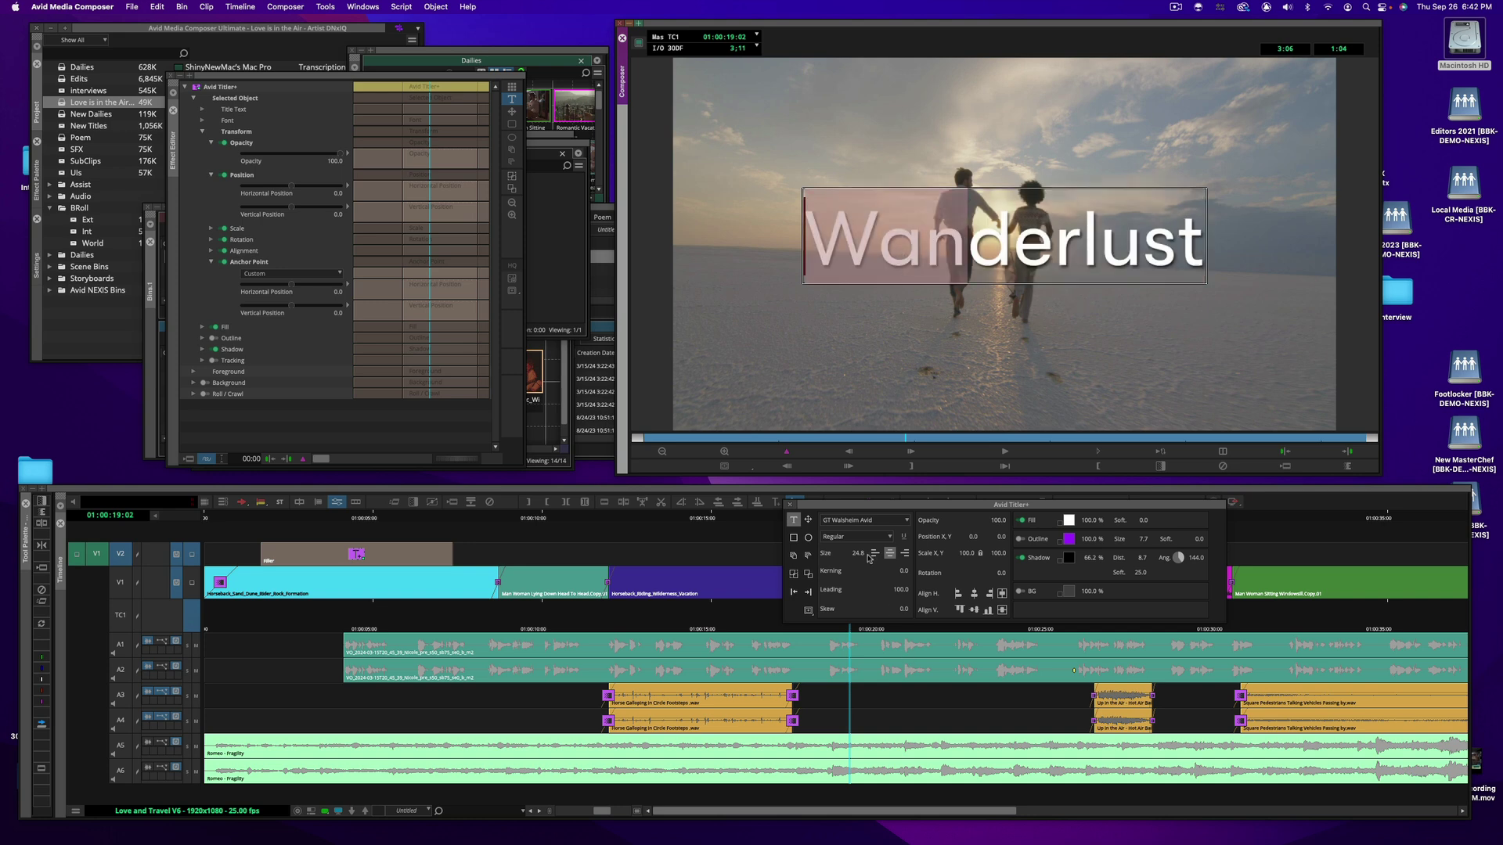
pyautogui.hotkey('alt', 'Left')
pyautogui.hotkey('alt', 'Left')
pyautogui.hotkey('alt', 'Left')
pyautogui.hotkey('alt', 'Left')
pyautogui.hotkey('alt', 'Left')
pyautogui.hotkey('alt', 'Left')
pyautogui.hotkey('alt', 'Left')
pyautogui.hotkey('alt', 'Left')
pyautogui.hotkey('alt', 'Left')
pyautogui.hotkey('alt', 'Left')
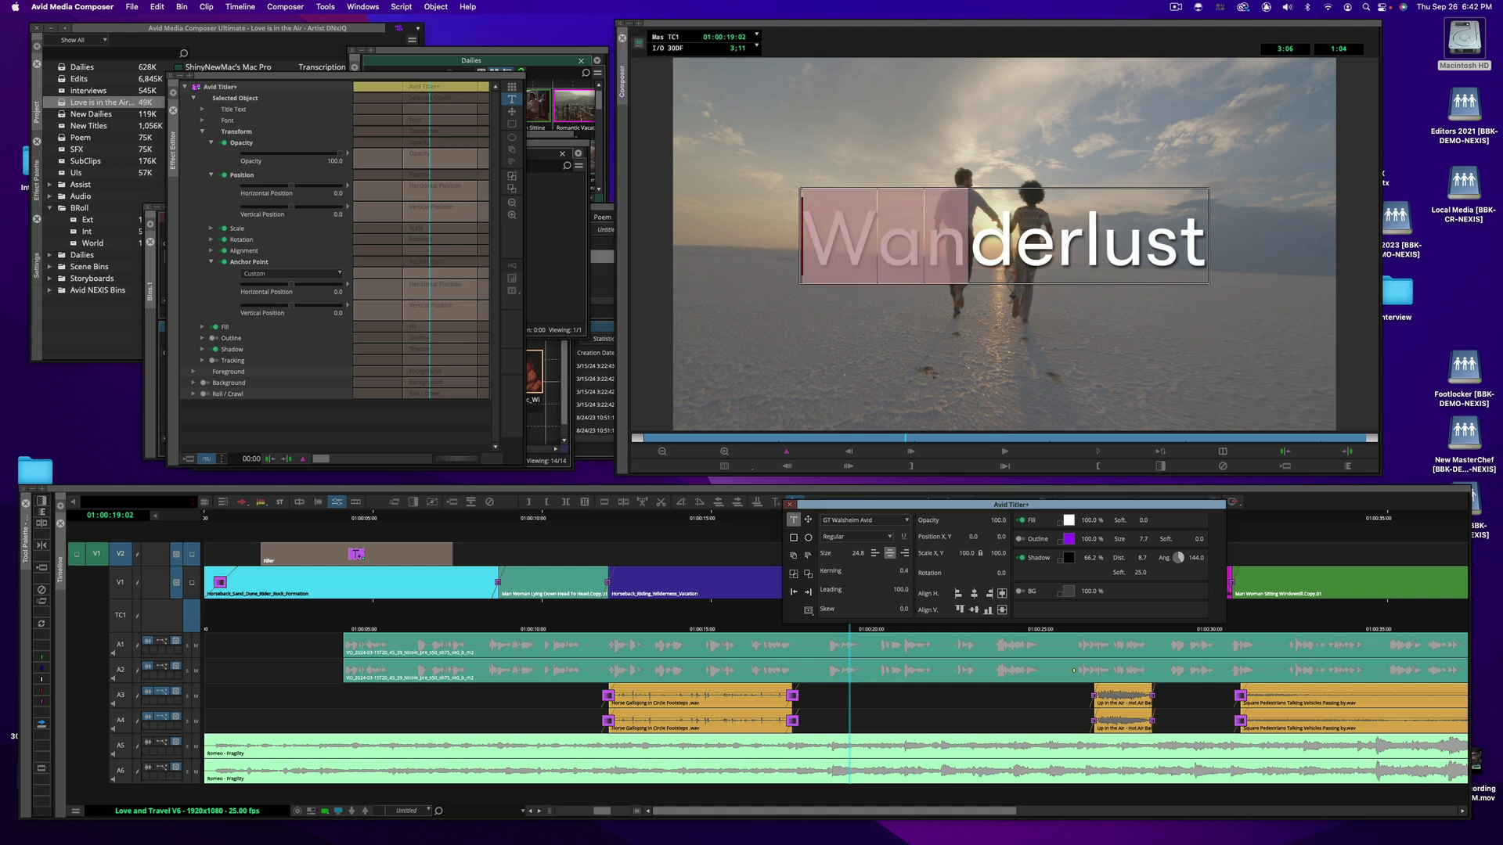
pyautogui.hotkey('alt', 'Right')
pyautogui.hotkey('alt', 'Right')
pyautogui.hotkey('alt', 'Right')
pyautogui.hotkey('alt', 'Right')
pyautogui.hotkey('alt', 'Right')
pyautogui.hotkey('alt', 'Right')
pyautogui.hotkey('alt', 'Right')
pyautogui.hotkey('alt', 'Right')
pyautogui.hotkey('alt', 'Right')
pyautogui.hotkey('alt', 'Right')
pyautogui.hotkey('alt', 'Right')
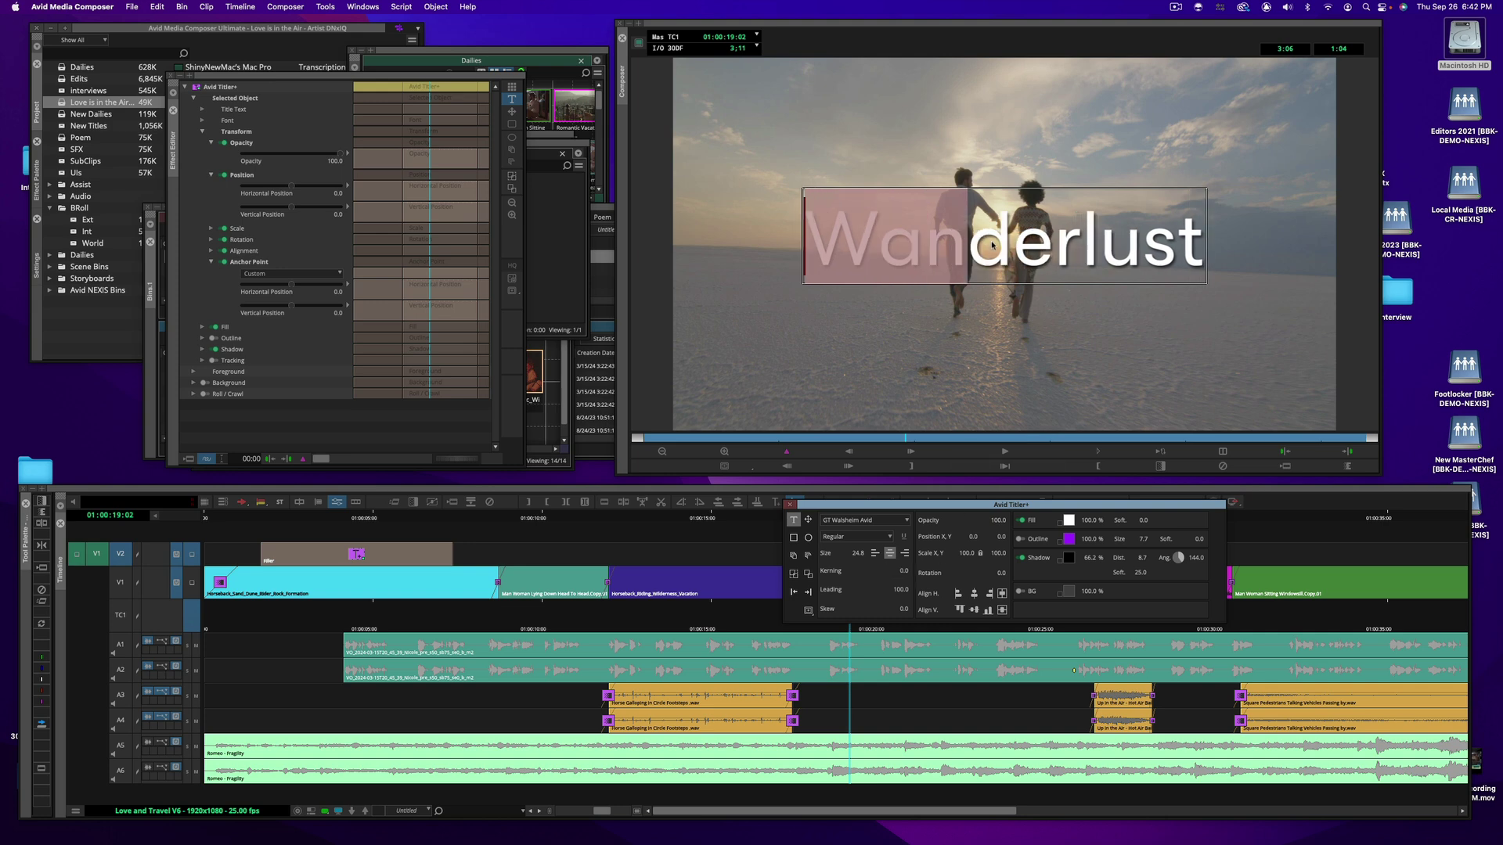
pyautogui.doubleClick(991, 244)
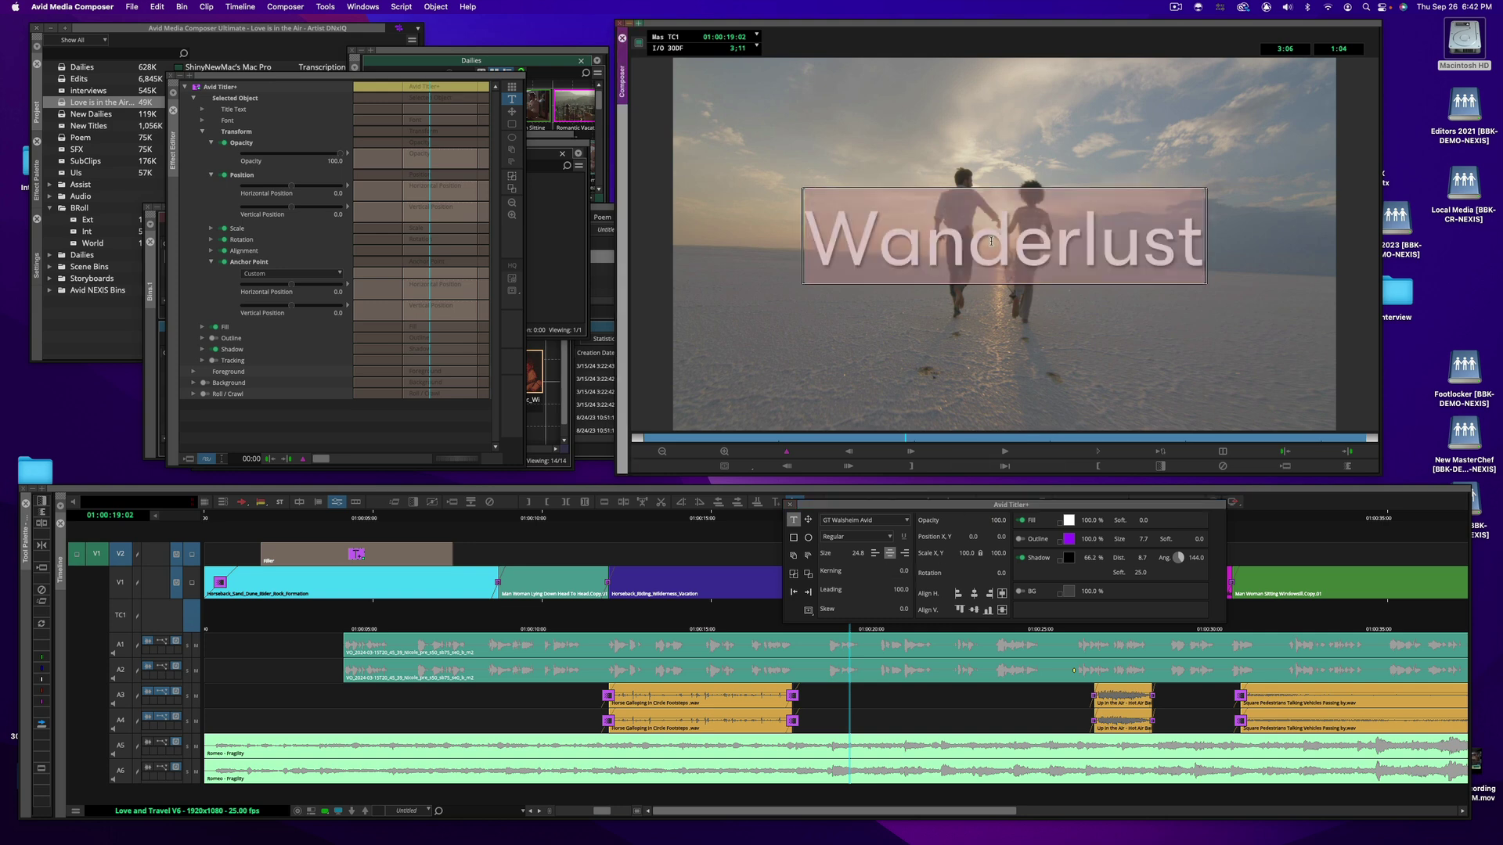
pyautogui.write('Hand in H')
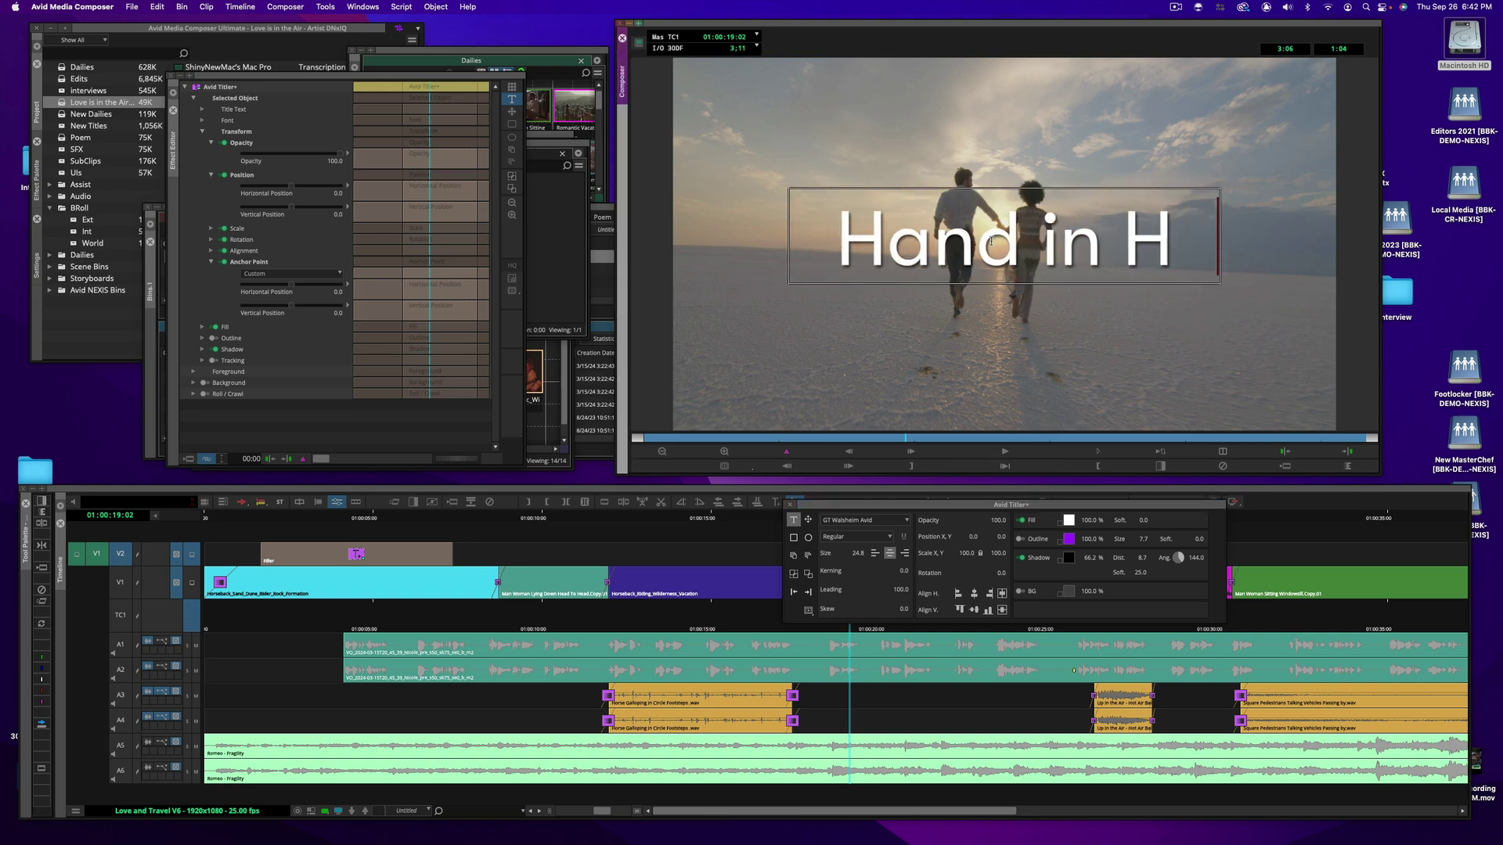
pyautogui.write('and')
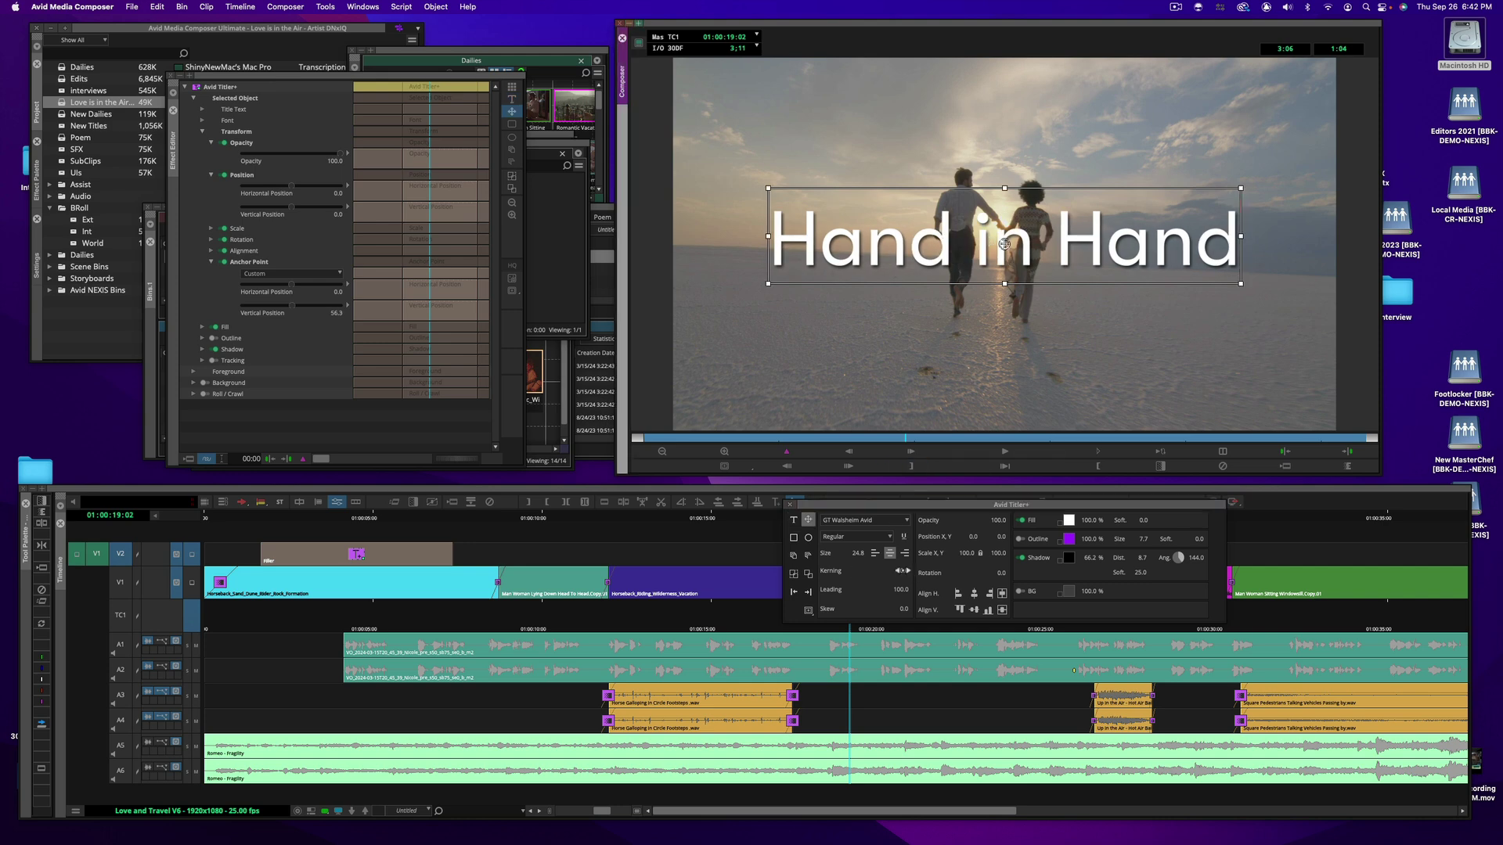
# Remove the Hand in Hand title's solid fill and give its letters a white outline
pyautogui.press('Escape')
pyautogui.click(1033, 406)
pyautogui.click(998, 232)
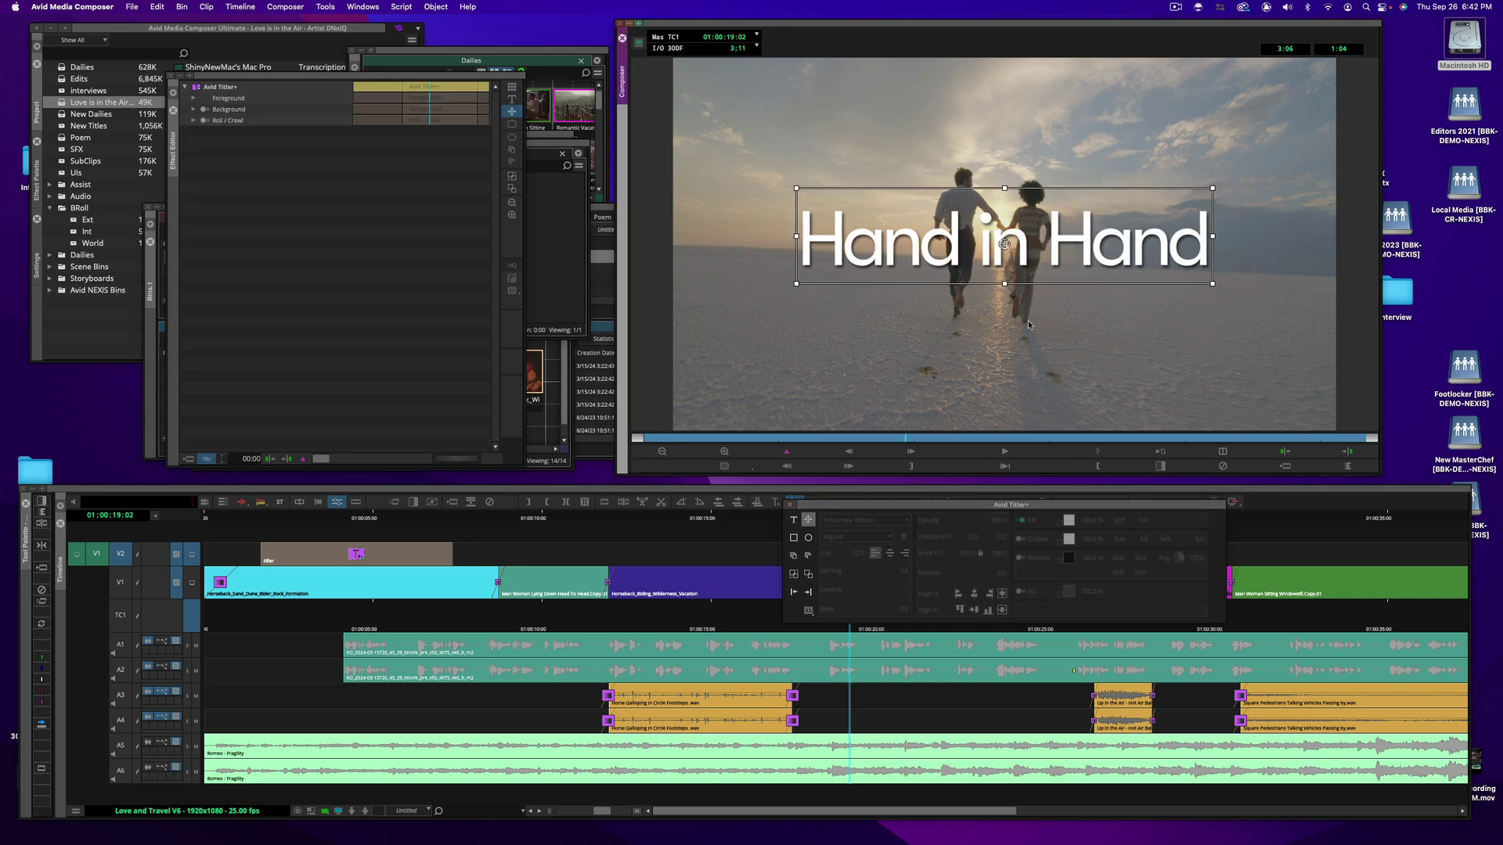
pyautogui.click(1021, 520)
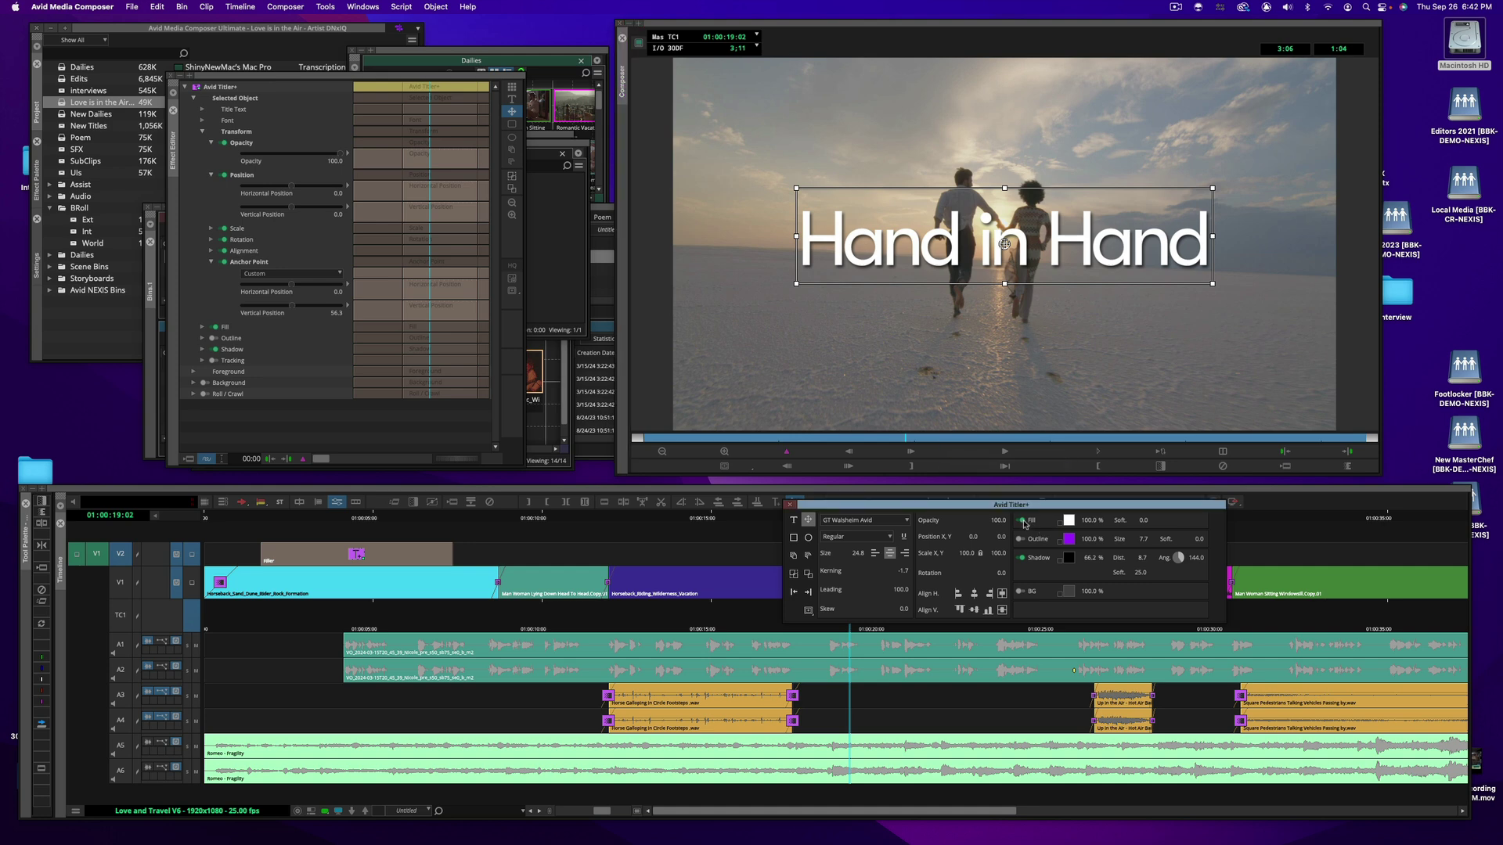
pyautogui.click(1020, 540)
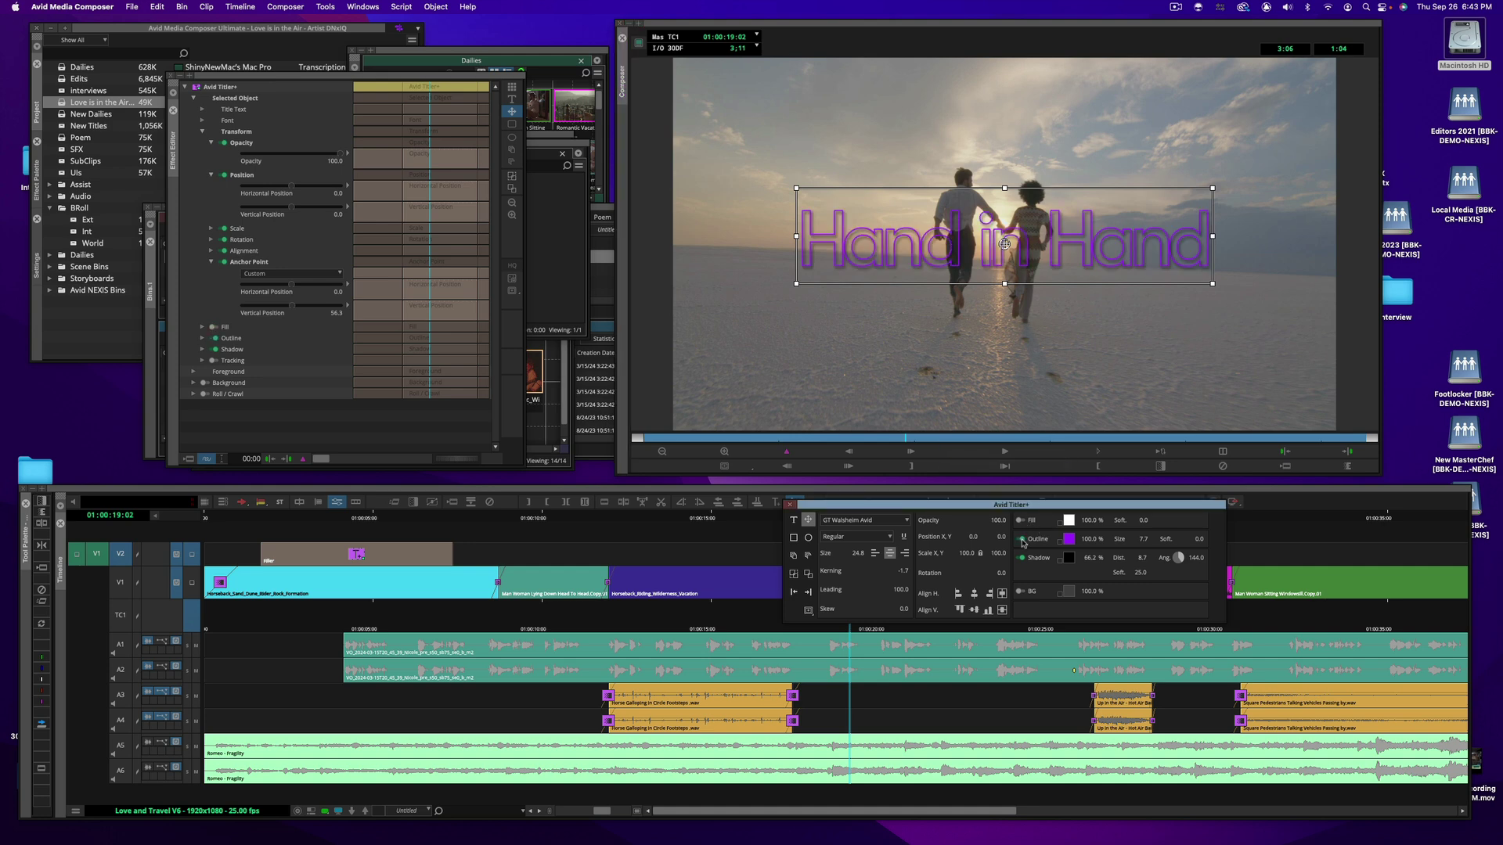
pyautogui.click(1069, 539)
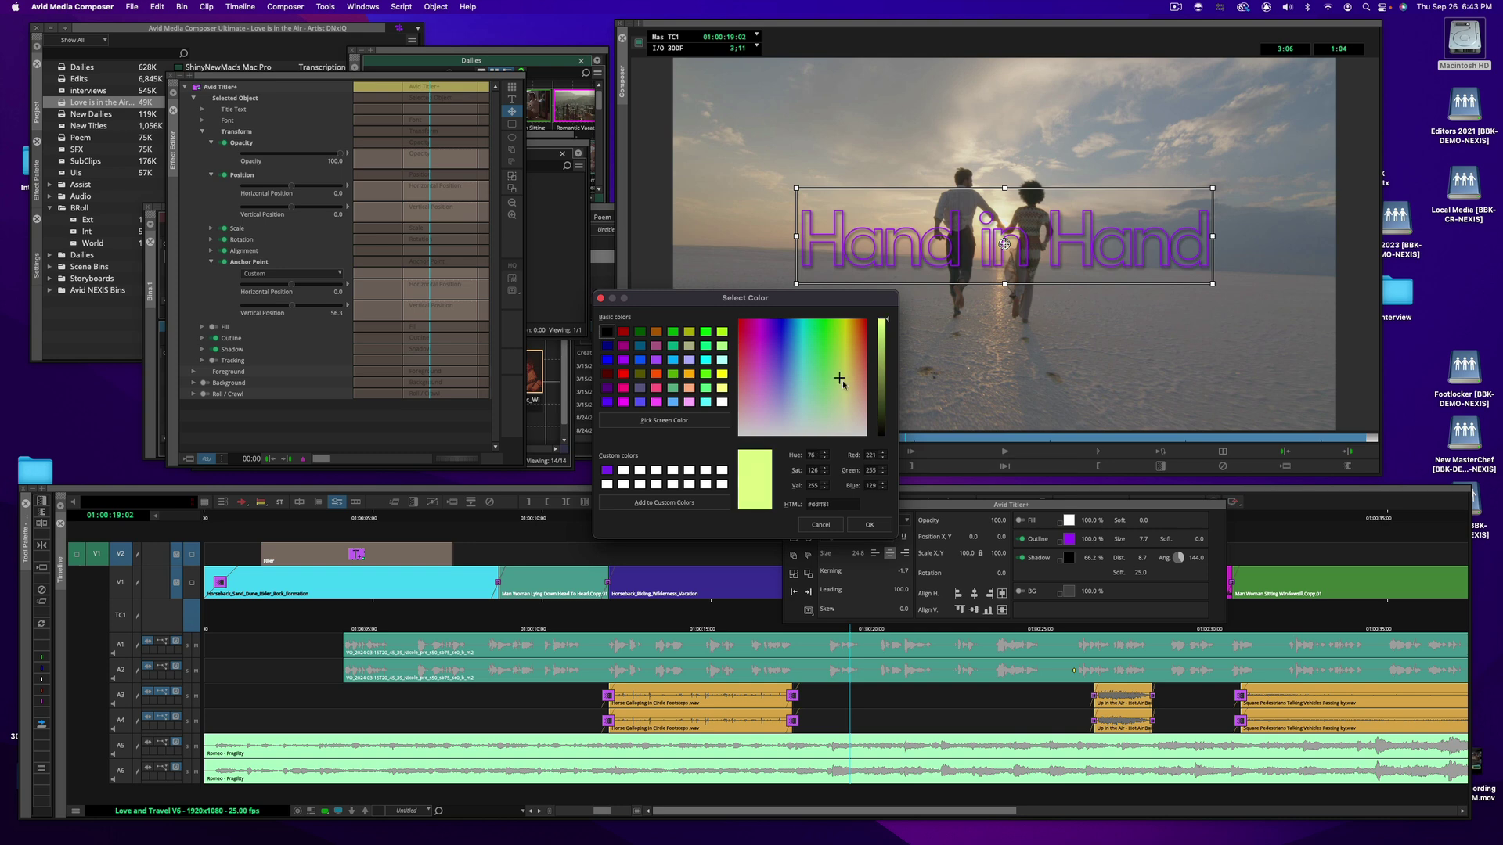
pyautogui.click(870, 527)
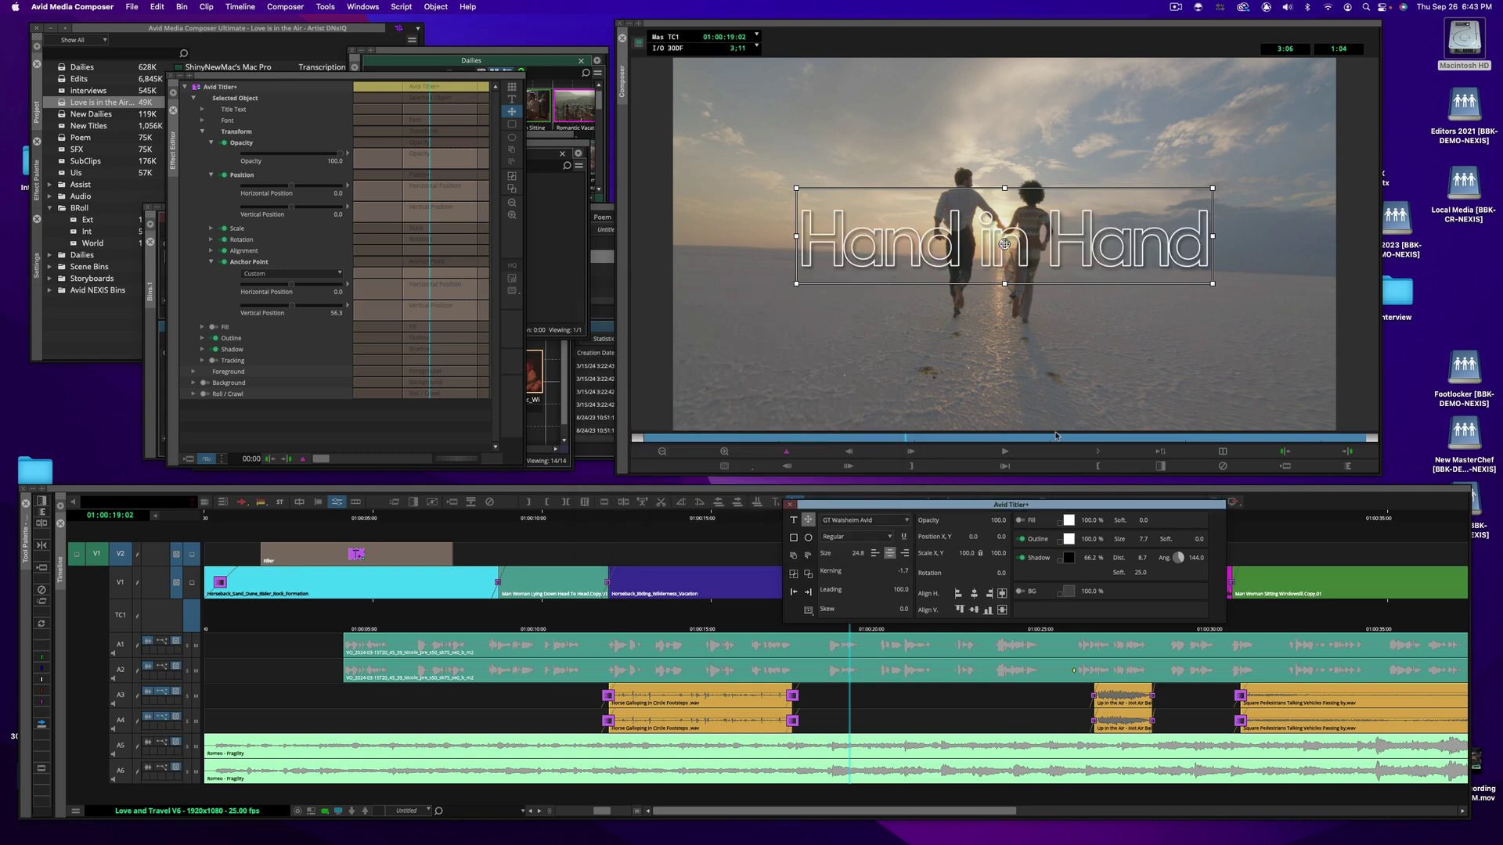
# Toggle the drop shadow off and on to compare, leaving the shadow on
pyautogui.click(1021, 558)
pyautogui.click(1021, 558)
pyautogui.click(1021, 558)
pyautogui.click(1020, 558)
# Drag the outlined title into the Love is in the Air Bin, then enlarge and reposition New Titles
pyautogui.moveTo(378, 78); pyautogui.dragTo(282, 188)
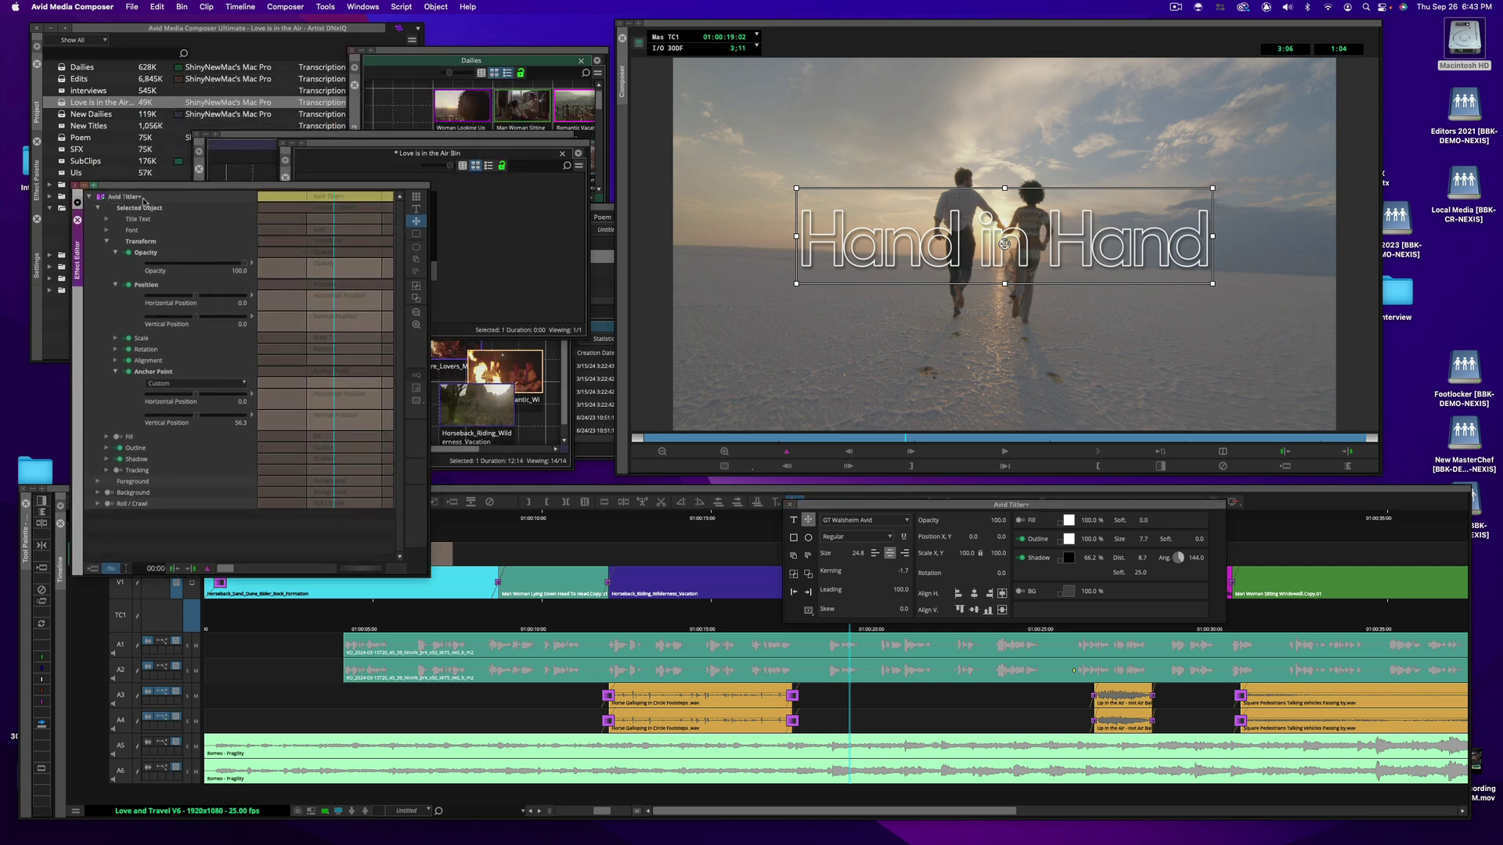
pyautogui.moveTo(507, 213); pyautogui.dragTo(515, 212)
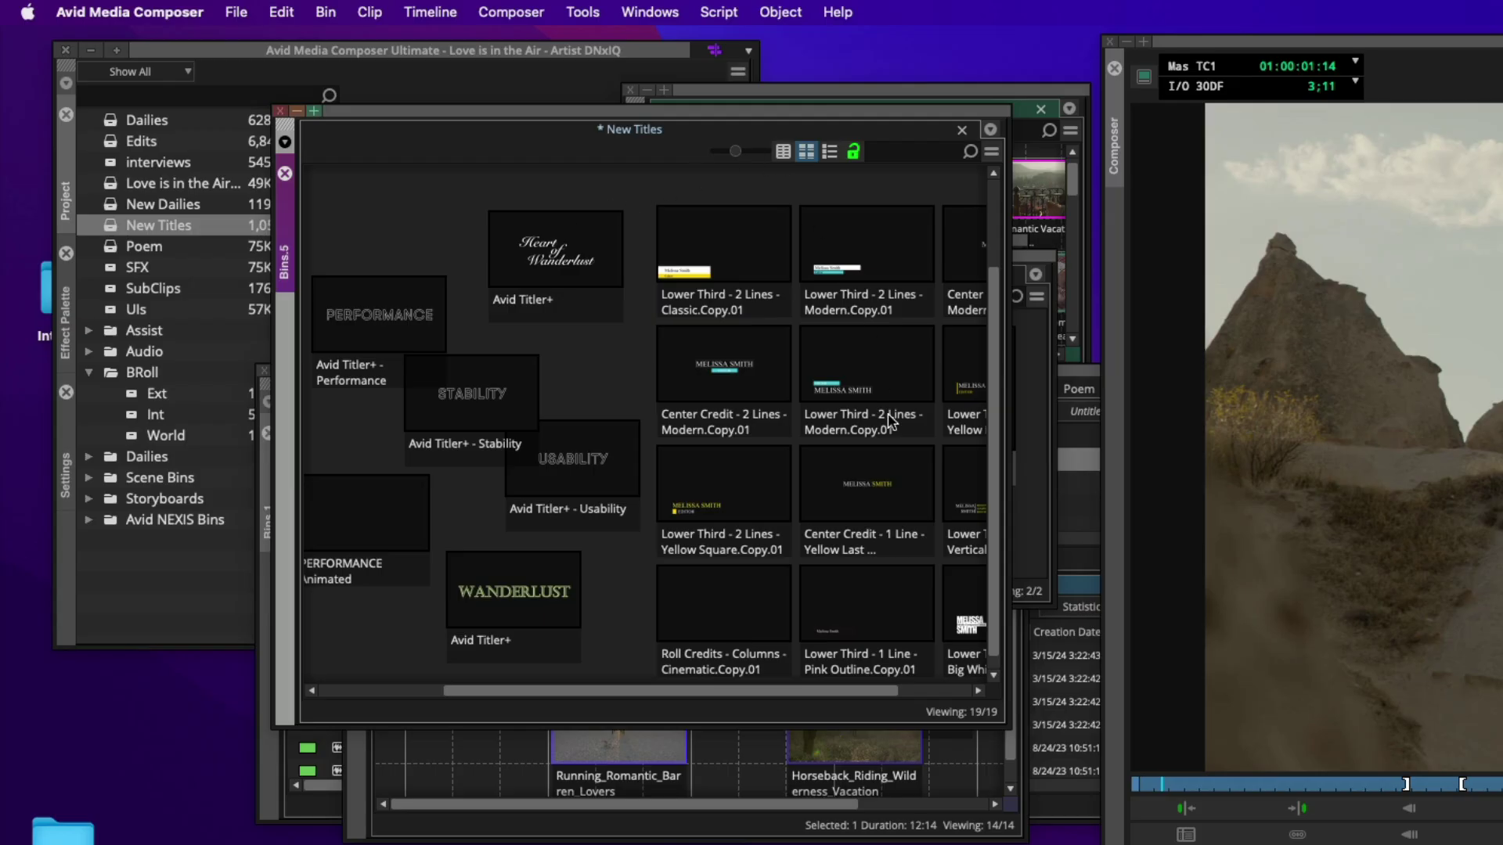
pyautogui.moveTo(999, 721); pyautogui.dragTo(1151, 826)
pyautogui.moveTo(974, 117); pyautogui.dragTo(843, 85)
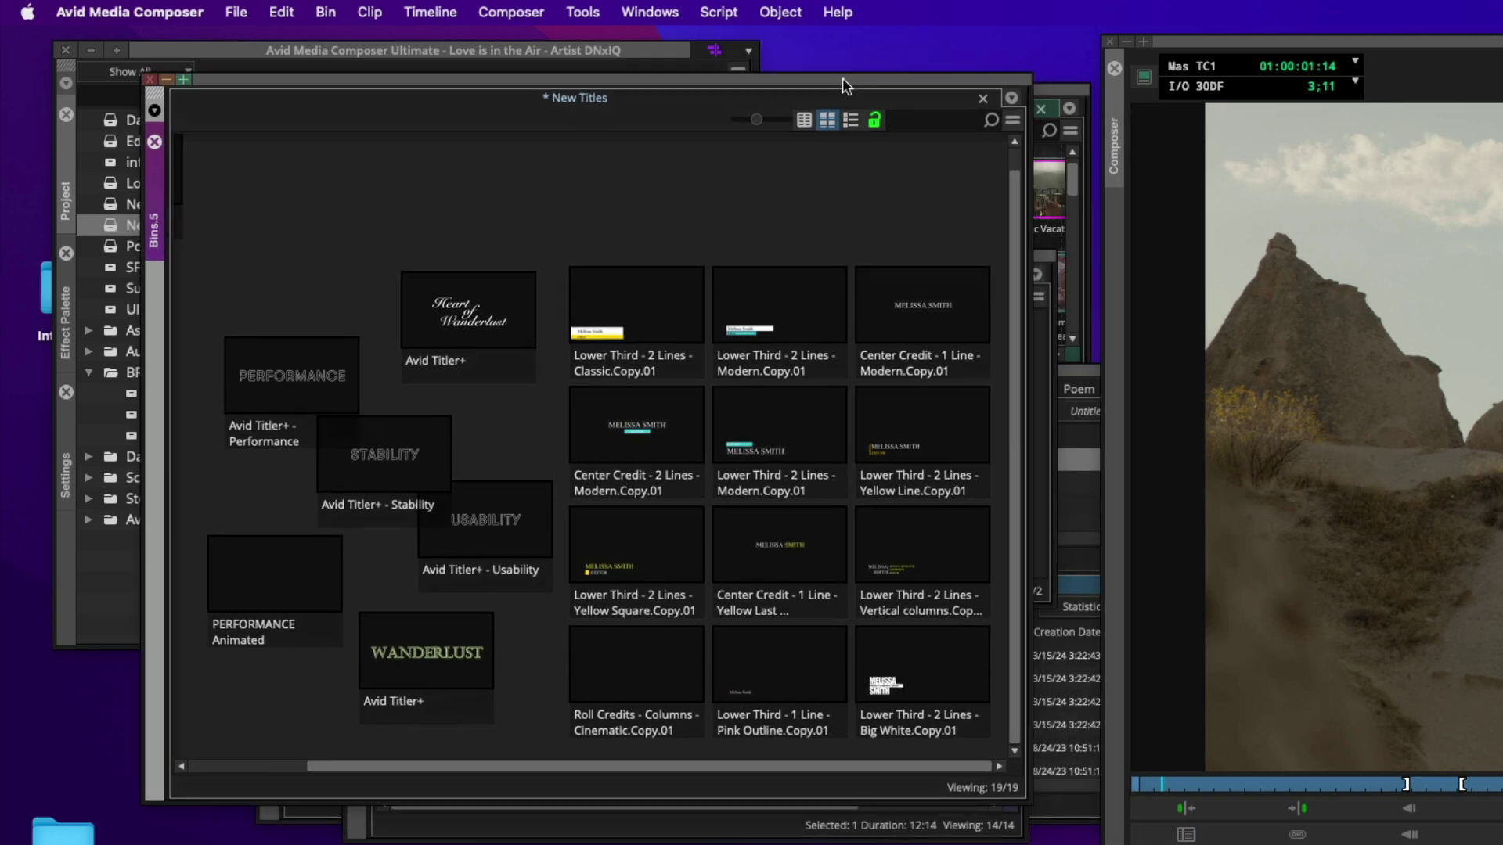
pyautogui.click(472, 313)
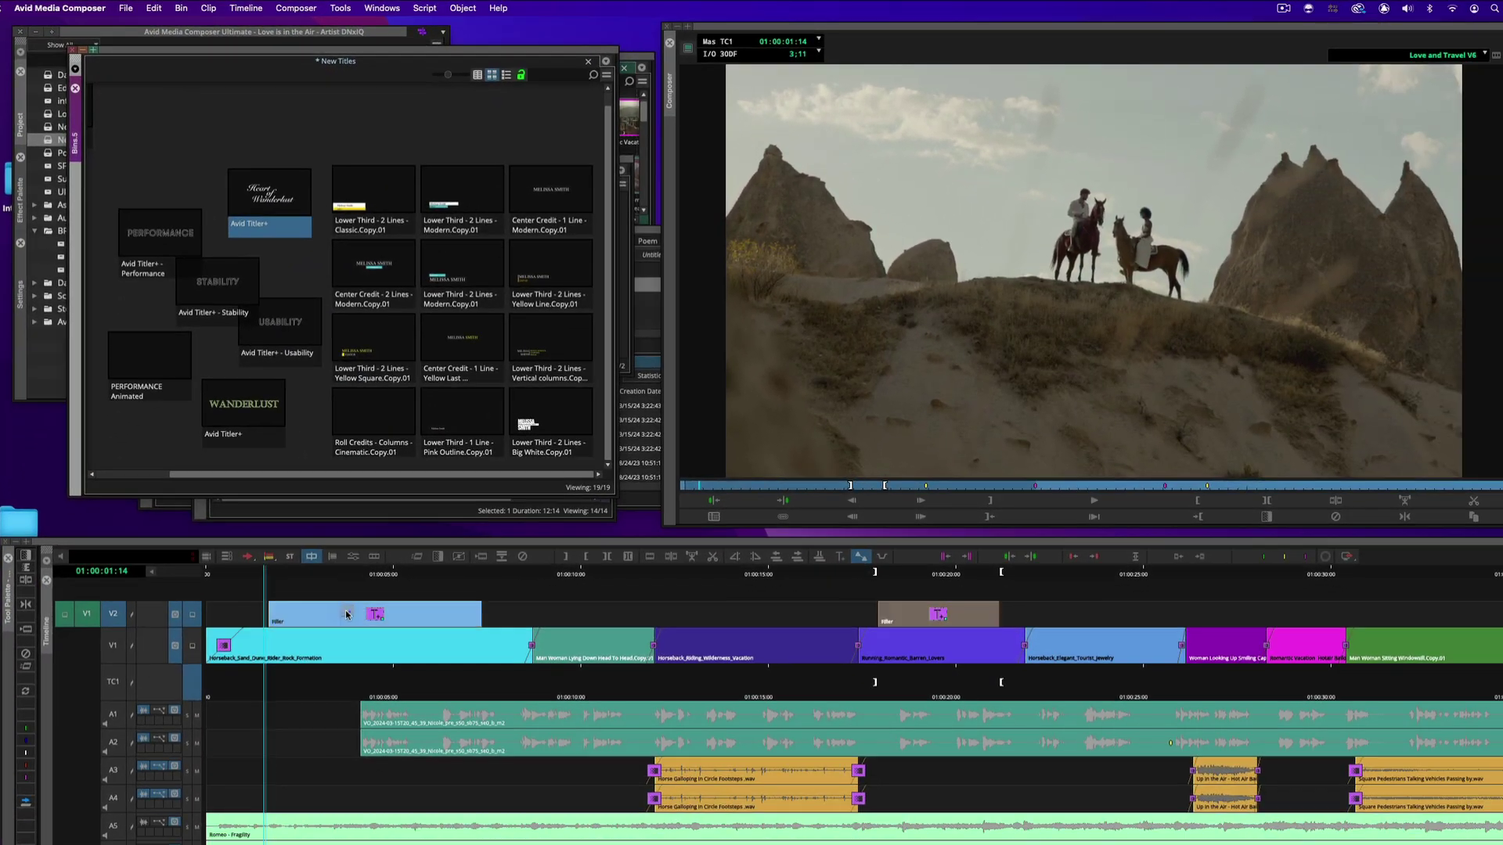
# Play the Love and Travel V6 sequence from the Heart of Wanderlust title over the horseback shot
pyautogui.click(436, 741)
pyautogui.click(273, 577)
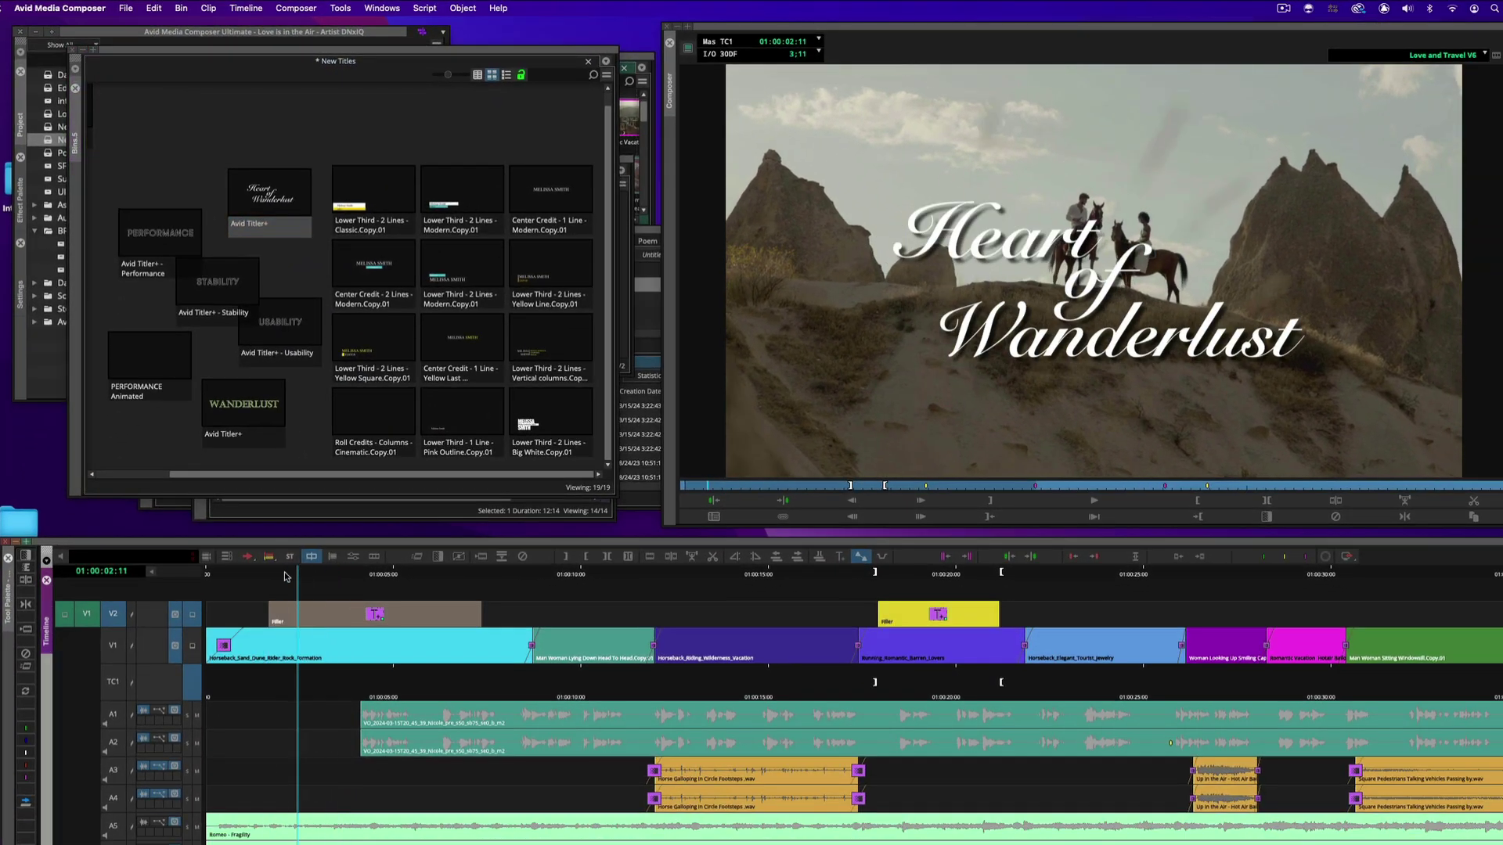
pyautogui.press('space')
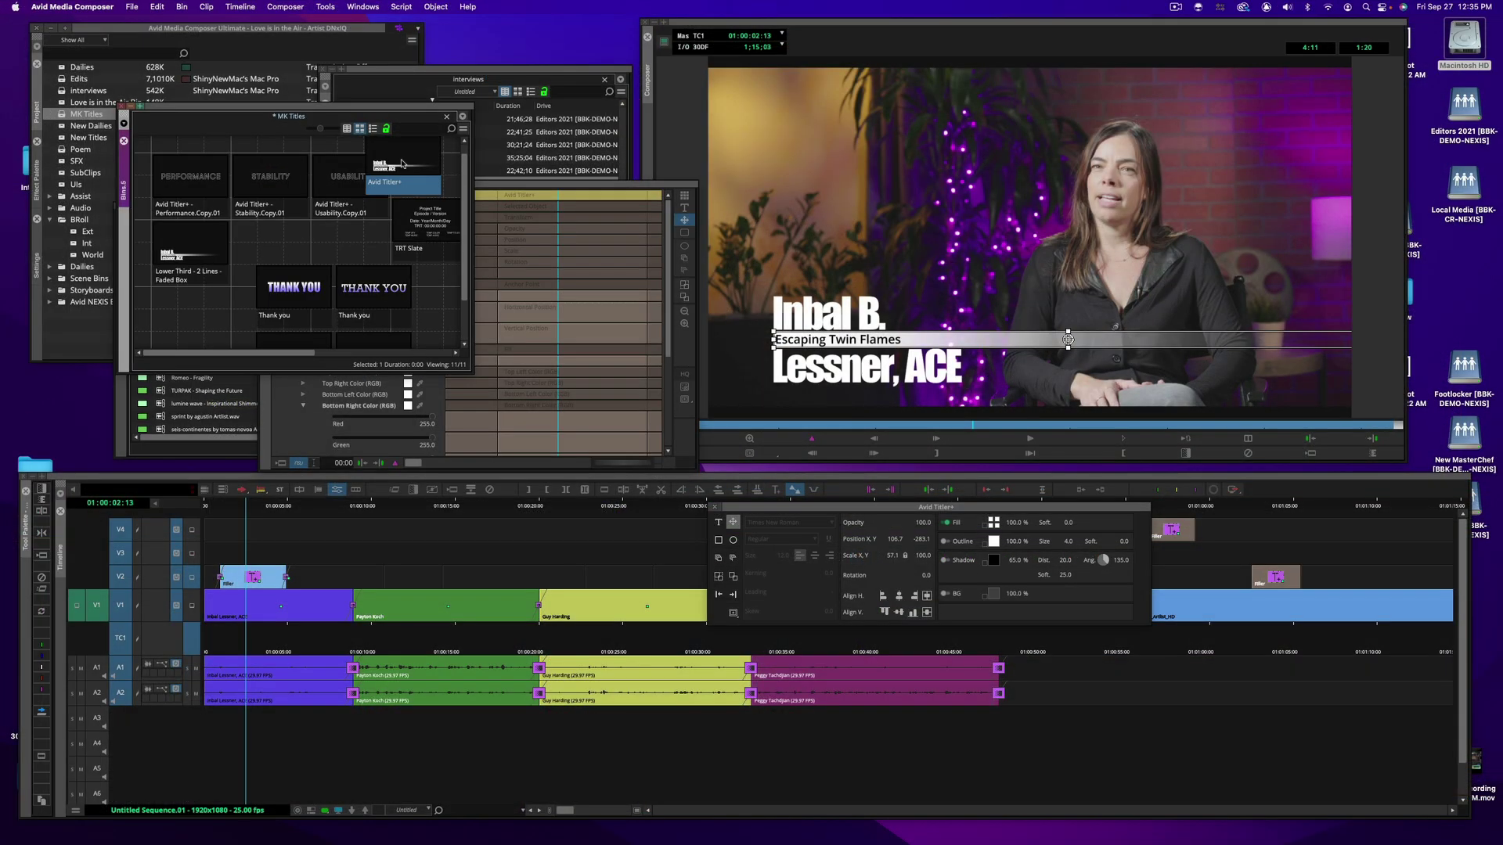
# Place the lower-third title from the MK Titles bin on V2 over more interview clips
pyautogui.click(403, 160)
pyautogui.moveTo(750, 513); pyautogui.dragTo(624, 405)
pyautogui.click(403, 581)
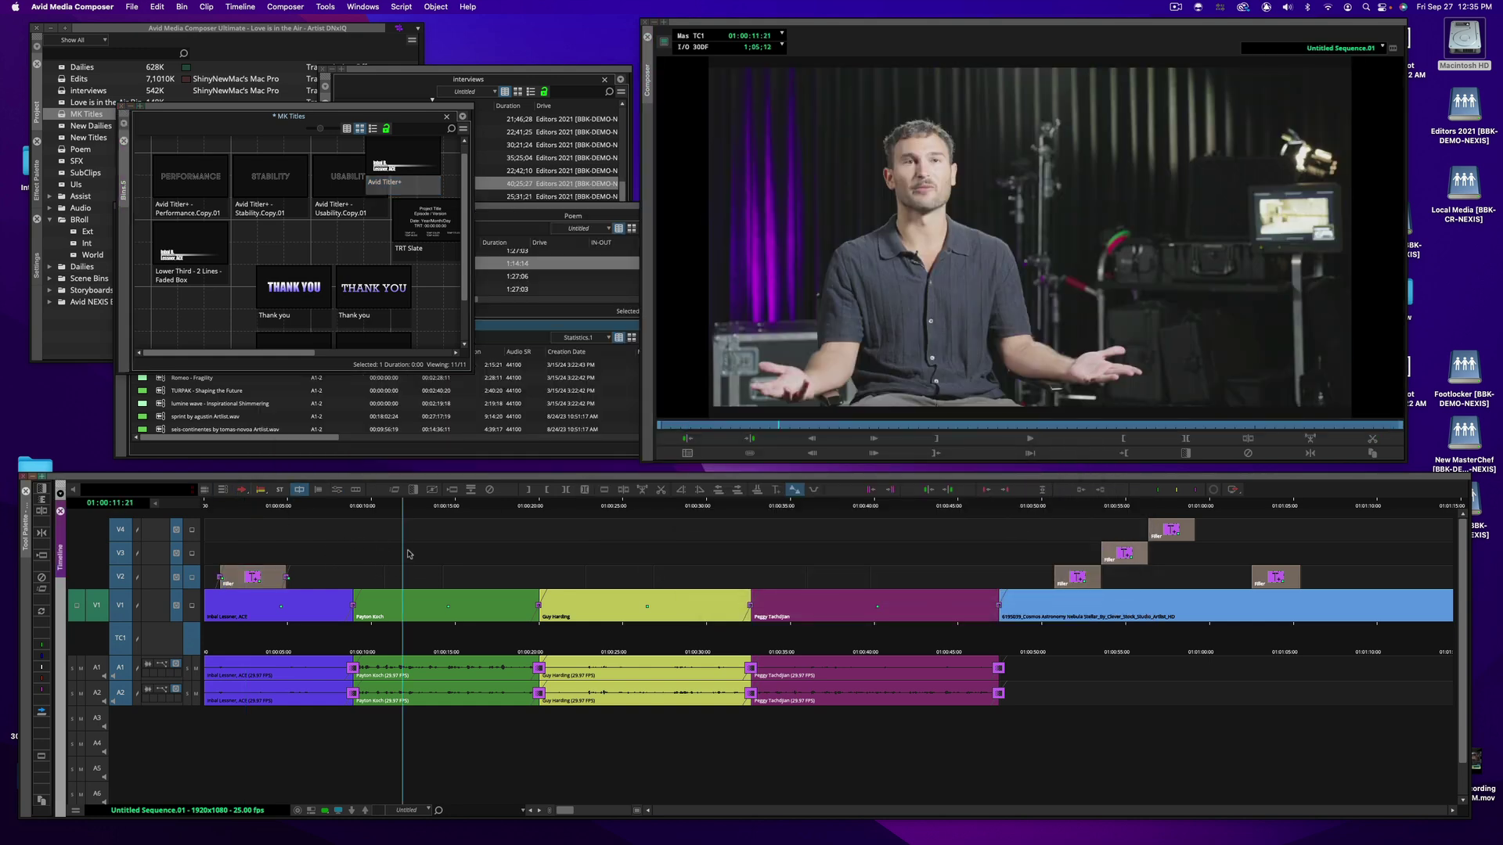
pyautogui.click(241, 492)
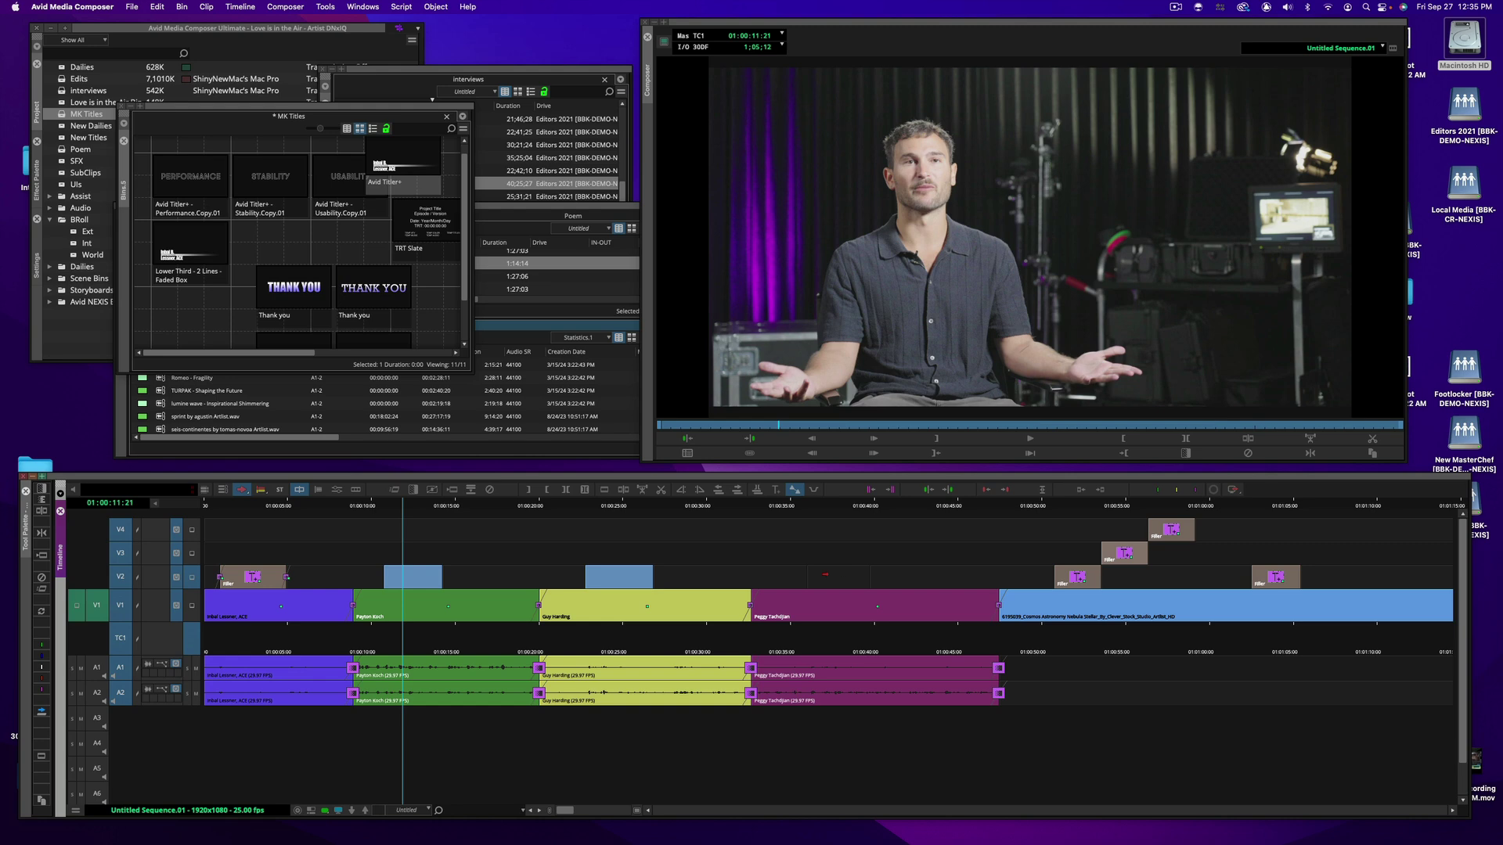
pyautogui.click(402, 166)
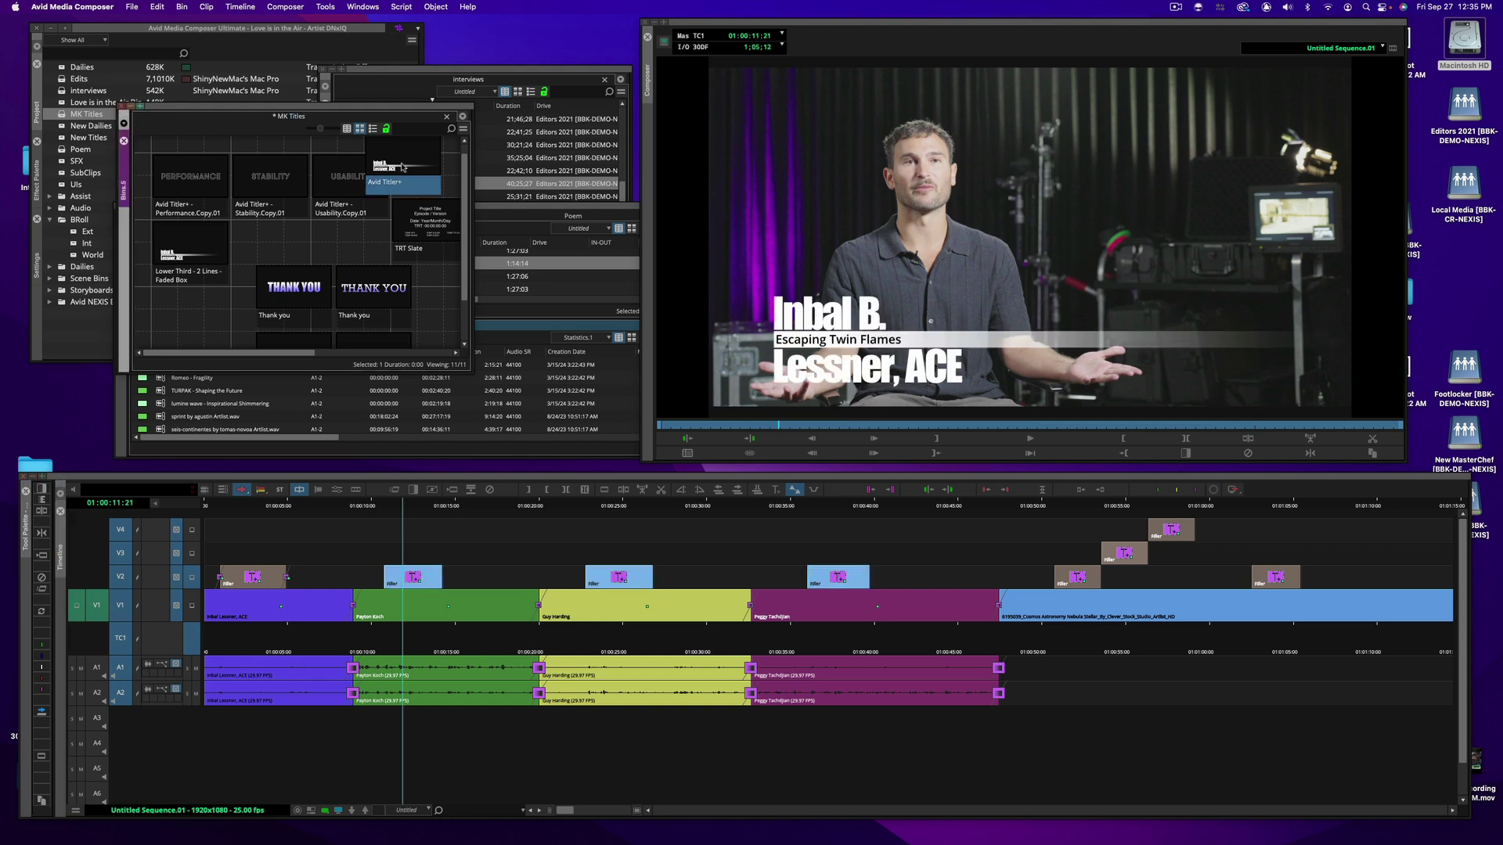
# Open the title over the second interview in Effect Mode and retype both lines with the interviewee's name
pyautogui.click(412, 511)
pyautogui.rightClick(411, 511)
pyautogui.click(461, 499)
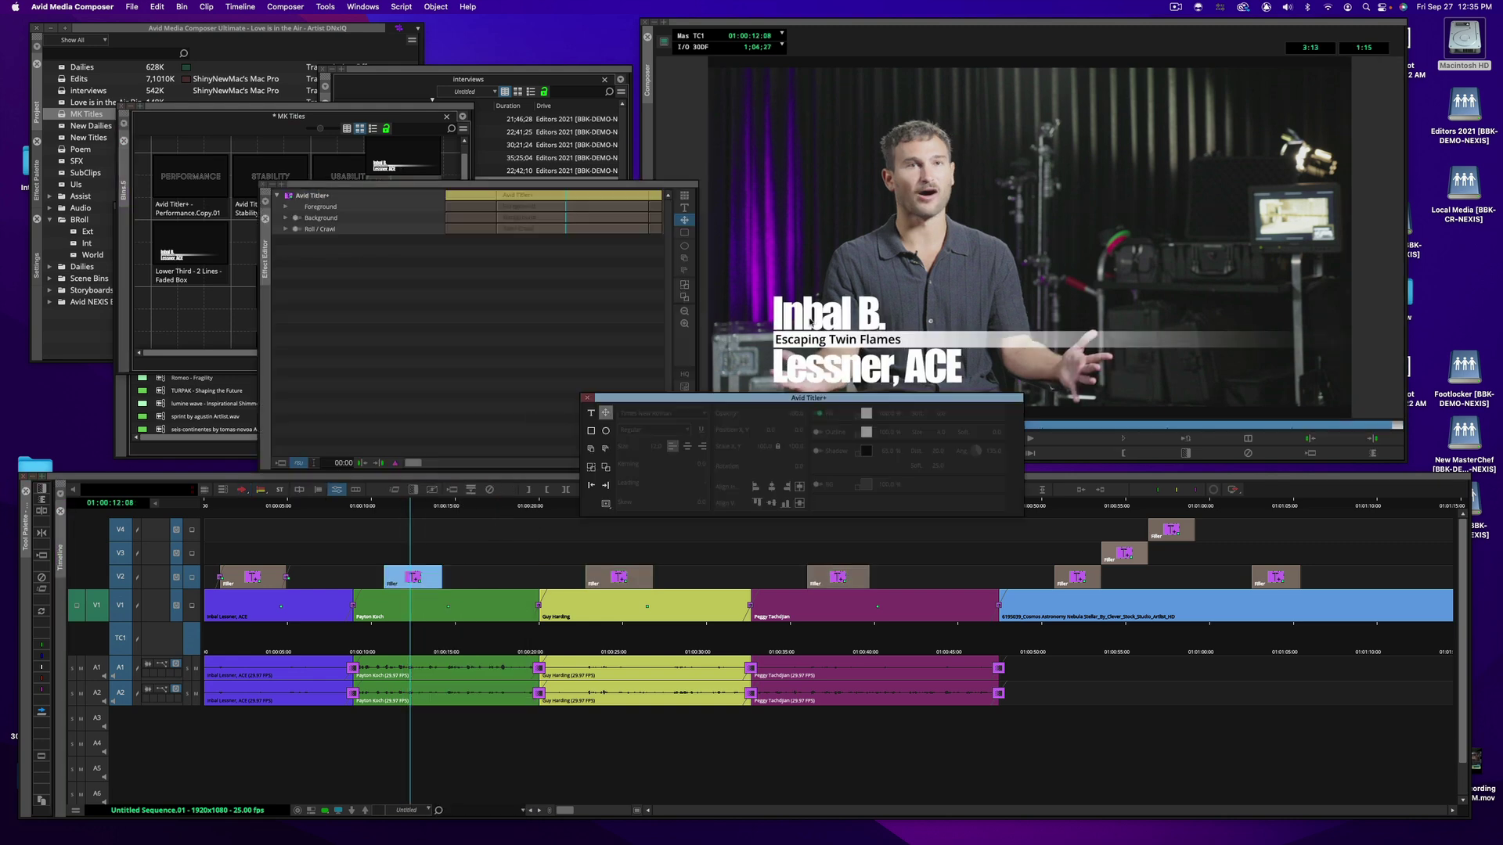
pyautogui.click(811, 321)
pyautogui.doubleClick(812, 320)
pyautogui.click(814, 369)
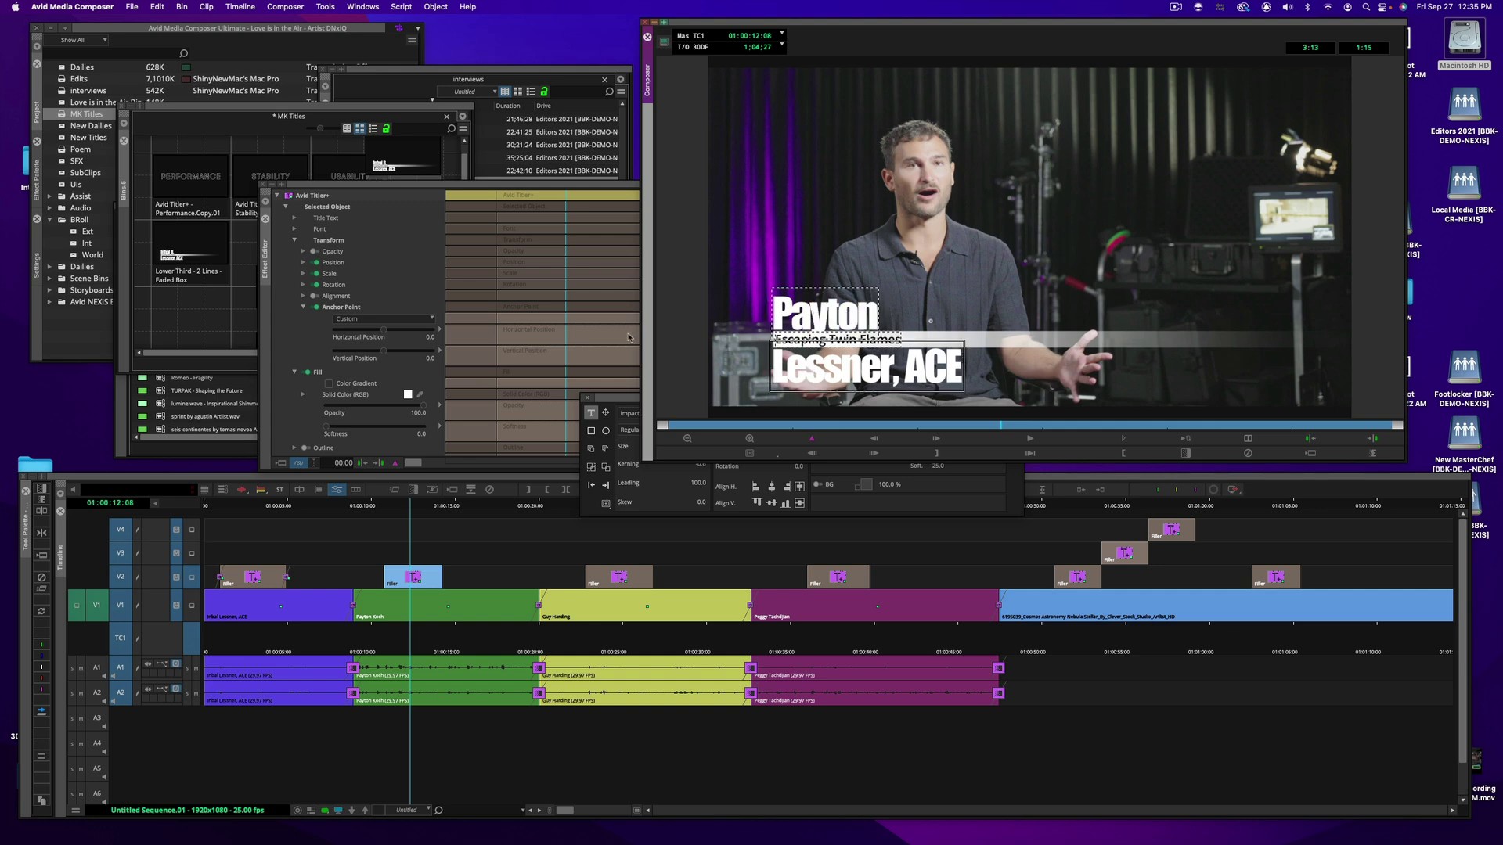
pyautogui.click(295, 217)
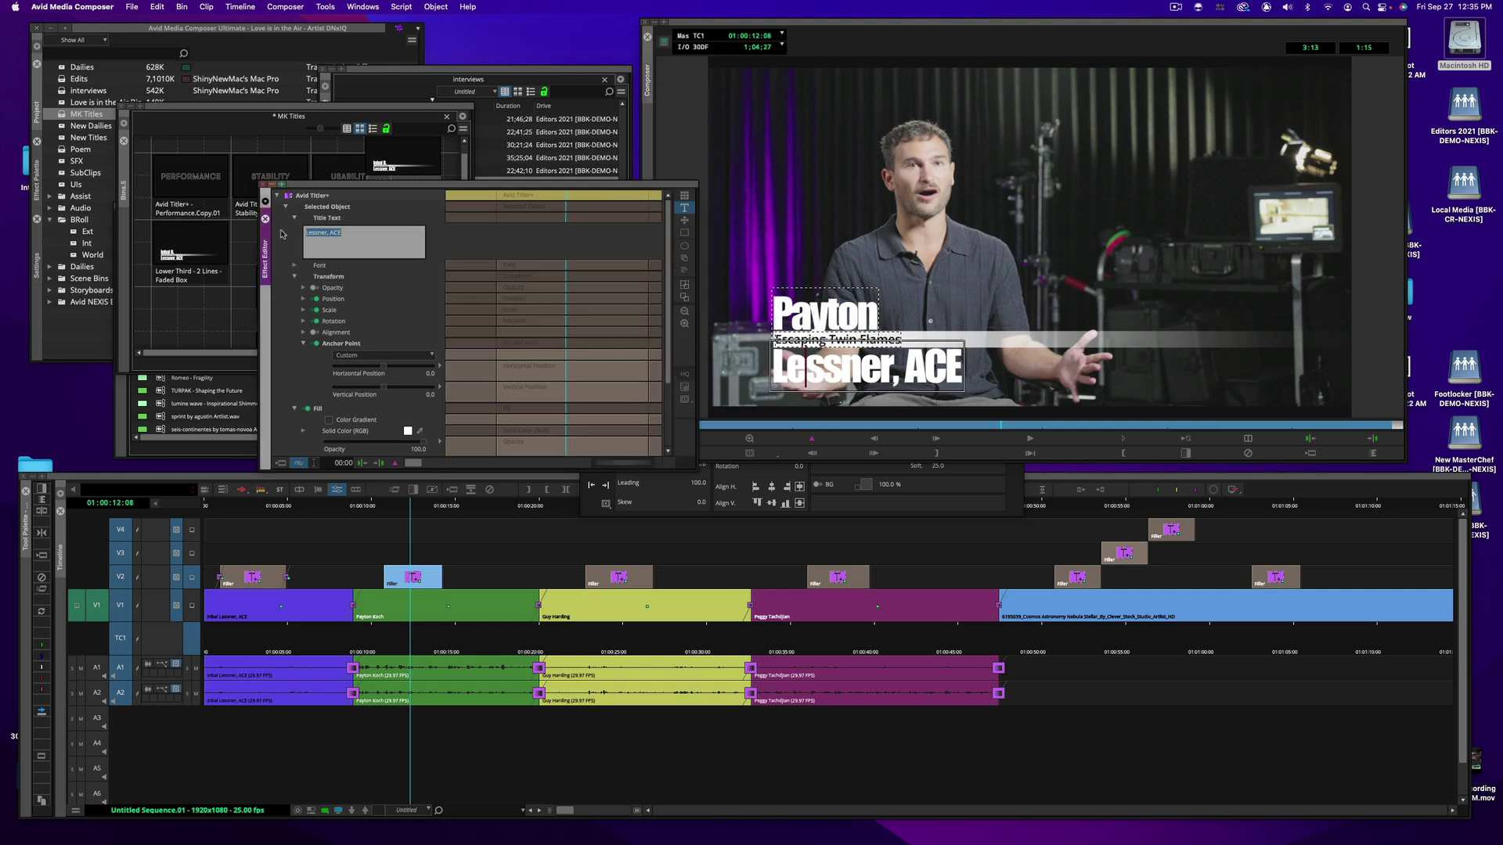
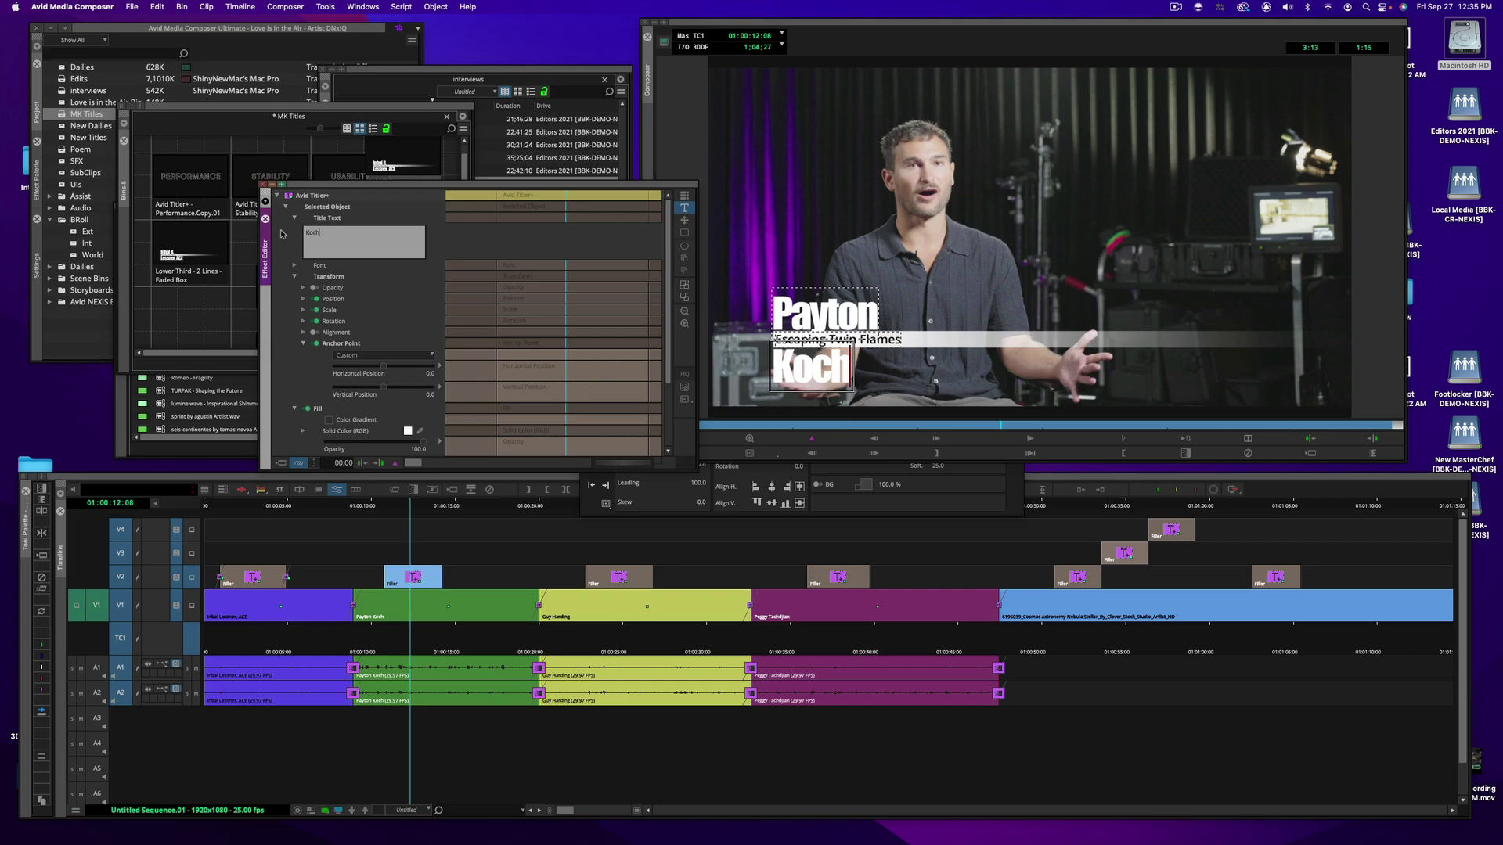